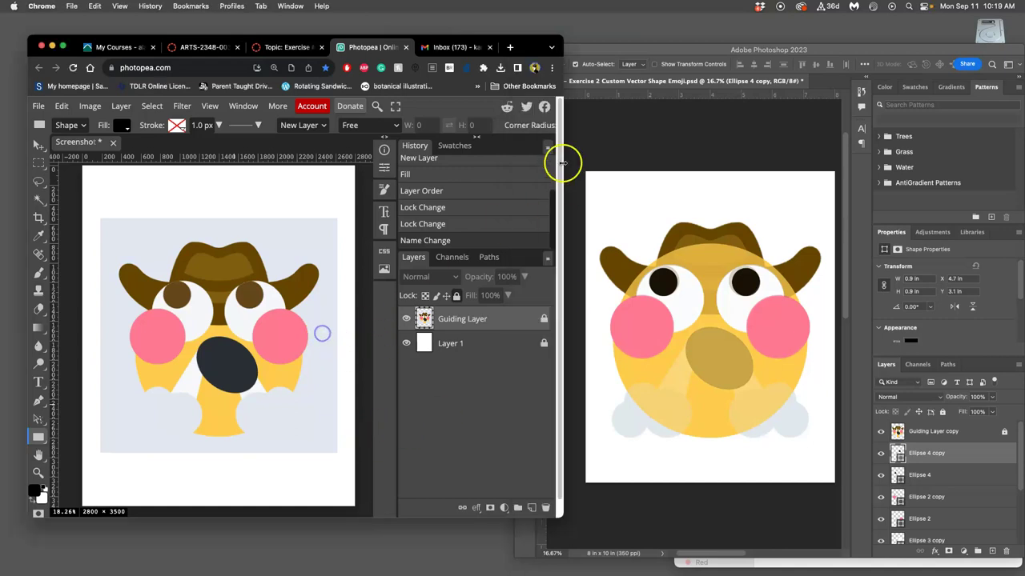
Step: Bring Photoshop in front of Chrome and widen its window across most of the screen
click(615, 152)
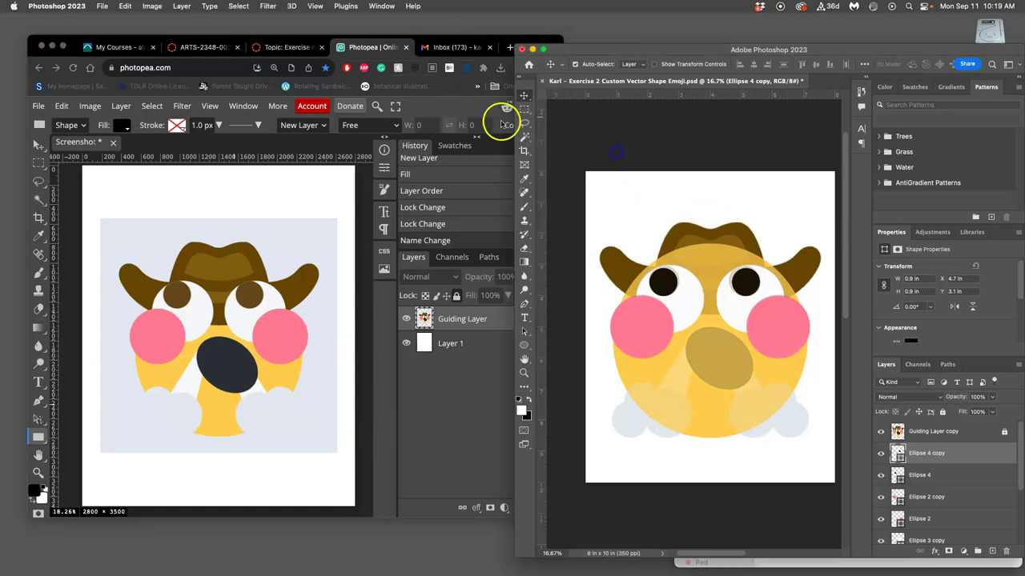
drag(513, 126, 70, 160)
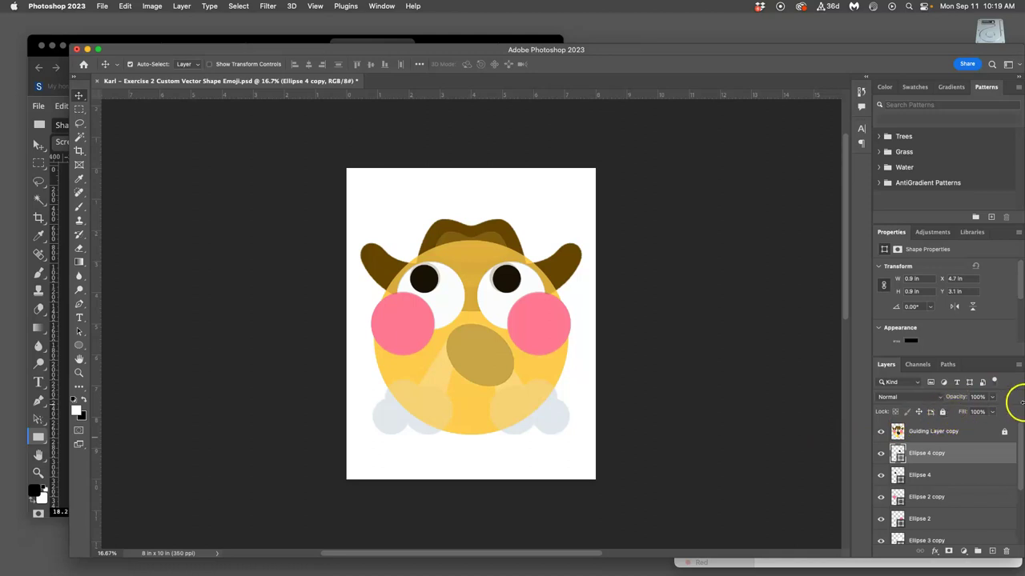
Step: Hide the original Guiding Layer, zoom in on the eyes, and leave only the faded Guiding Layer copy visible
click(880, 432)
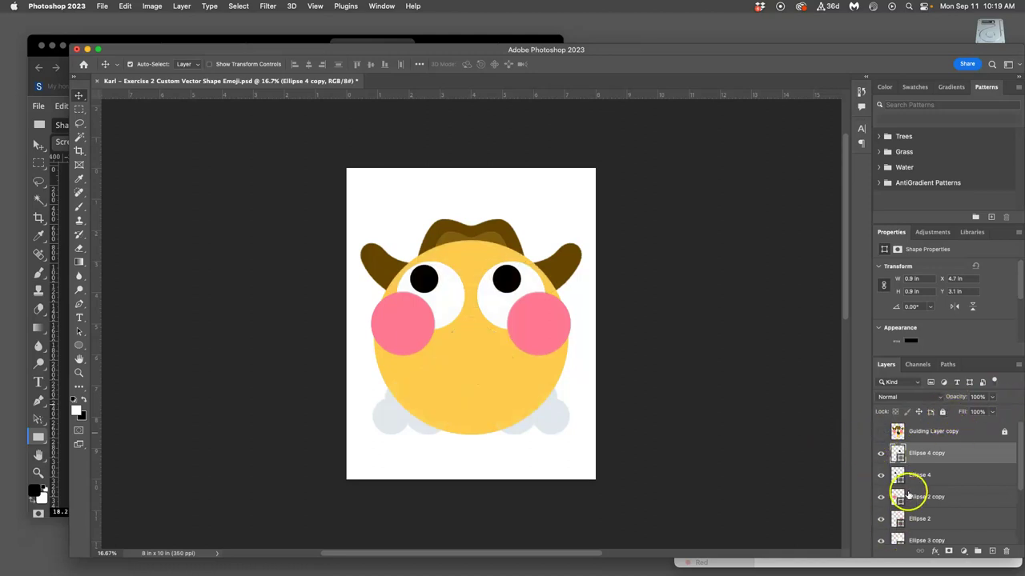
scroll(903, 498, down, 3)
click(880, 531)
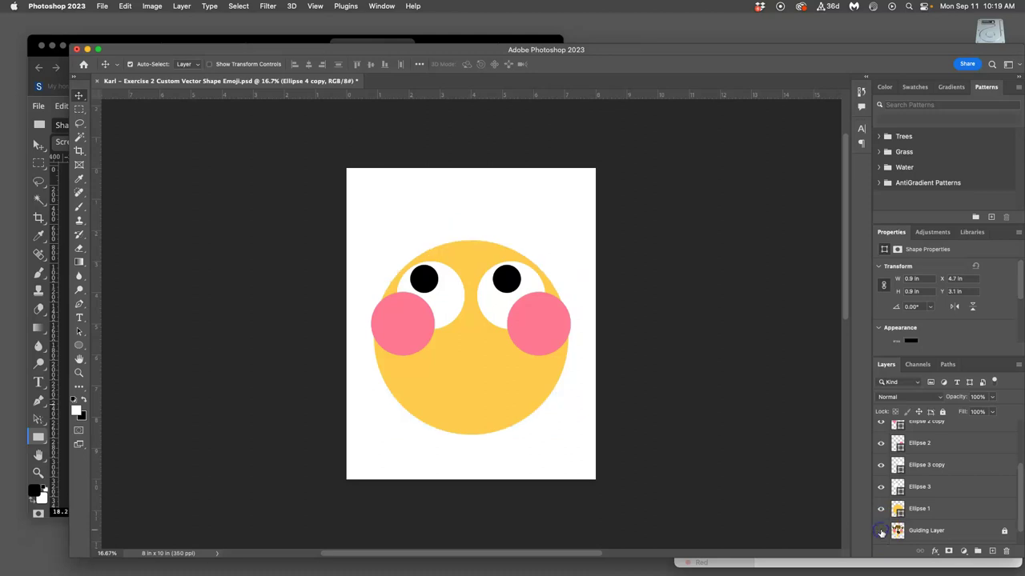
scroll(912, 489, up, 3)
click(880, 432)
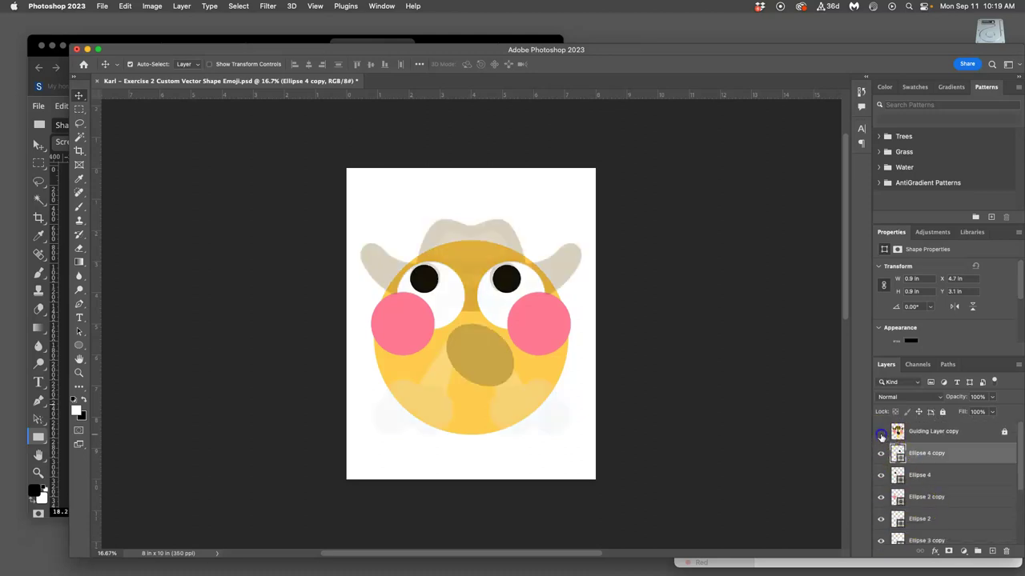
click(880, 431)
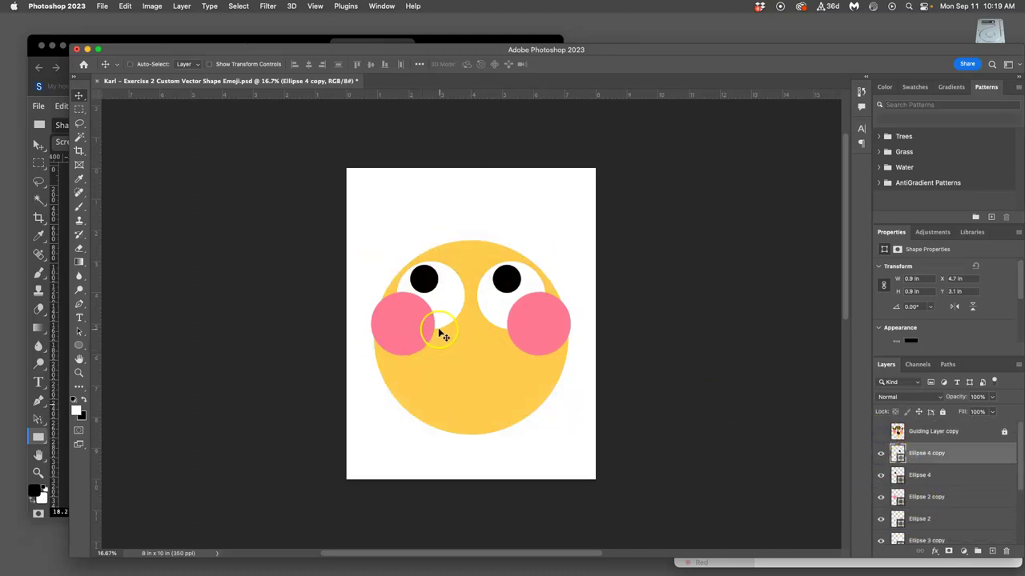
key(super+equal)
key(super+equal)
key(super+equal)
key(super+equal)
mouse_move(471, 325)
mouse_down()
mouse_move(480, 398)
mouse_move(473, 370)
mouse_move(498, 318)
mouse_move(480, 300)
mouse_move(434, 419)
mouse_move(443, 350)
mouse_move(458, 327)
mouse_move(457, 373)
mouse_move(419, 336)
mouse_move(461, 311)
mouse_up()
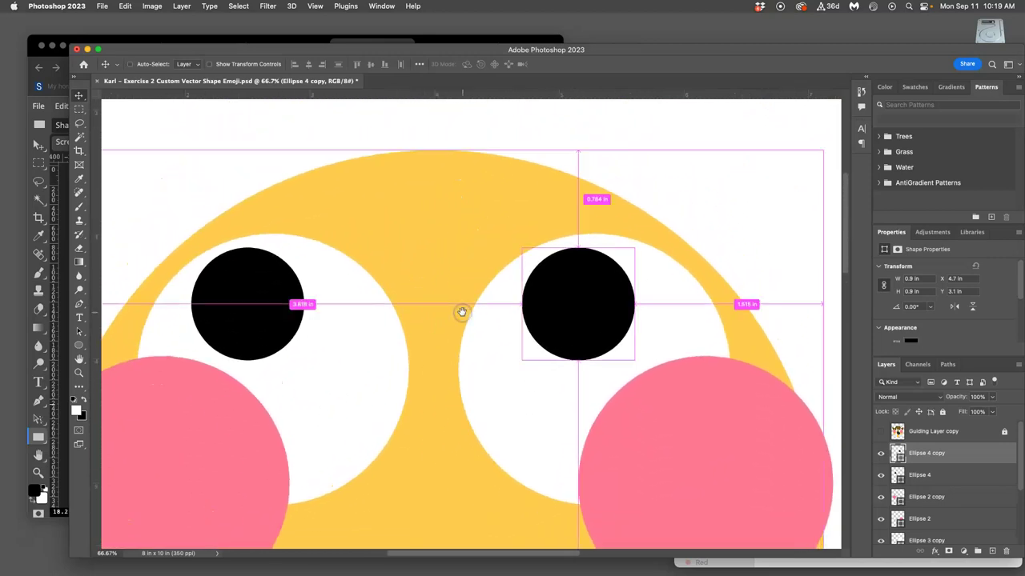
scroll(462, 311, down, 4)
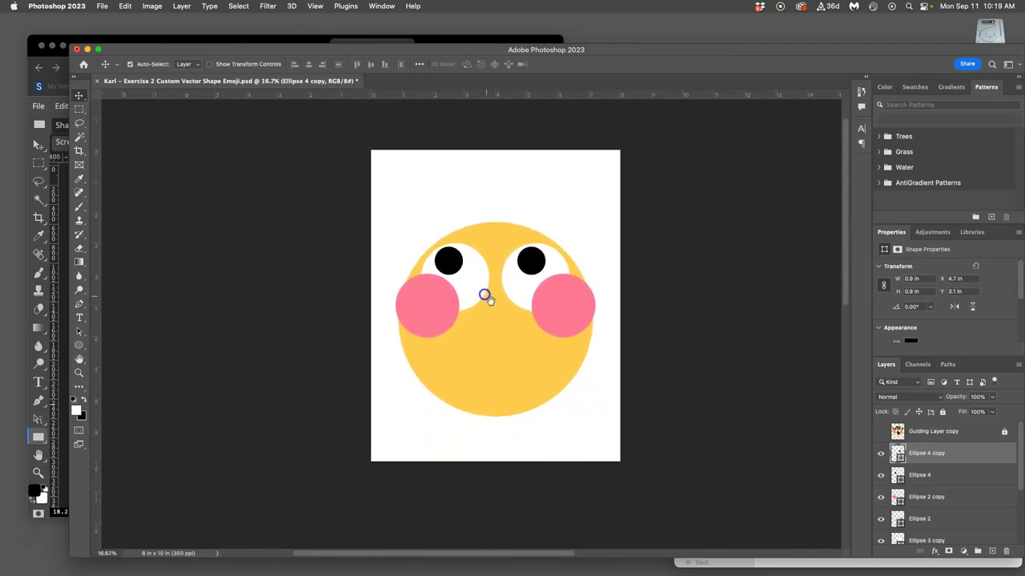
click(882, 433)
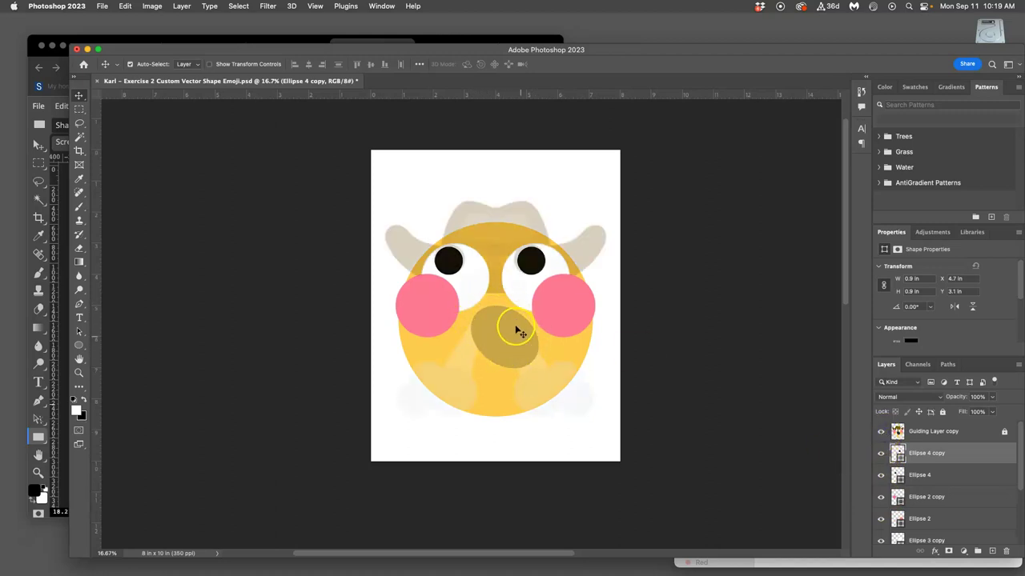
Step: Draw a black ellipse mouth below the eyes, tilt it about 35°, and narrow it slightly
click(79, 345)
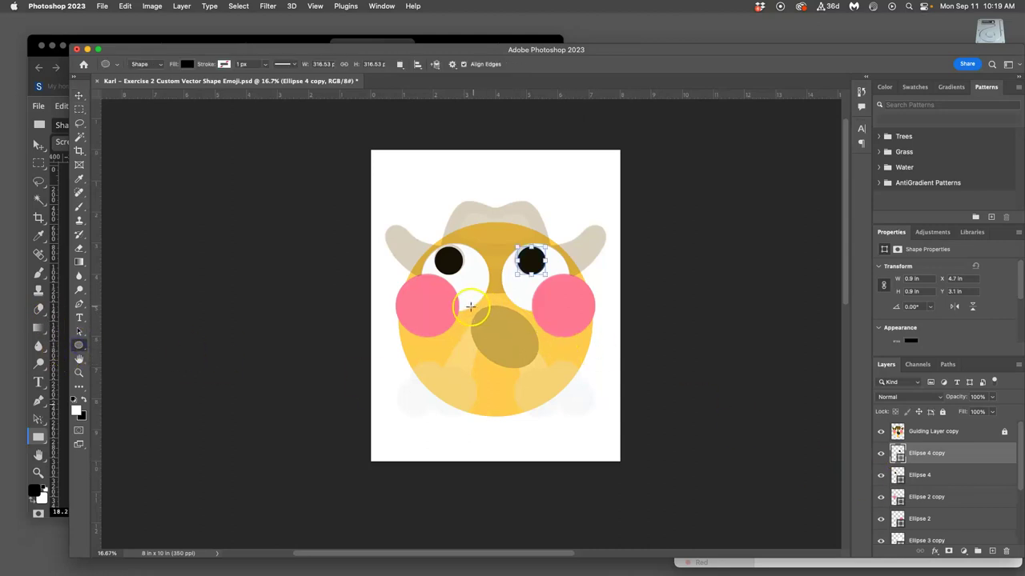
drag(467, 305, 543, 358)
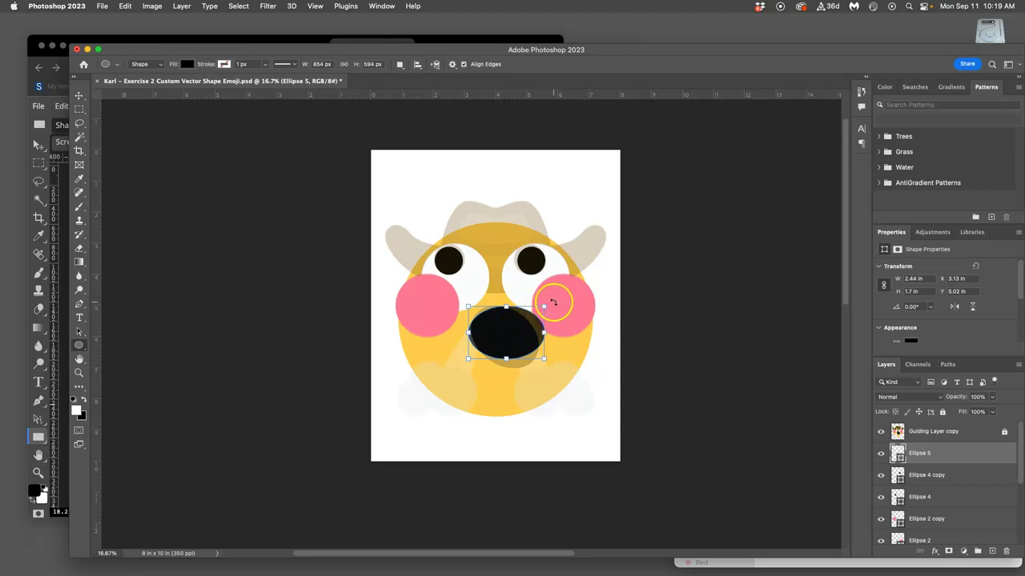
drag(553, 303, 544, 334)
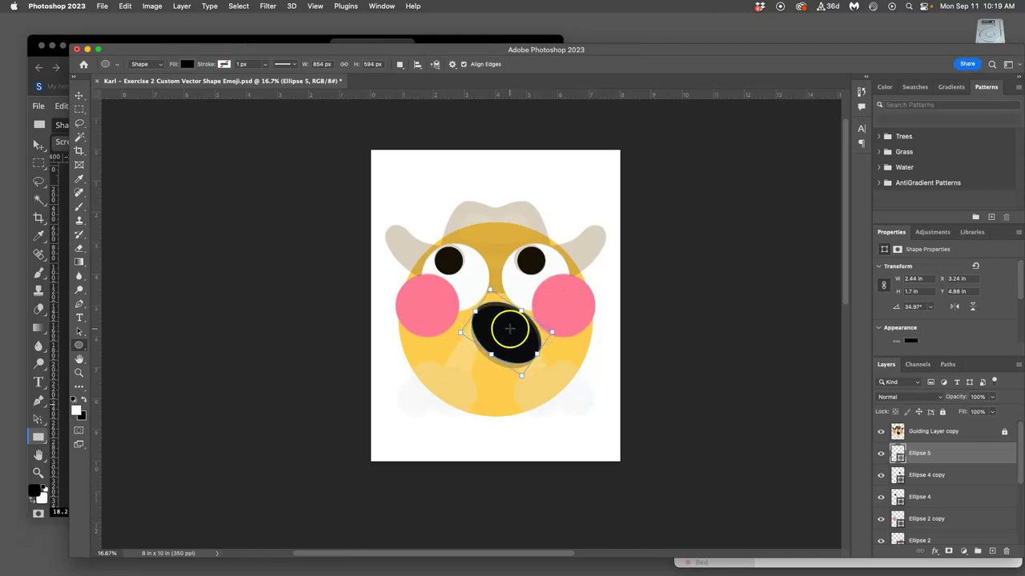
scroll(509, 328, up, 3)
scroll(512, 323, down, 3)
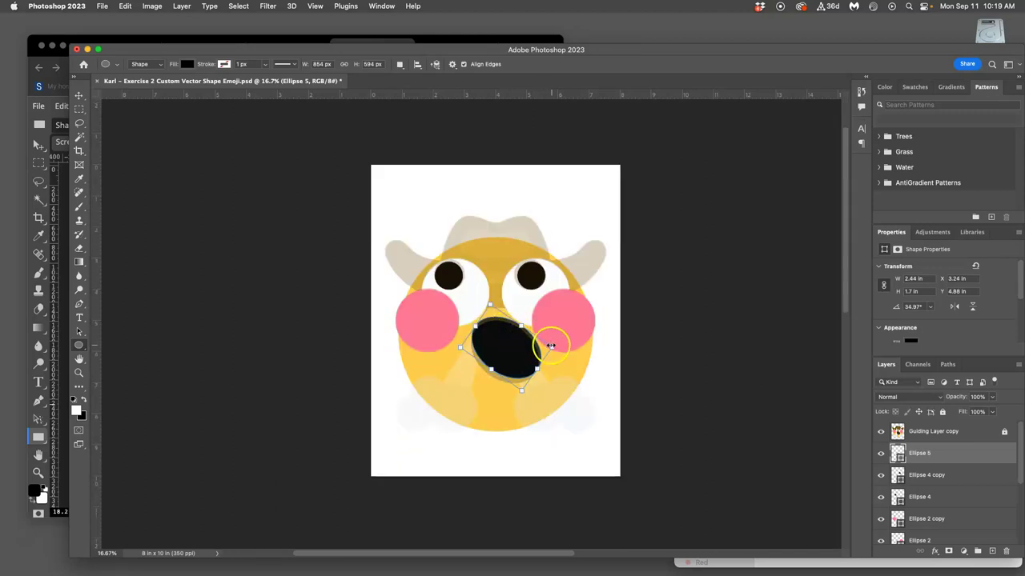
drag(550, 346, 551, 347)
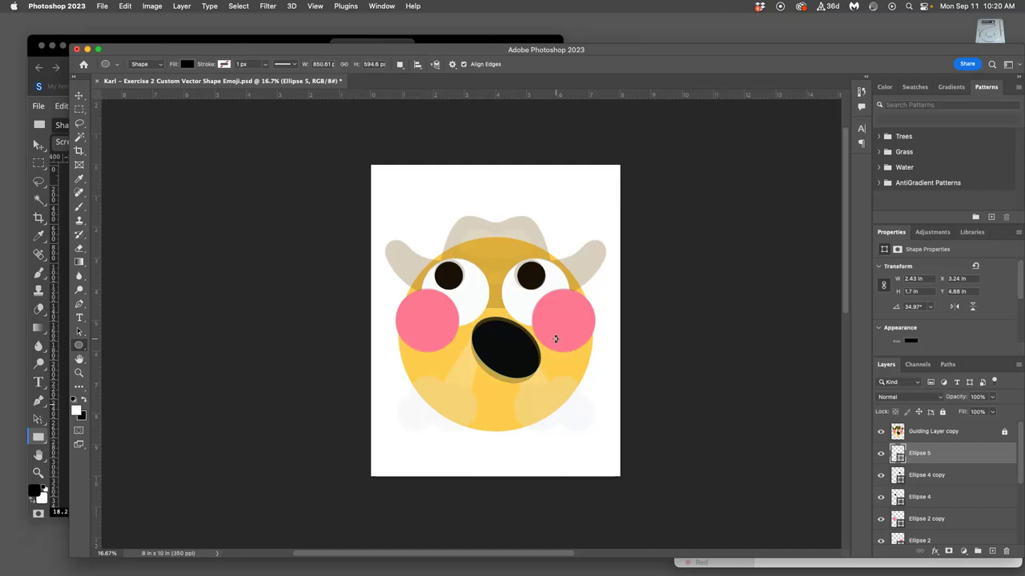
Step: Nudge the mouth lower, then Free Transform it about 4° more rotation and 103% scale
click(79, 97)
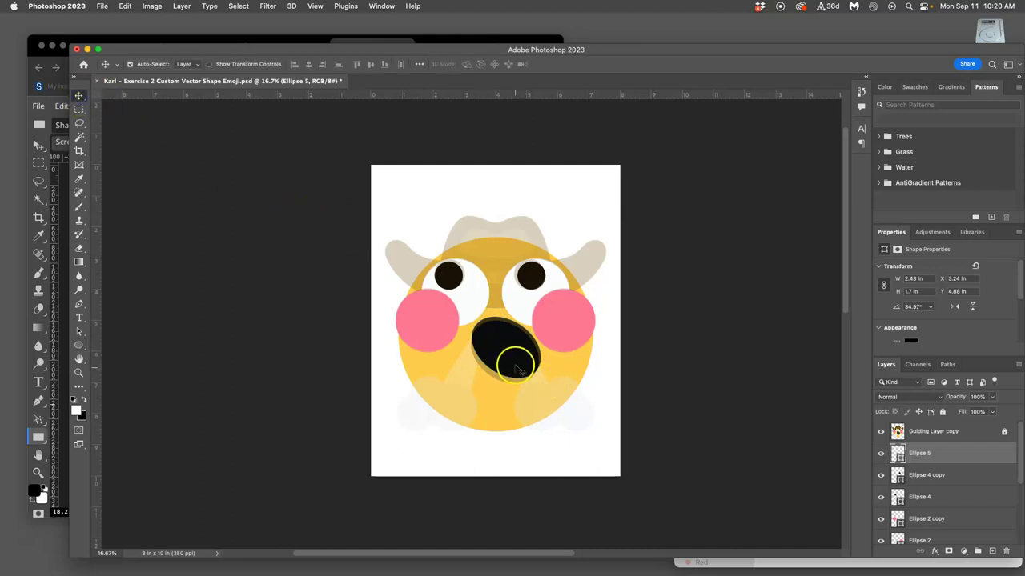
drag(517, 367, 518, 367)
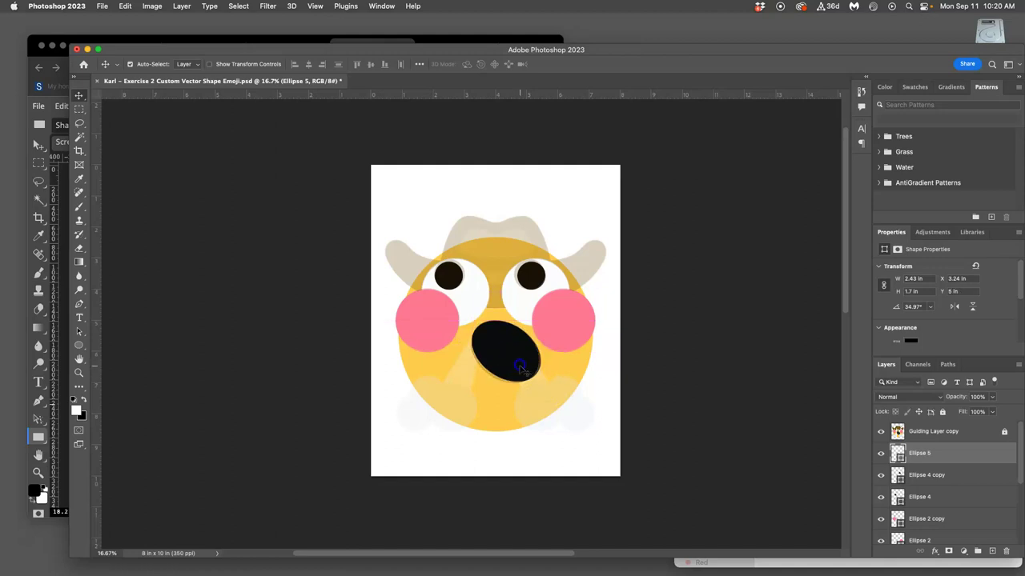
click(450, 354)
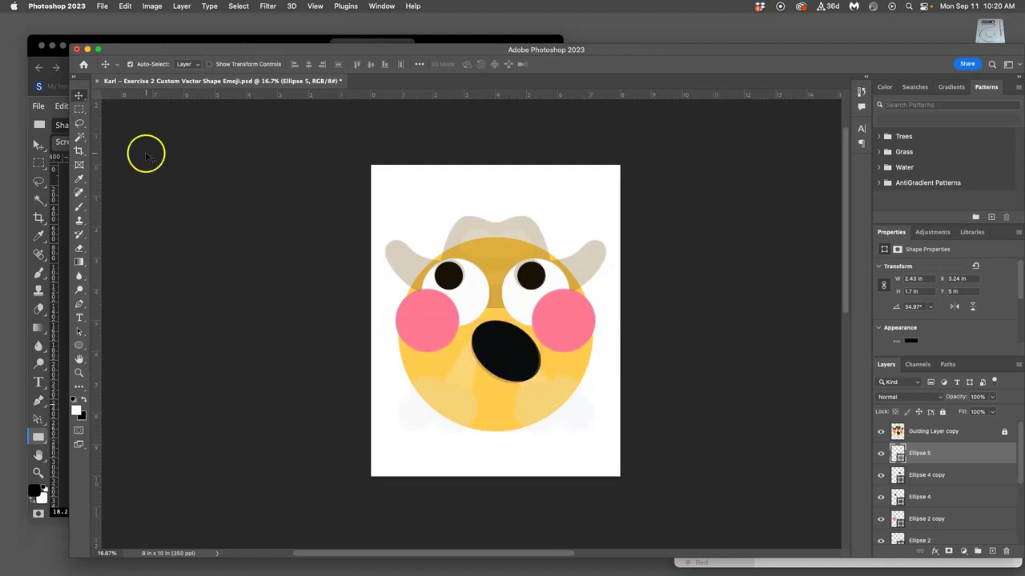
click(125, 7)
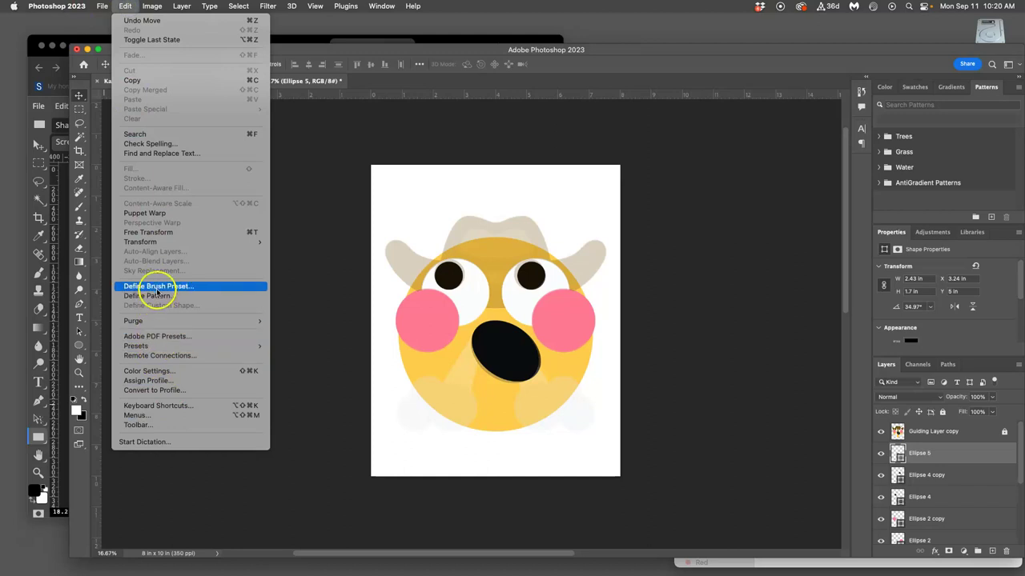
click(192, 232)
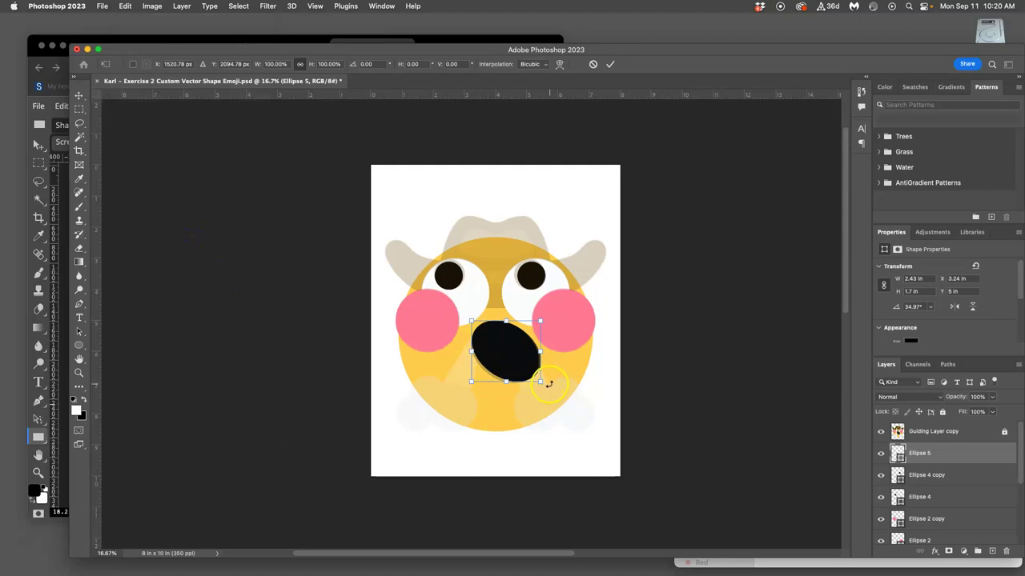
drag(550, 384, 519, 377)
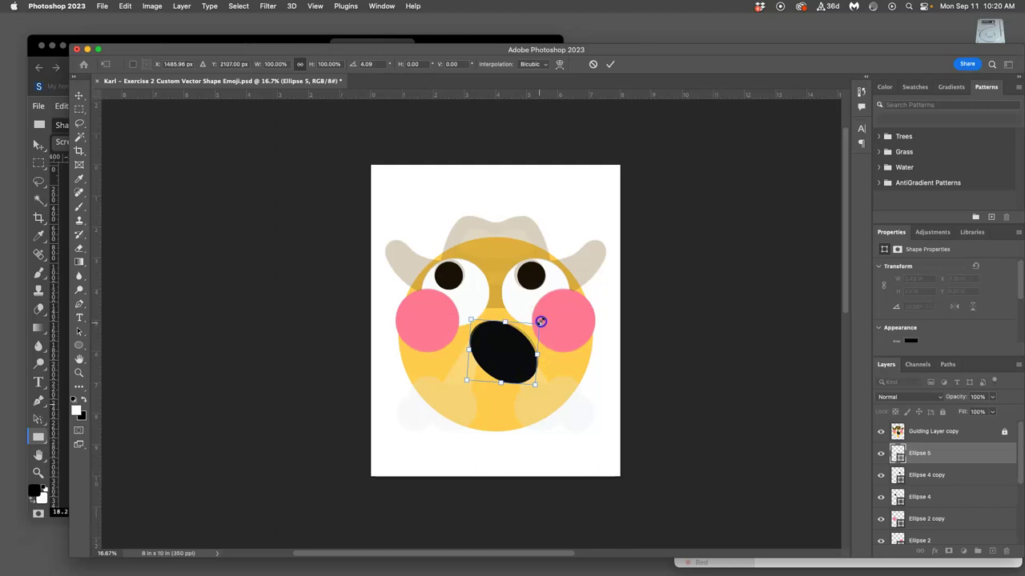
drag(540, 321, 543, 319)
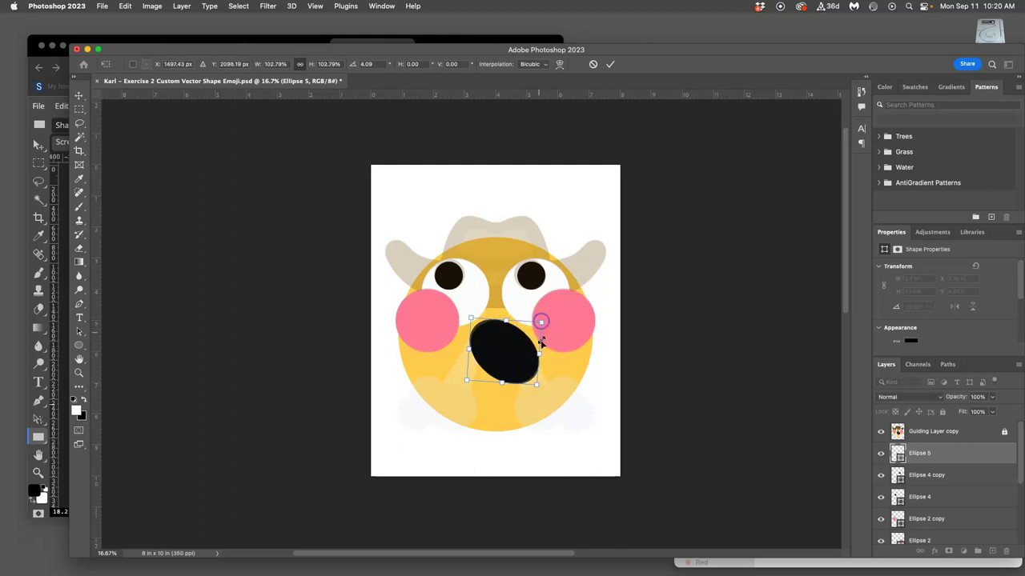
key(Return)
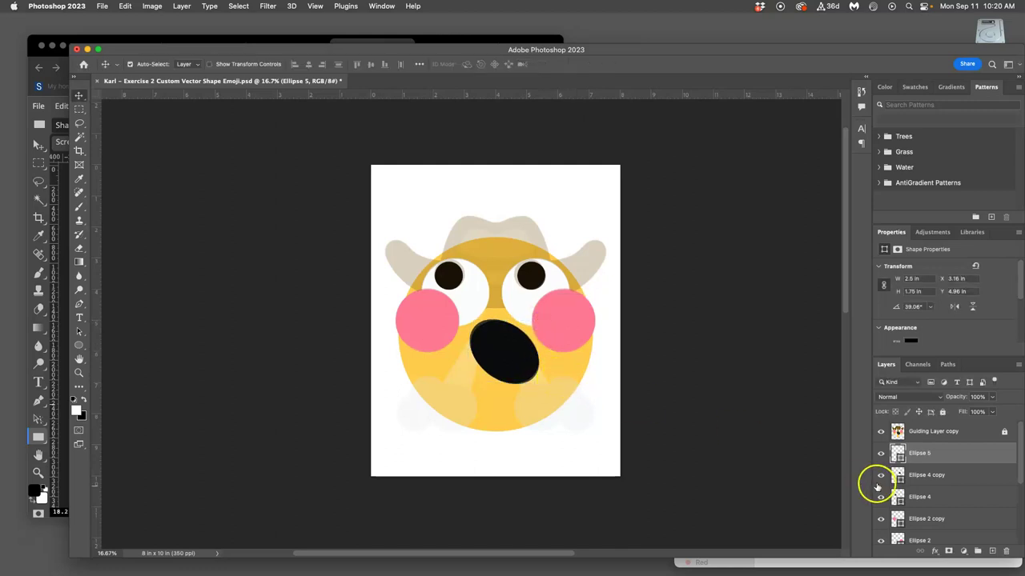
Step: Hide the guide copy and zoom in and back out to inspect the mouth edge
click(881, 432)
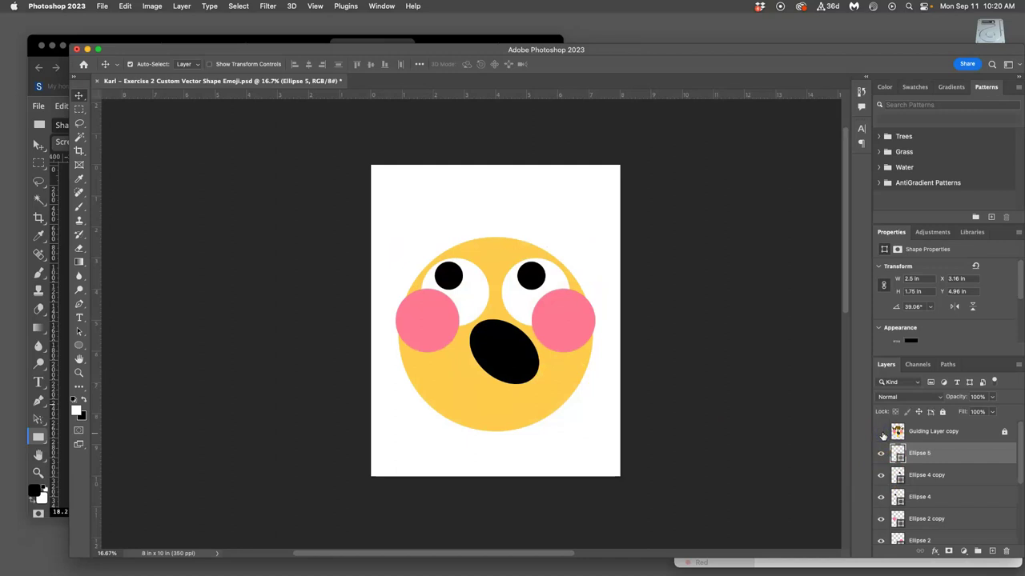
key(super+1)
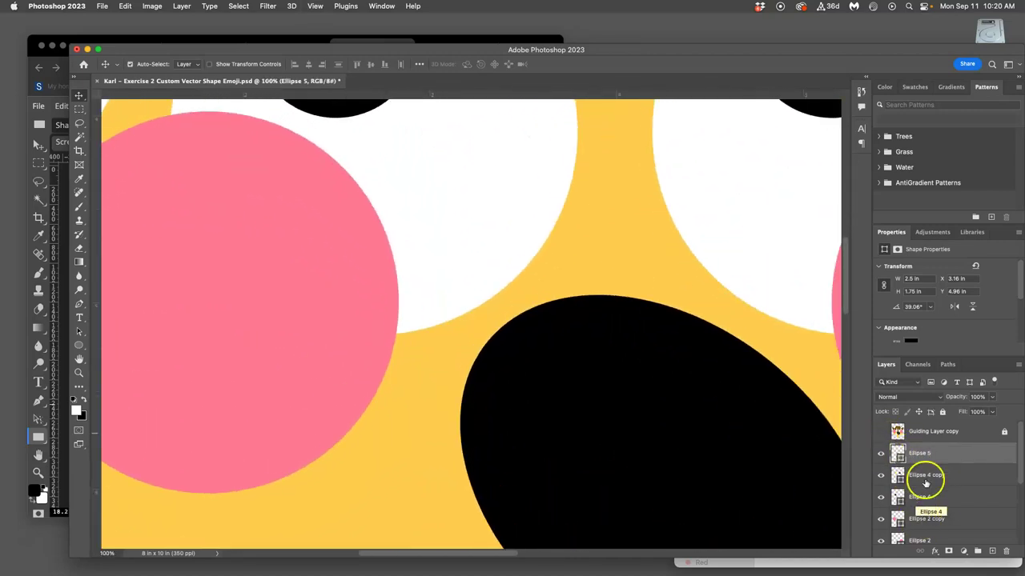
key(super+minus)
key(super+minus)
key(super+minus)
key(super+minus)
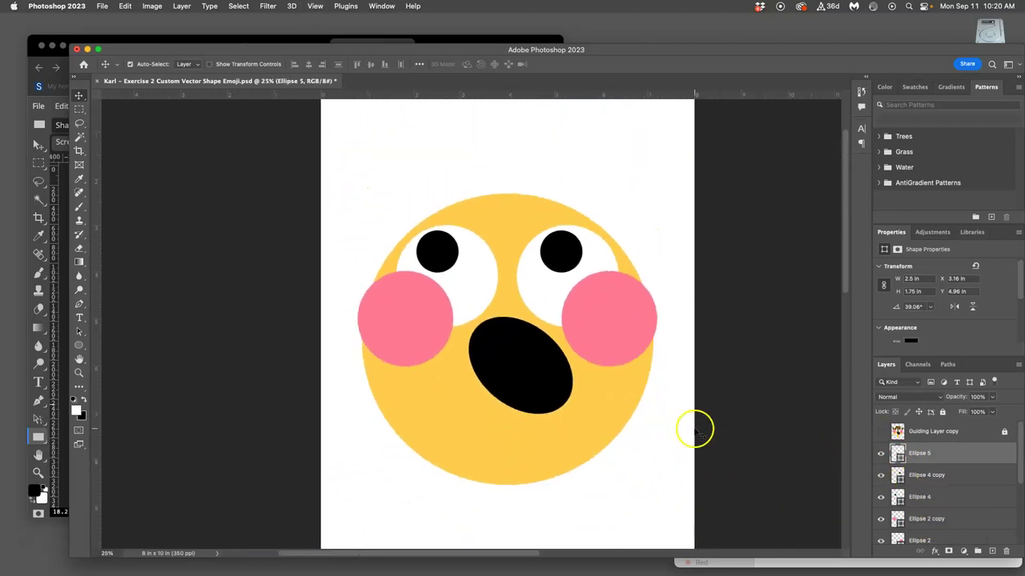
Step: With the guide showing, draw a wide black ellipse over the hat brim and centre it horizontally
click(880, 431)
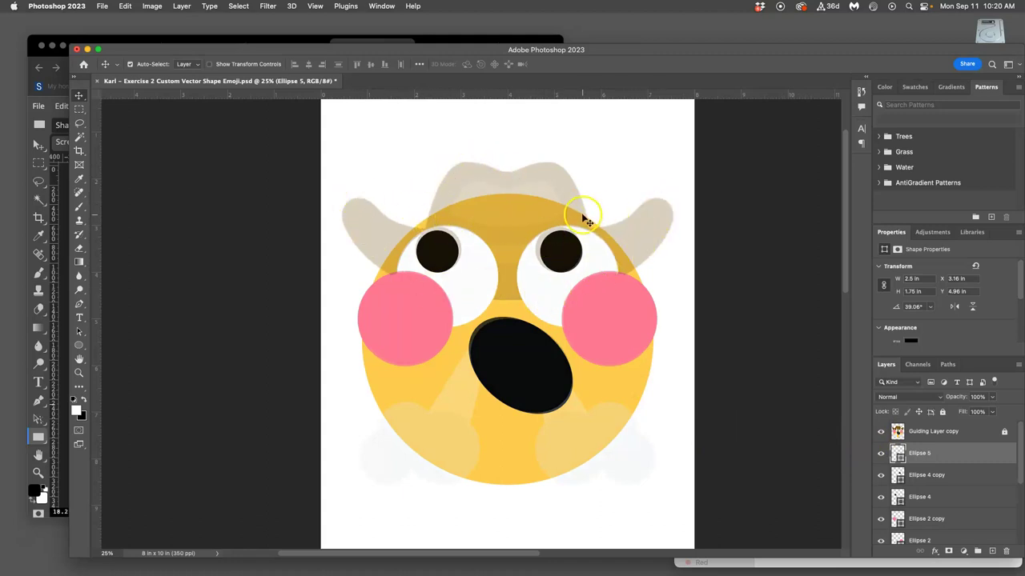
key(super+minus)
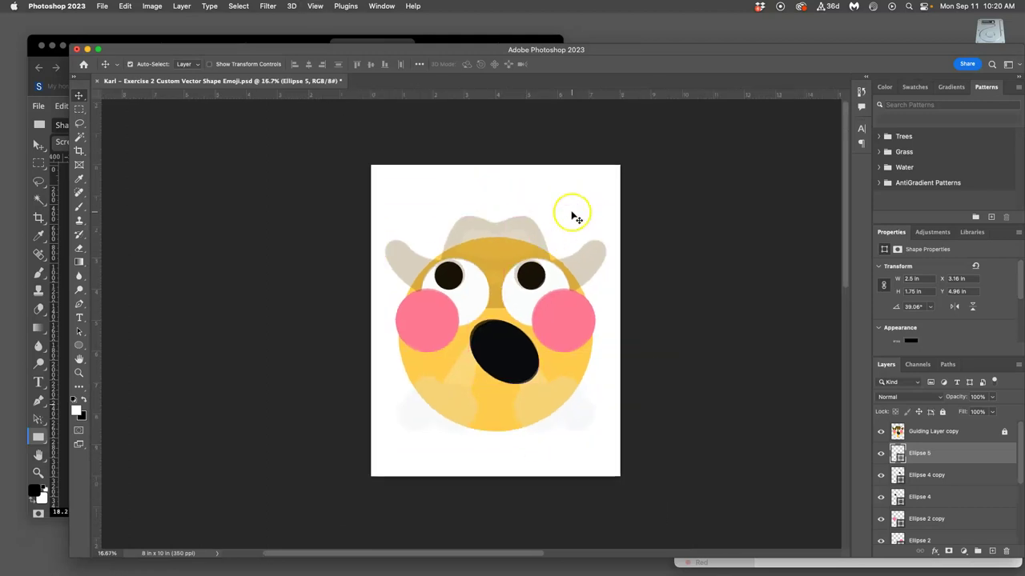
click(78, 345)
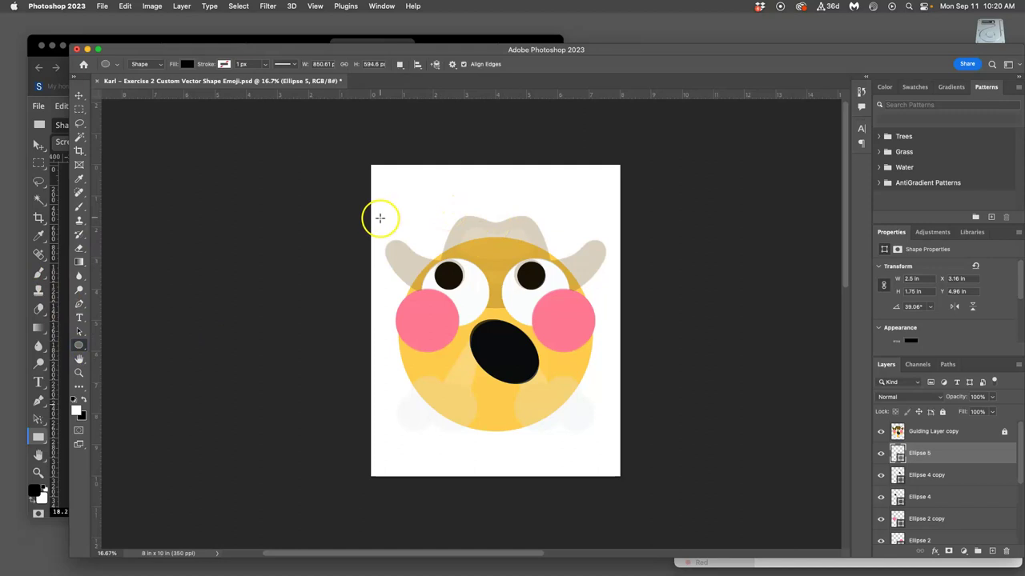
mouse_move(380, 218)
mouse_down()
mouse_move(610, 270)
mouse_move(590, 312)
mouse_up()
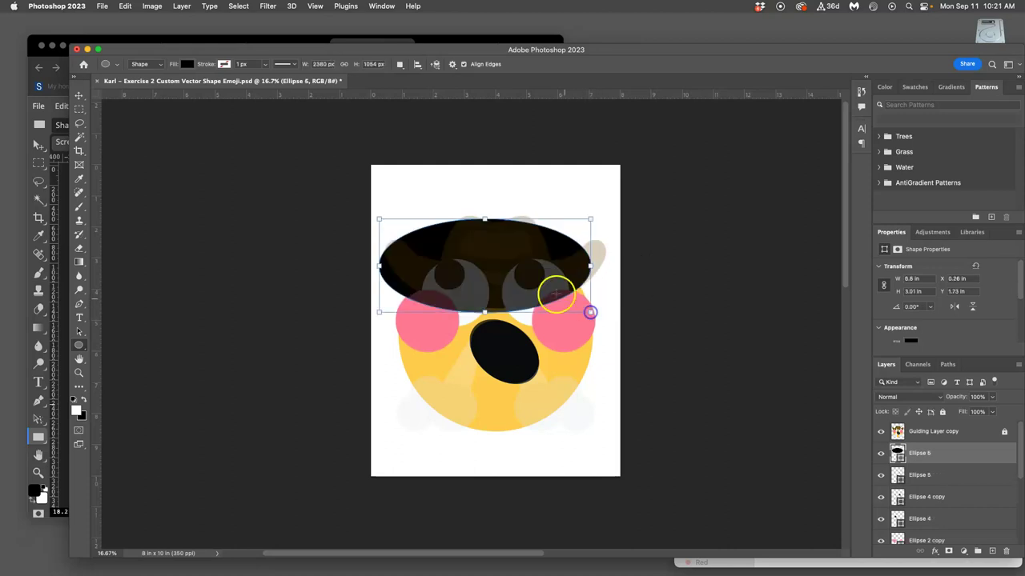
click(79, 96)
drag(479, 258, 493, 250)
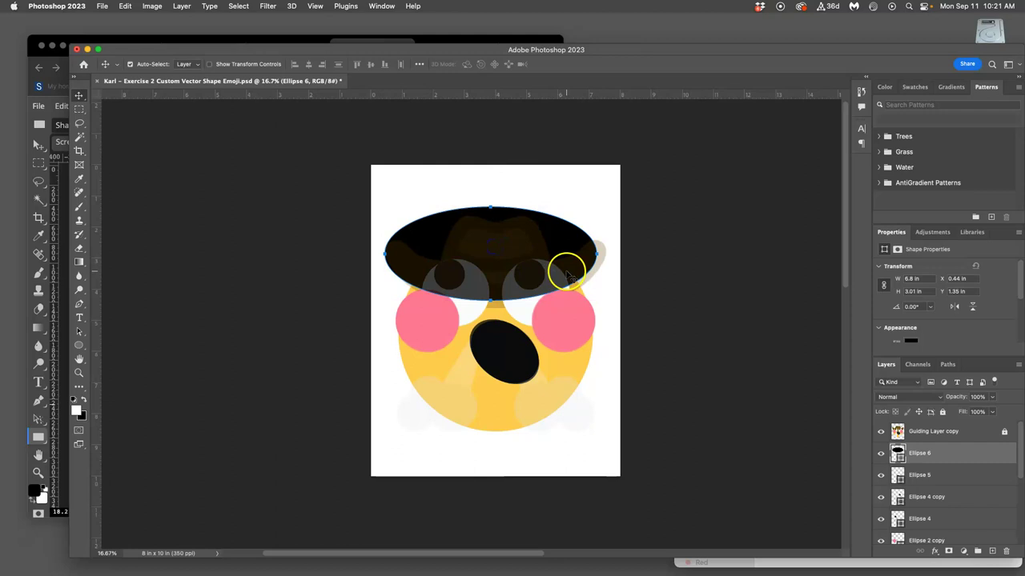
Step: Enlarge Ellipse 6 from its corner and bottom edge to about 7.05 × 3.24 in
key(ctrl+t)
drag(595, 299, 601, 305)
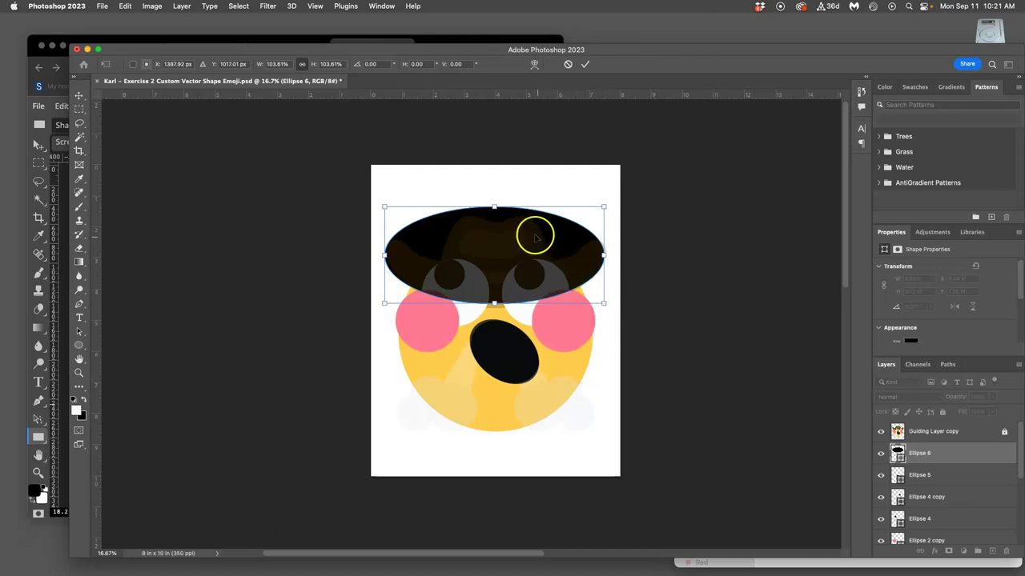
drag(494, 206, 496, 204)
key(super+z)
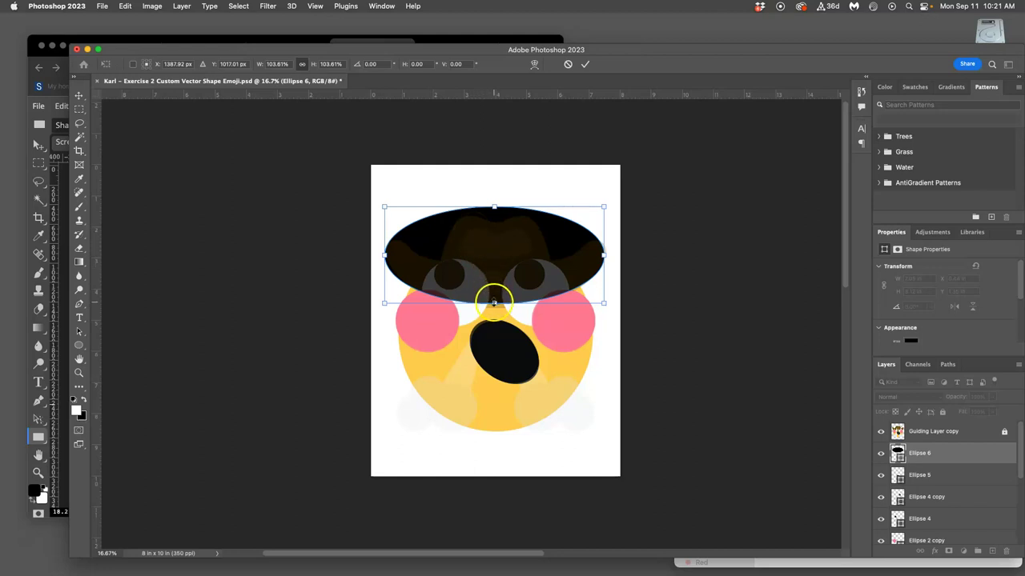
drag(493, 301, 494, 307)
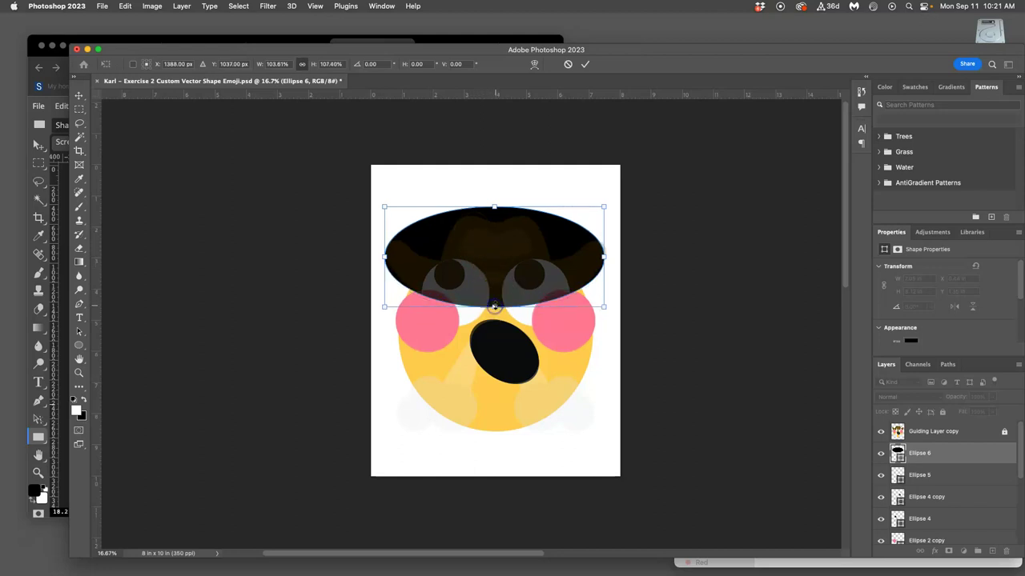
key(super+z)
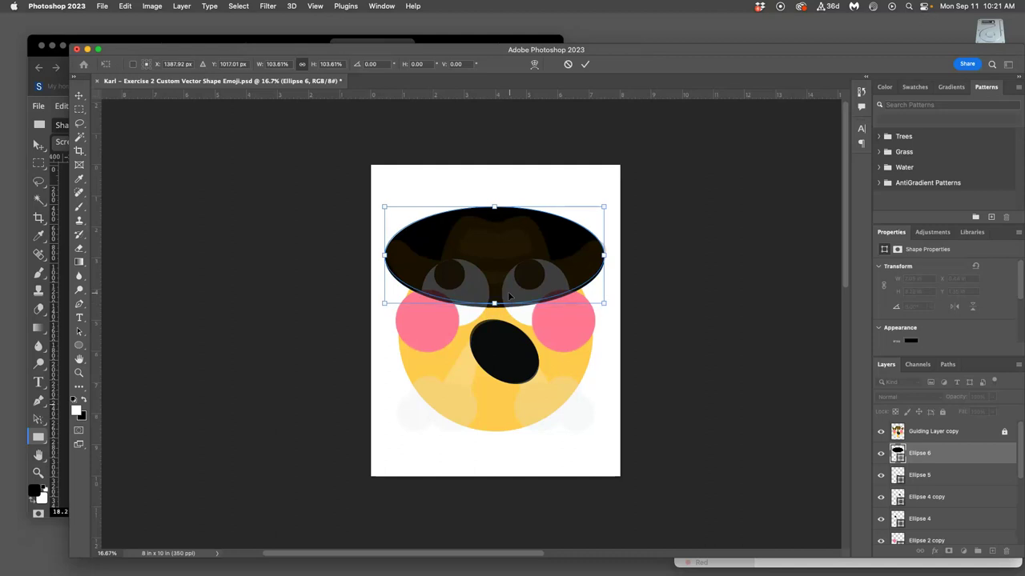
drag(494, 304, 494, 306)
key(Return)
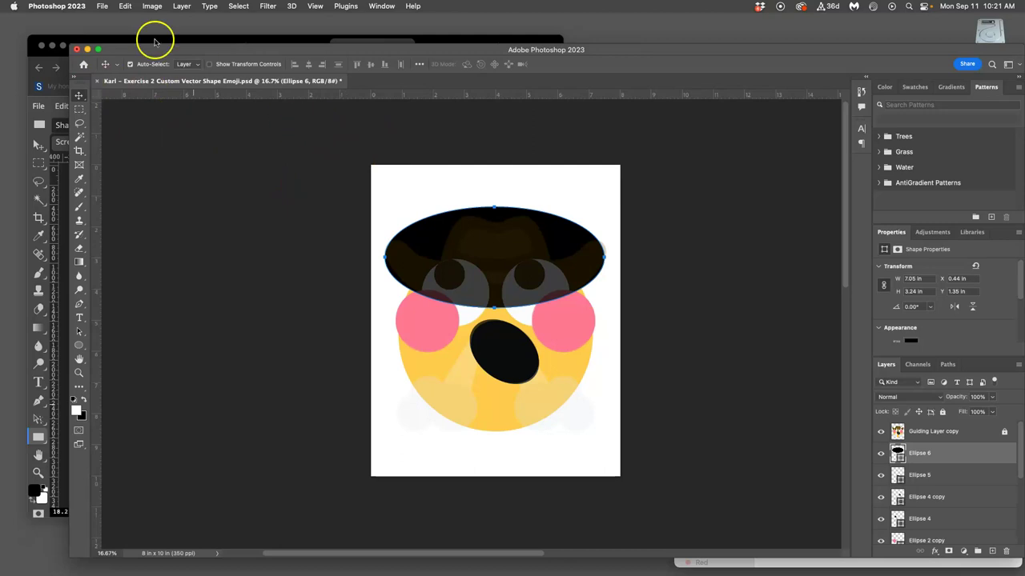
Step: Put the hat ellipse into Free Transform Path and switch it to Warp mode
click(125, 7)
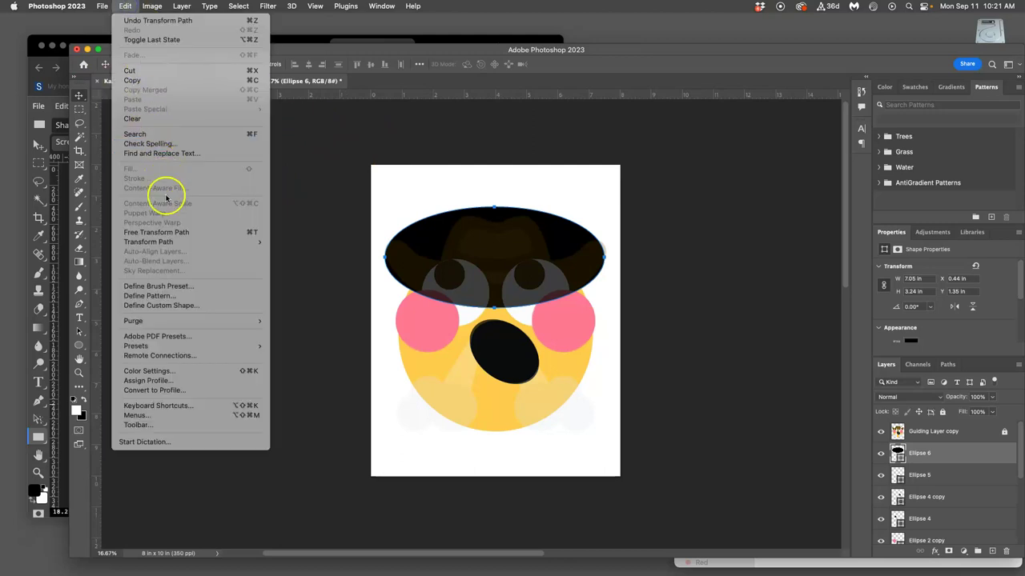
mouse_move(168, 241)
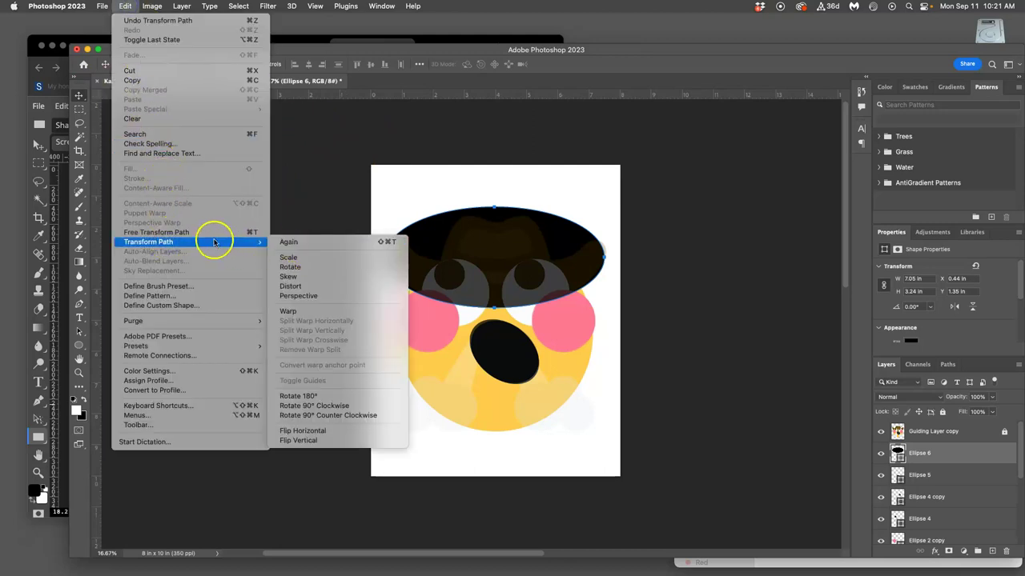
click(204, 232)
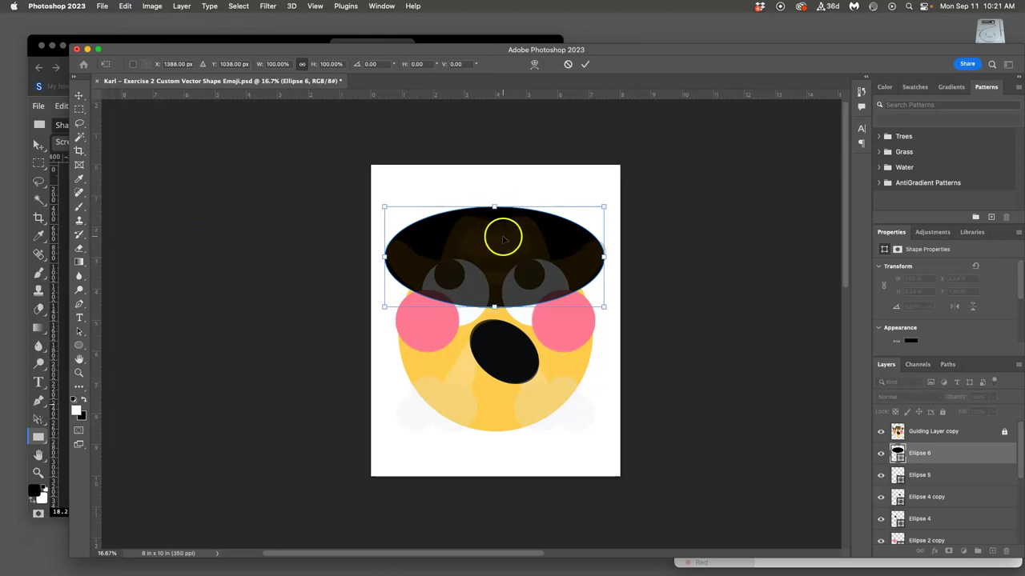
right_click(503, 238)
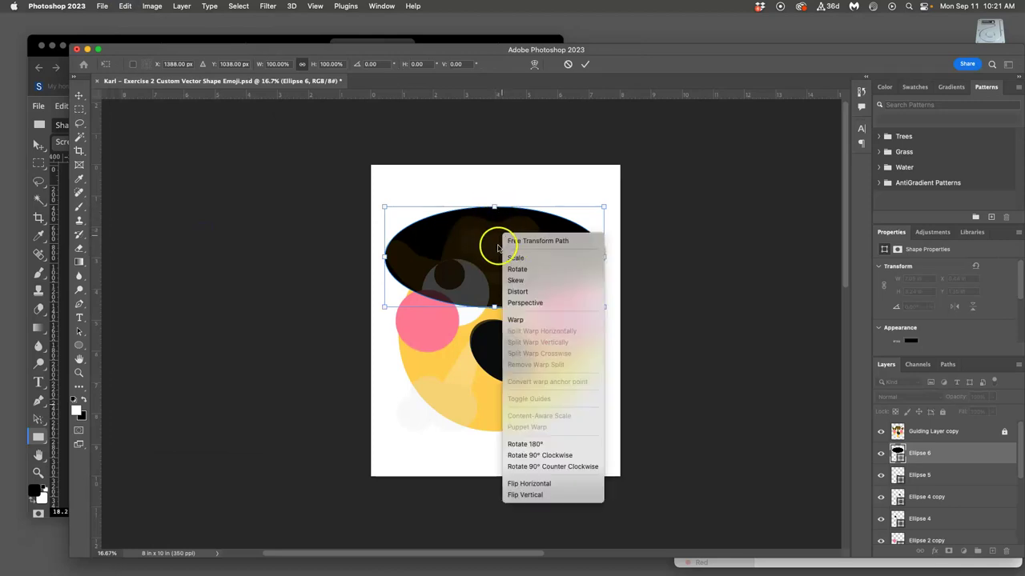
click(515, 321)
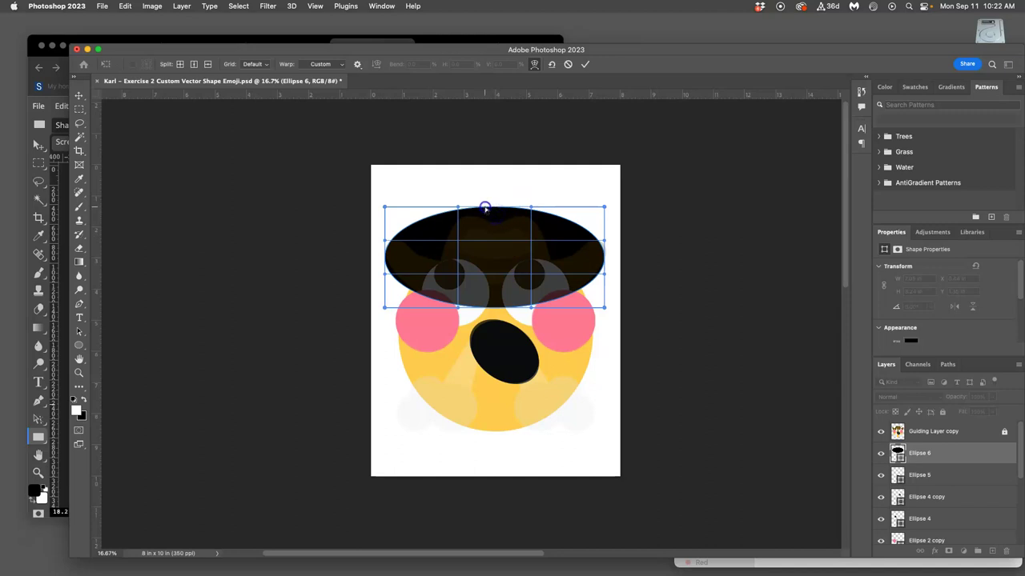
Step: Warp the ellipse into a curved brim with both tips swept upward and apply it
click(455, 209)
drag(530, 206, 530, 210)
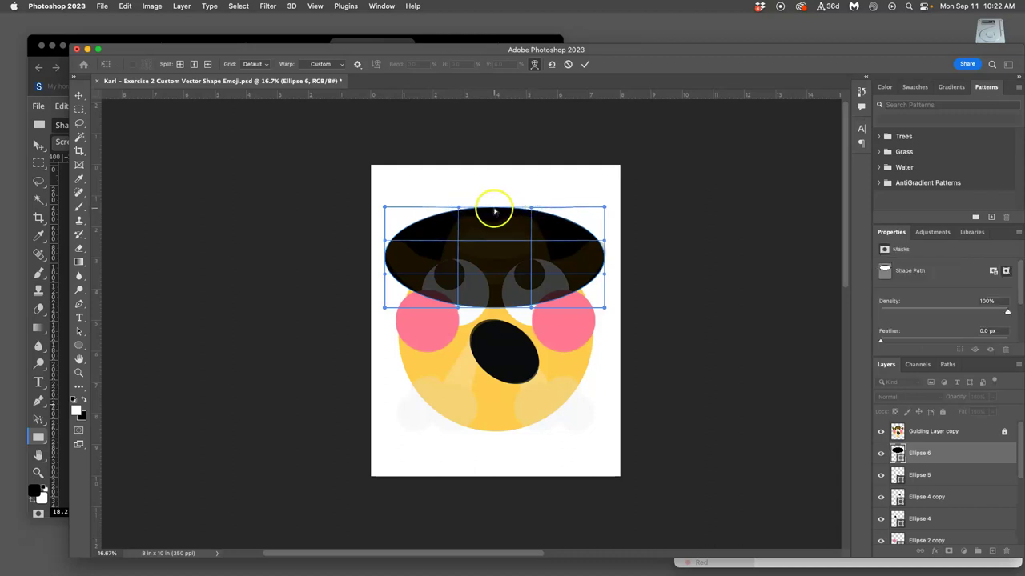
drag(494, 211, 494, 266)
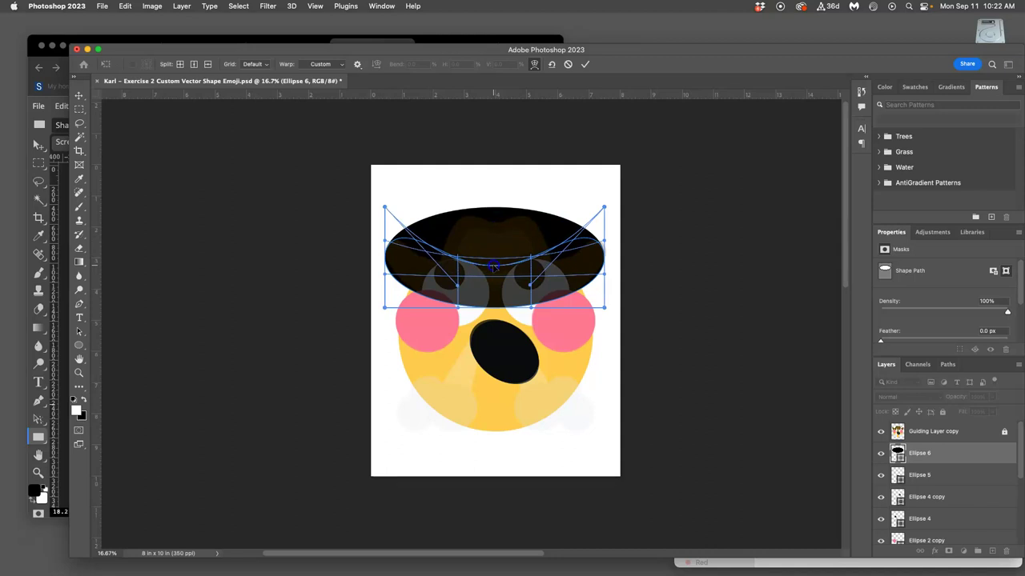
drag(494, 267, 510, 256)
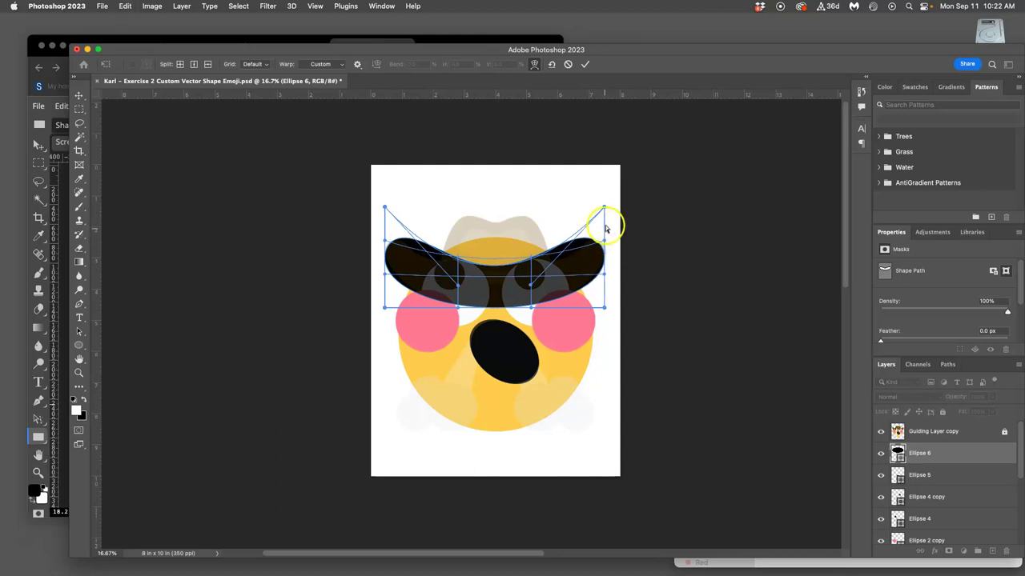
drag(604, 207, 617, 213)
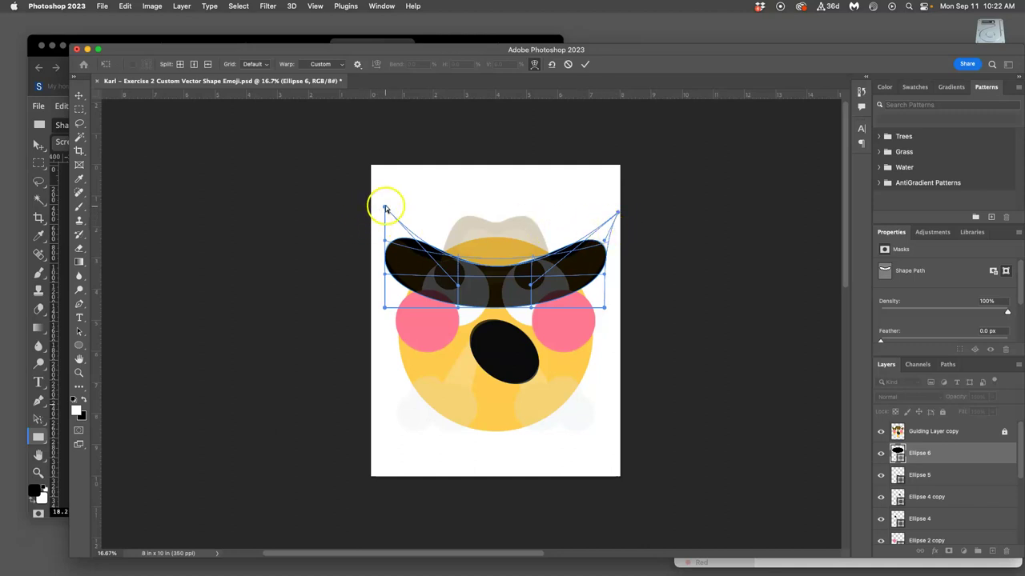
drag(384, 207, 372, 216)
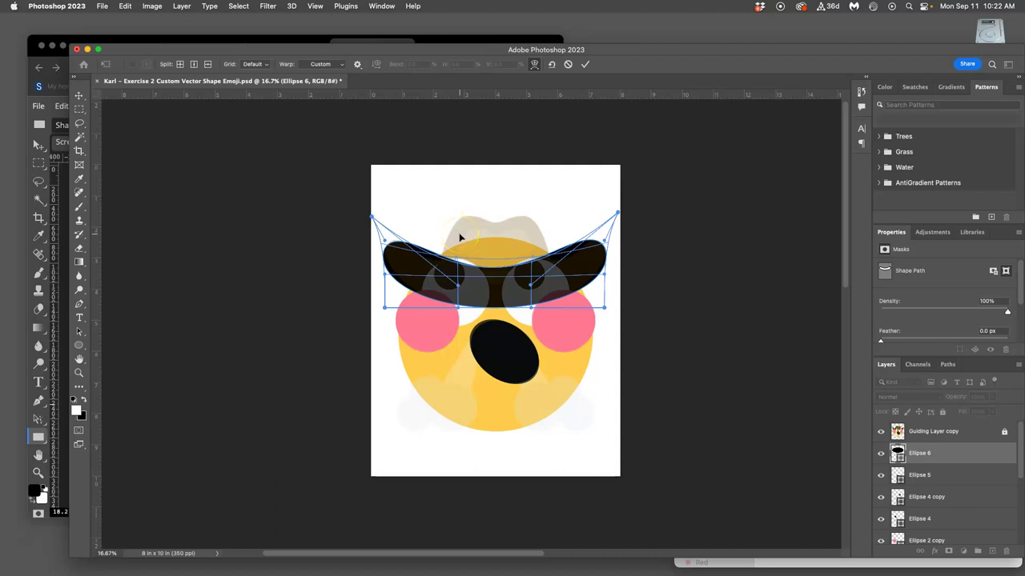
key(Return)
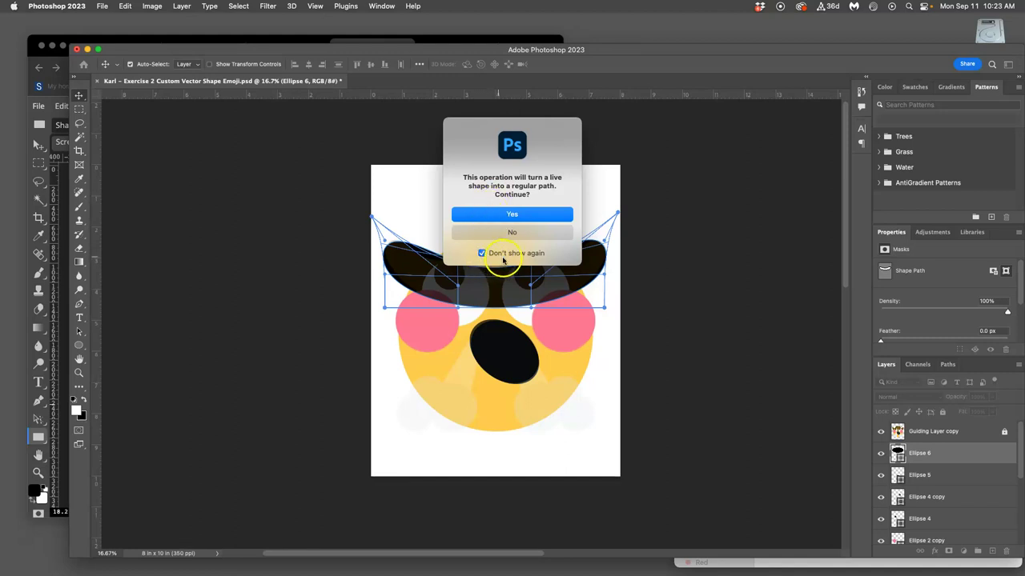
Step: Accept conversion to a regular path, hide the guide copy, and move Ellipse 6 below the eyes
click(511, 214)
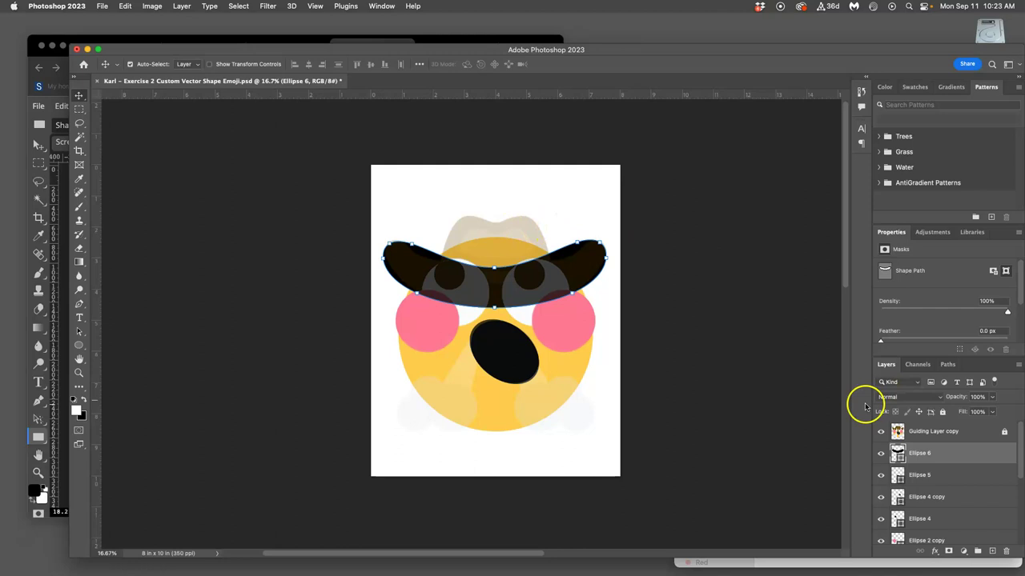
click(881, 432)
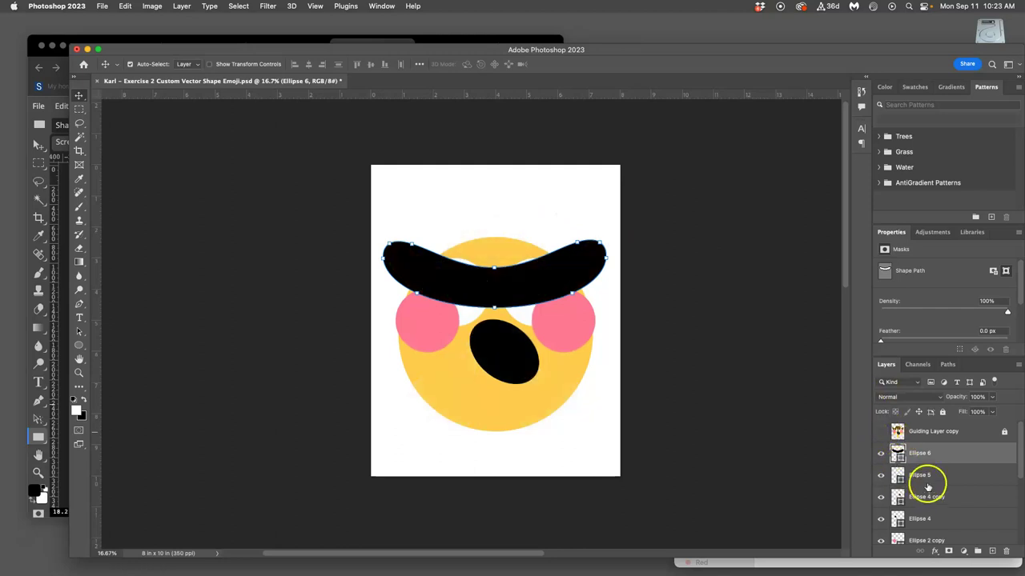
click(929, 432)
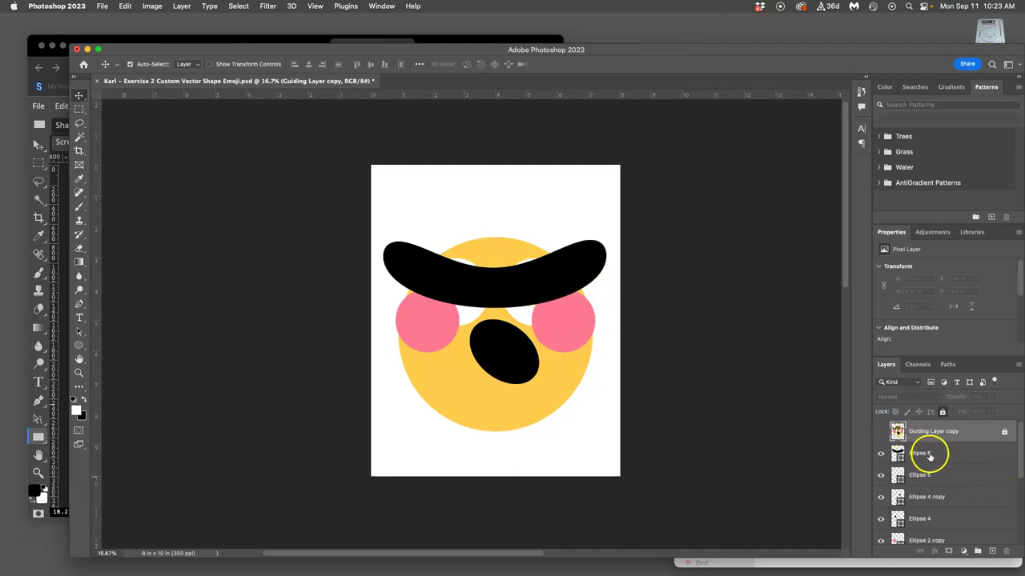
mouse_move(929, 453)
mouse_down()
mouse_move(937, 547)
mouse_move(926, 479)
mouse_up()
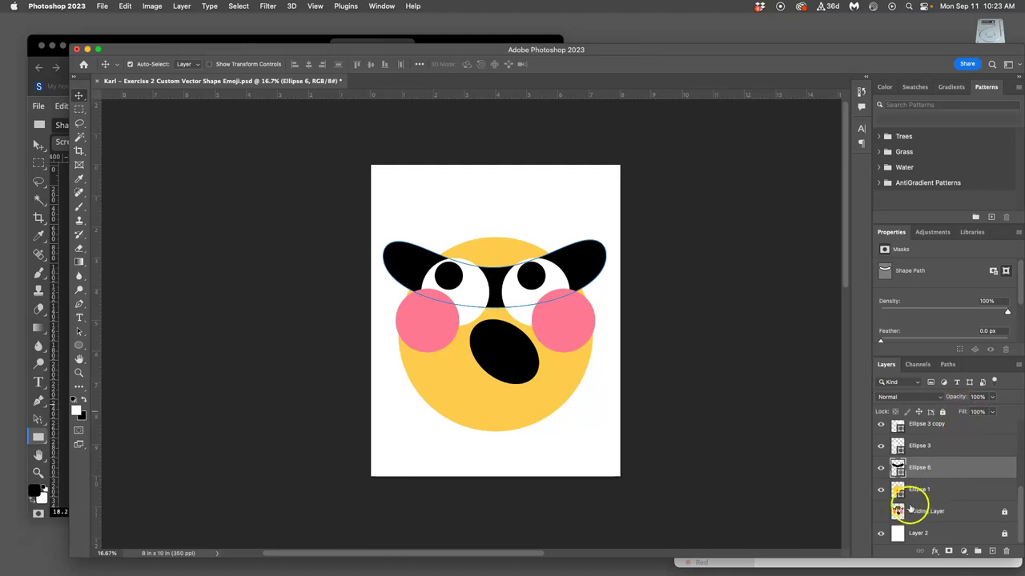
Step: Show the Guiding Layer and fill the brim with the sampled hat brown #664500
click(881, 511)
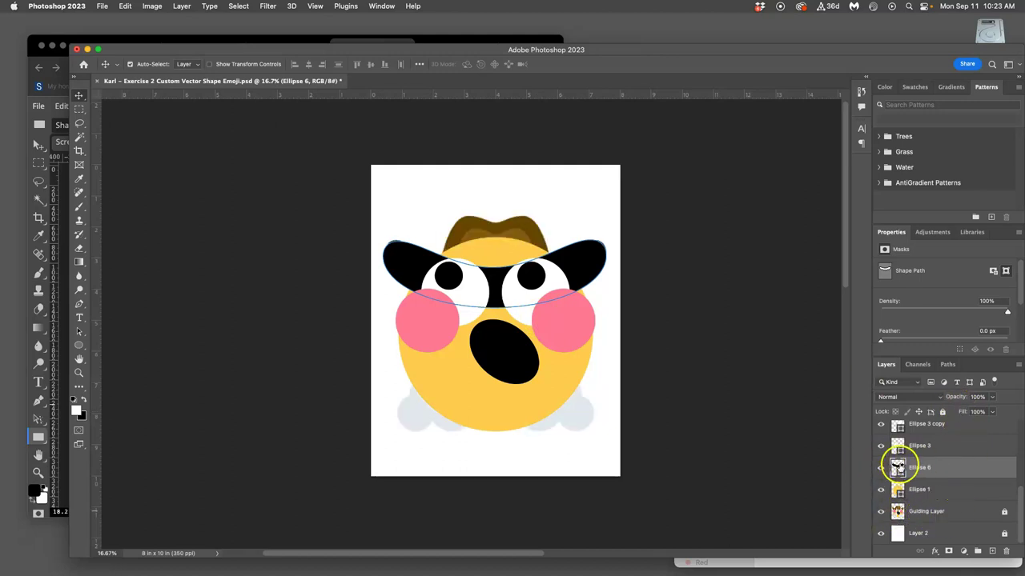
double_click(897, 467)
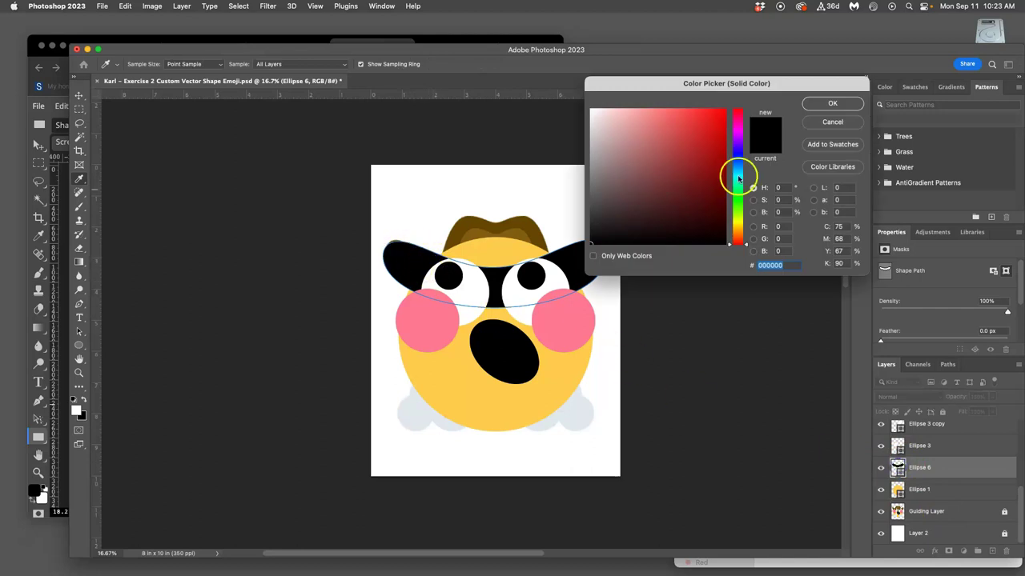
click(534, 218)
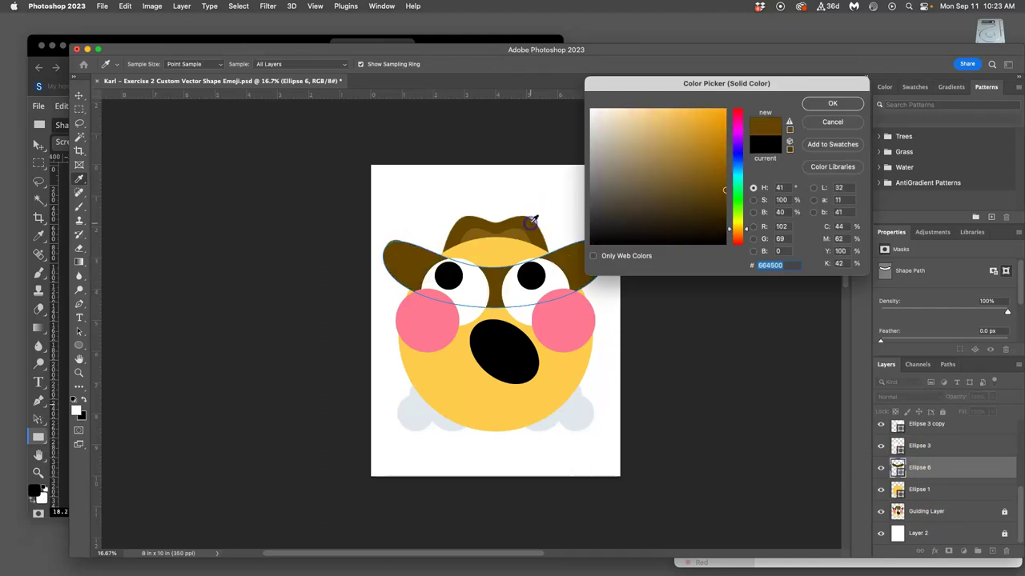
click(839, 104)
Step: Toggle the Guiding Layer on and off to compare the brim, leaving it visible
click(881, 511)
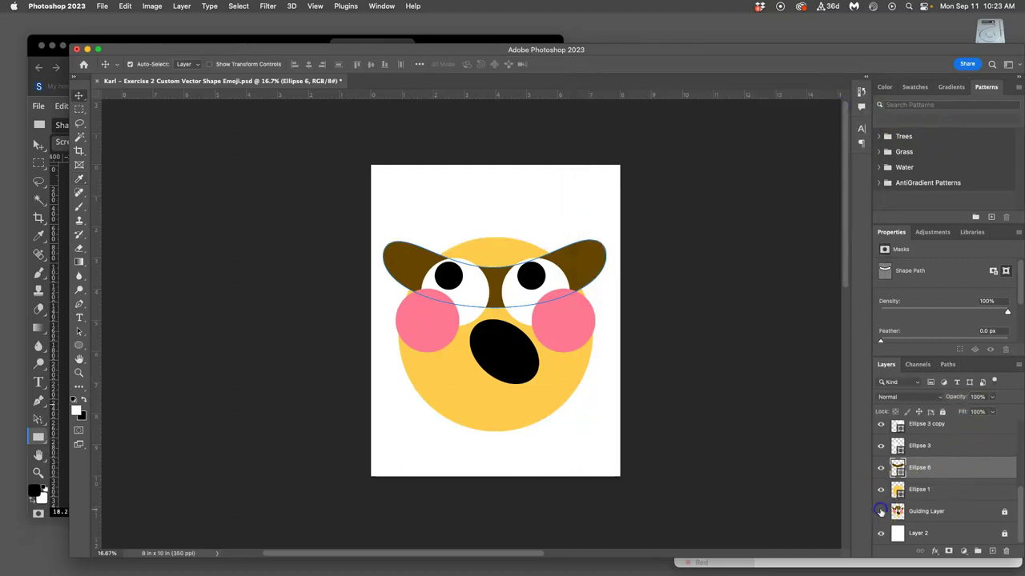
click(881, 511)
click(880, 511)
click(880, 511)
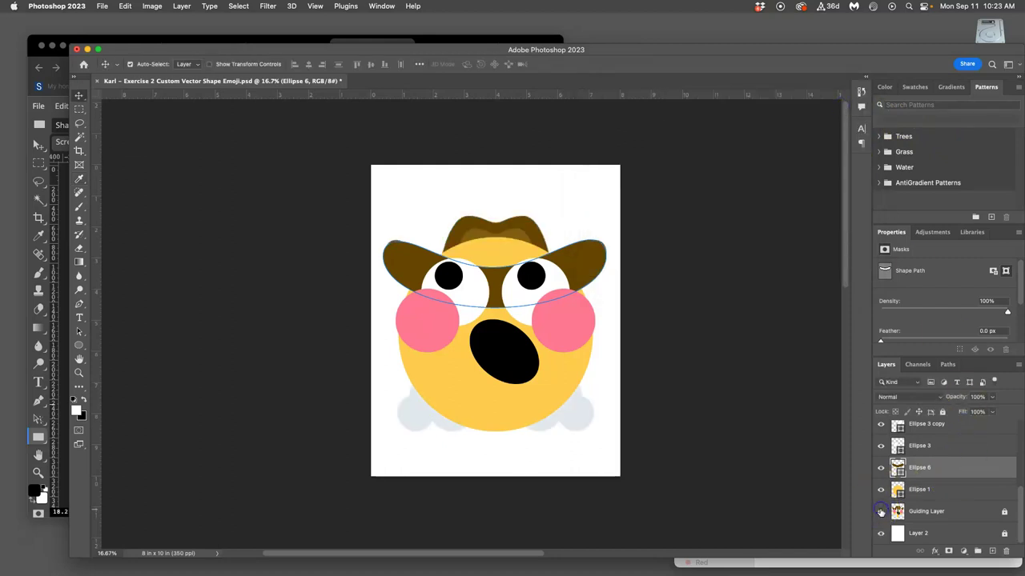
click(880, 511)
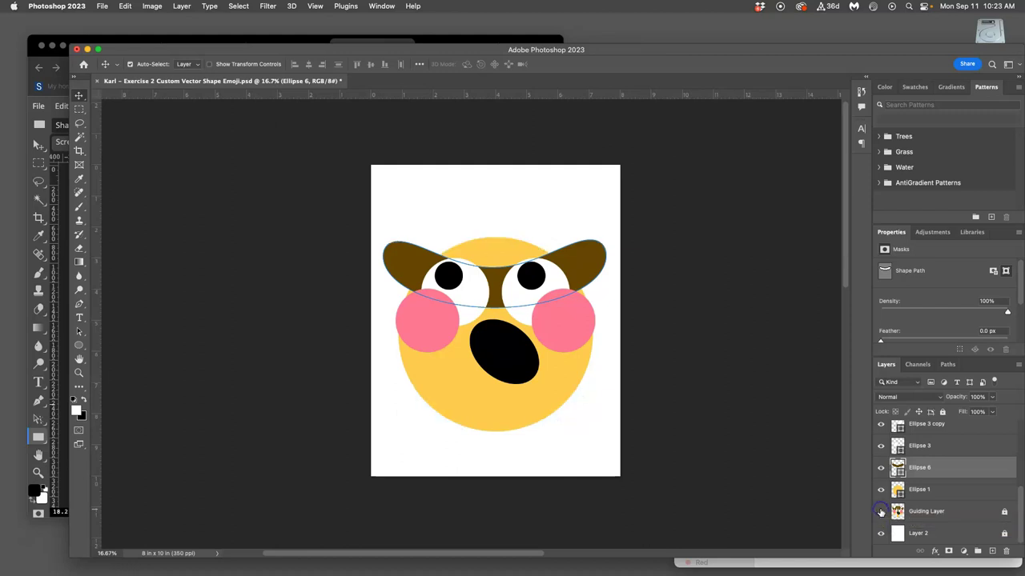
click(881, 511)
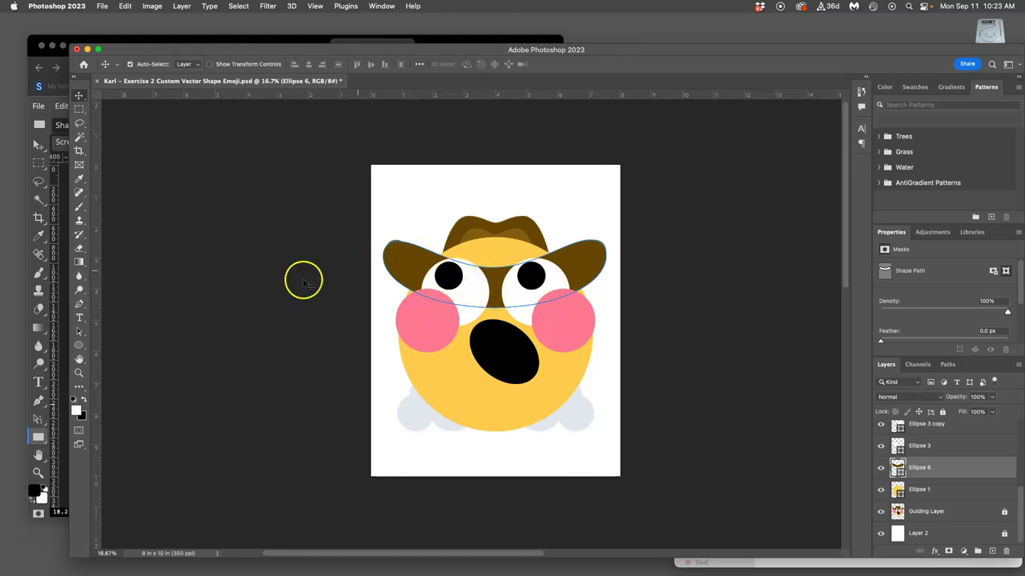
Step: Draw a new ellipse for the hat crown and tilt it slightly clockwise
click(79, 345)
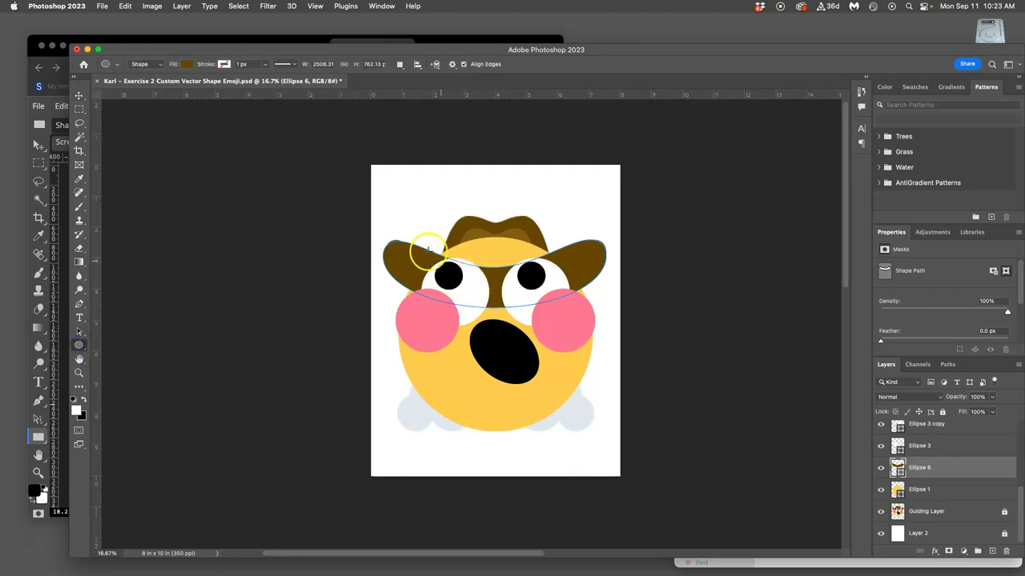
drag(449, 200, 503, 283)
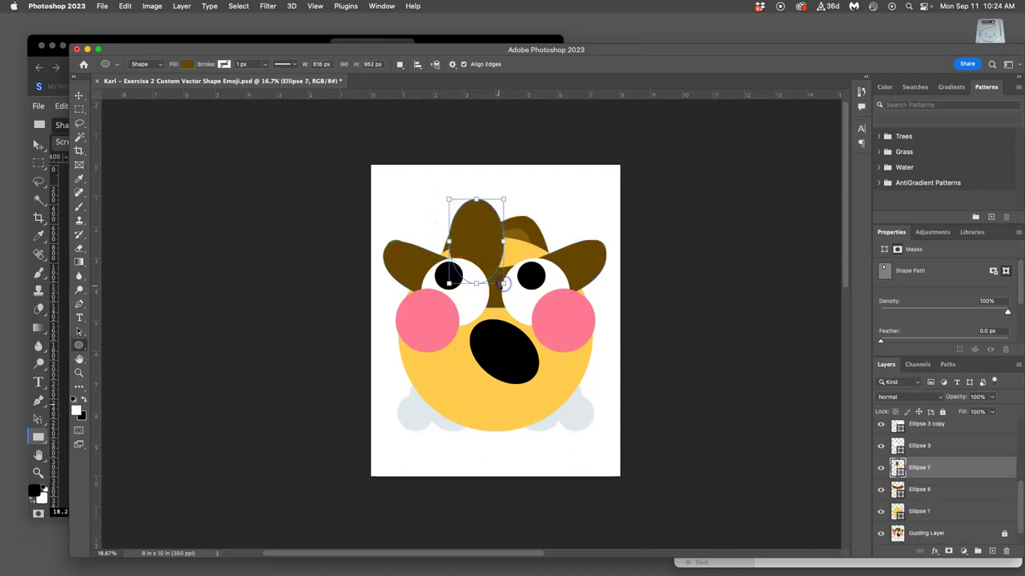
drag(509, 193, 513, 203)
key(super+z)
drag(510, 193, 516, 204)
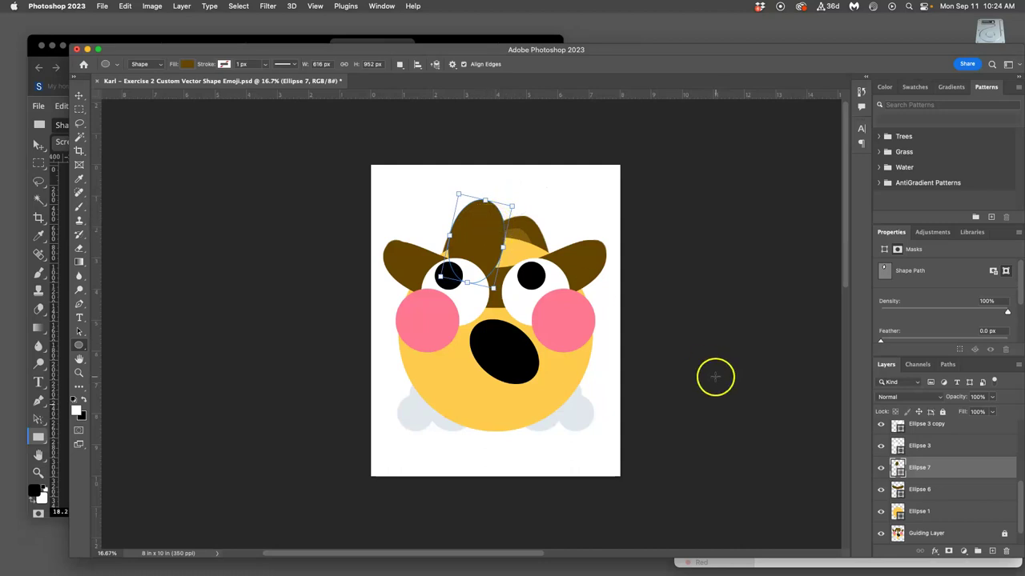
Step: Fill Ellipse 7 with the lighter hat brown #825d0e and move it into the crown
double_click(898, 467)
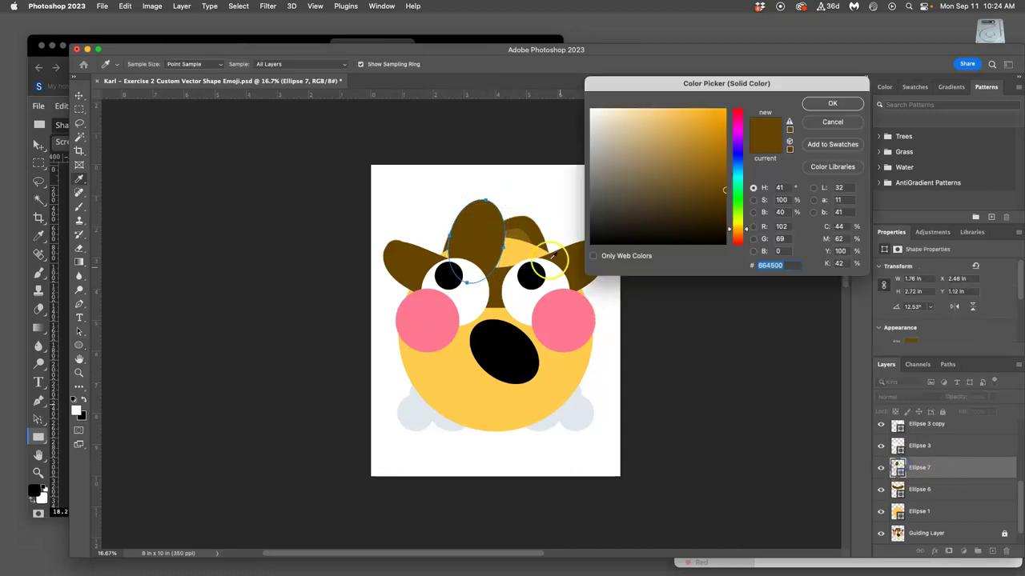
click(509, 229)
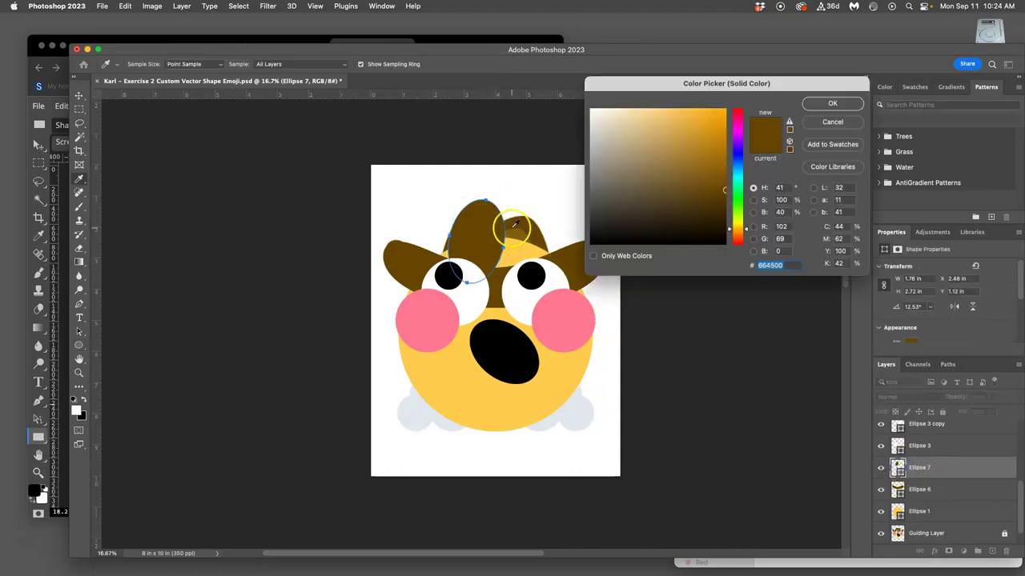
click(829, 103)
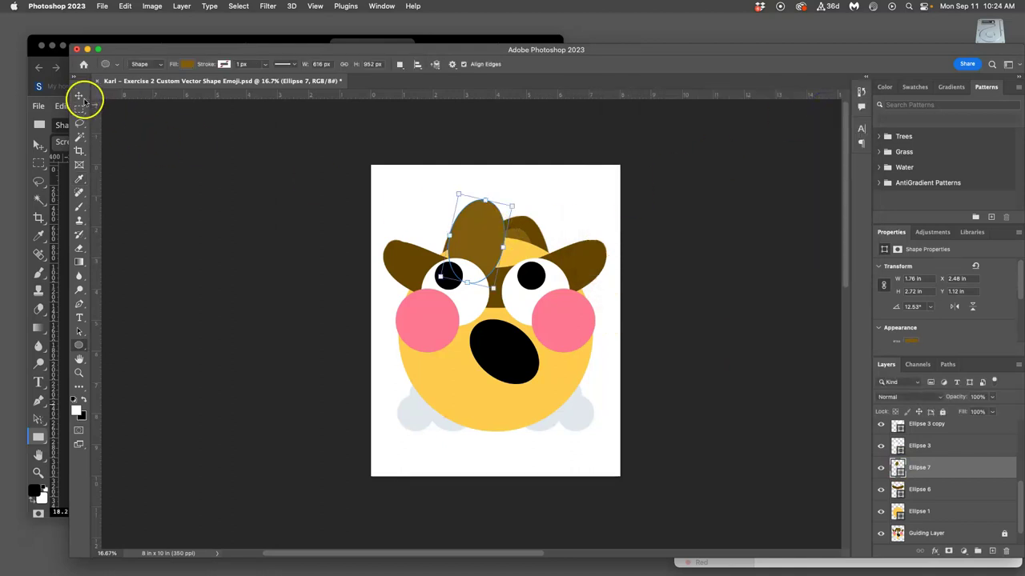
click(80, 96)
drag(446, 220, 488, 248)
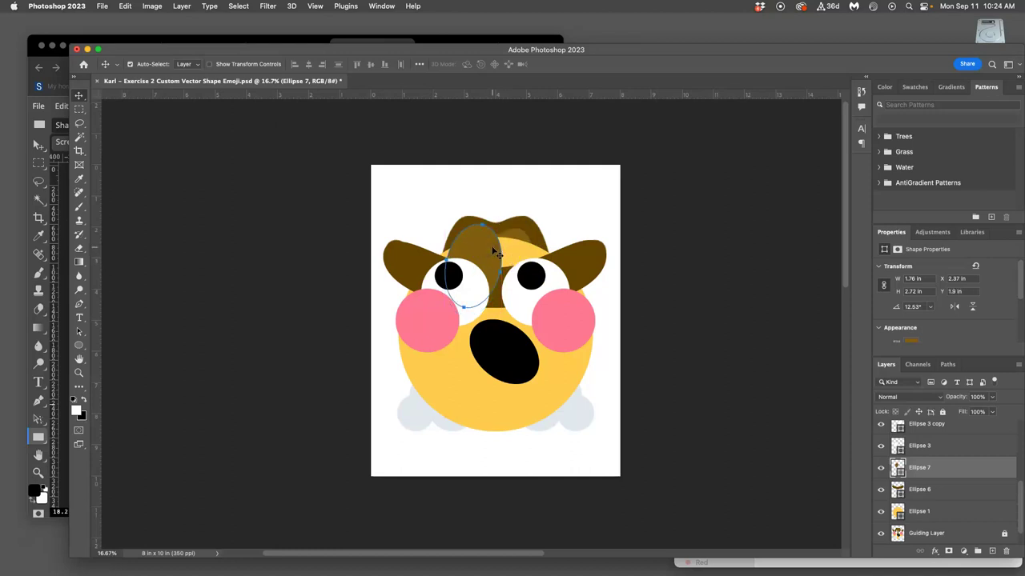
key(super+t)
Step: Warp the lighter brown Ellipse 7 into a peaked, dented crown piece over the hat's left top
right_click(493, 258)
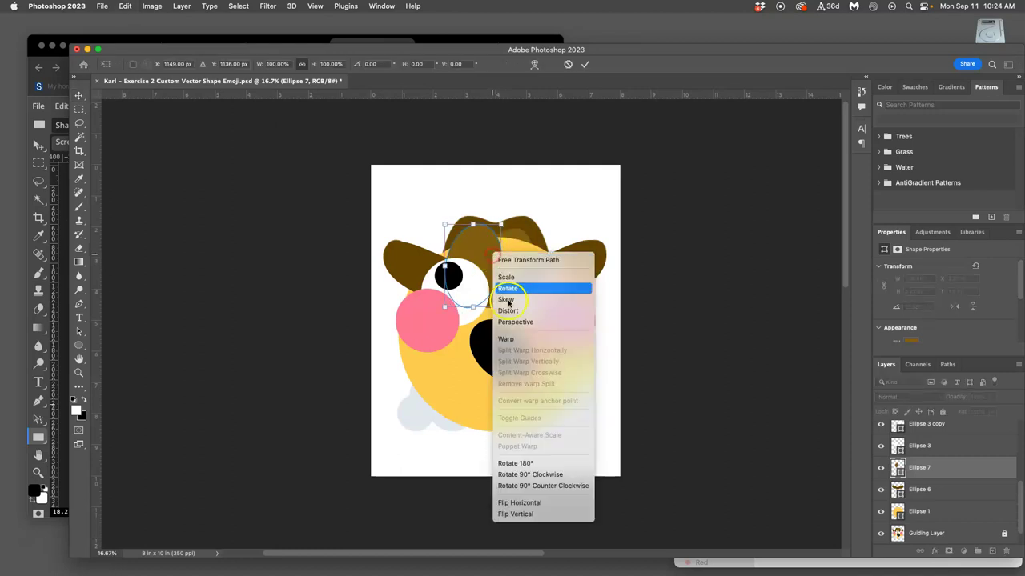
click(513, 339)
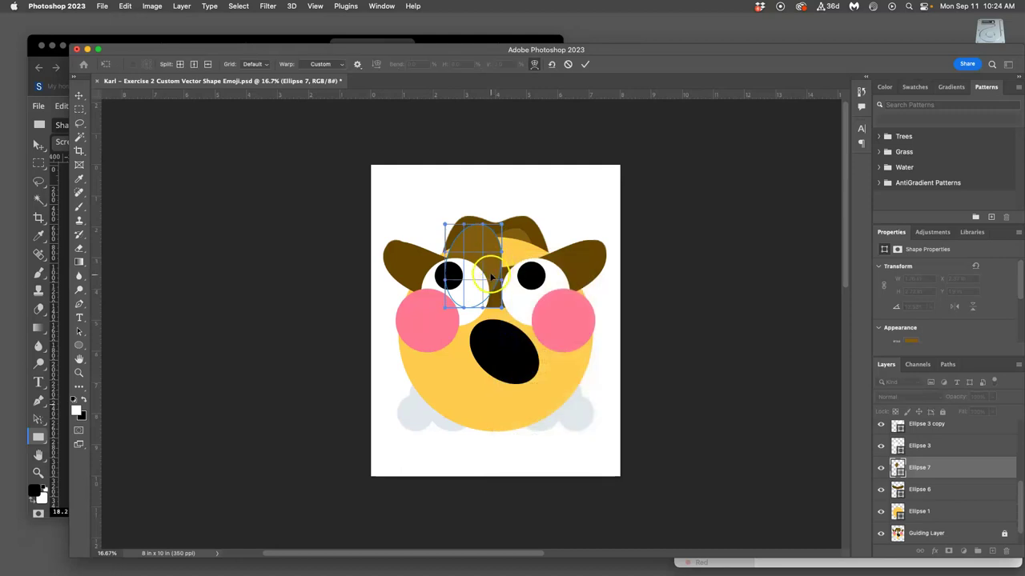
drag(492, 274, 503, 280)
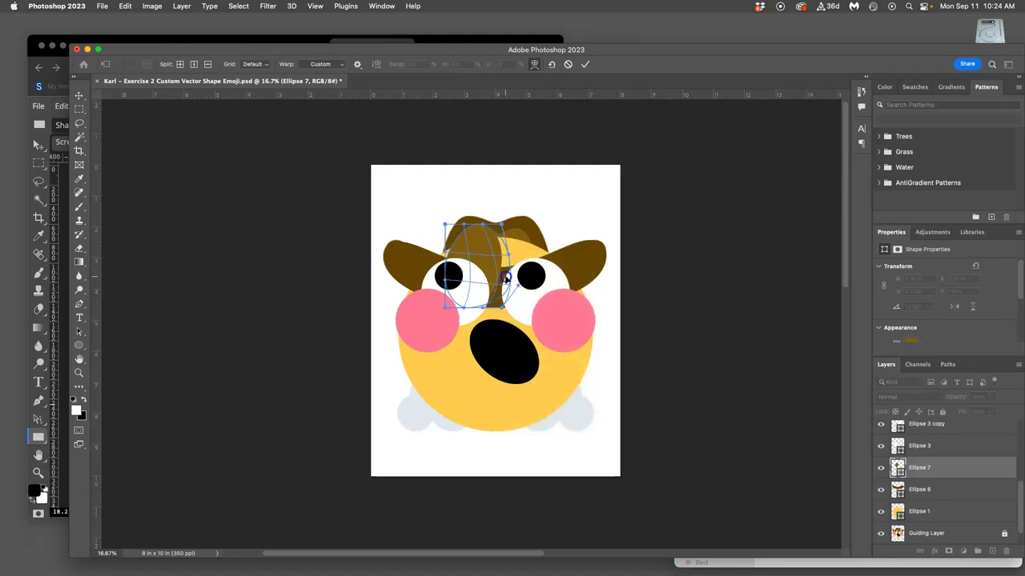
drag(495, 234, 491, 225)
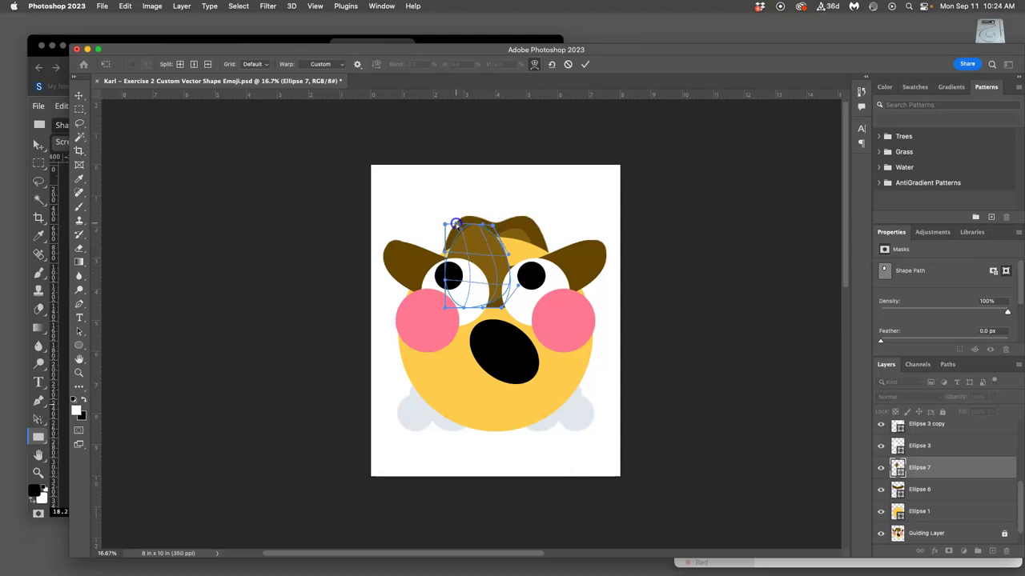
click(449, 256)
mouse_move(480, 242)
mouse_down()
mouse_move(493, 243)
mouse_move(514, 276)
mouse_move(517, 233)
mouse_move(506, 241)
mouse_move(490, 228)
mouse_up()
scroll(537, 233, up, 3)
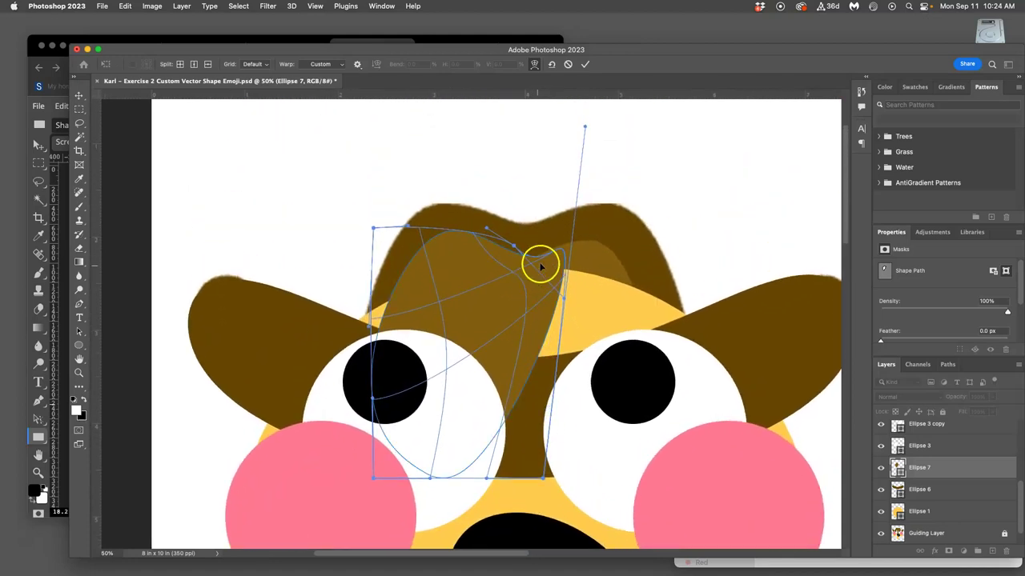
drag(513, 244, 502, 246)
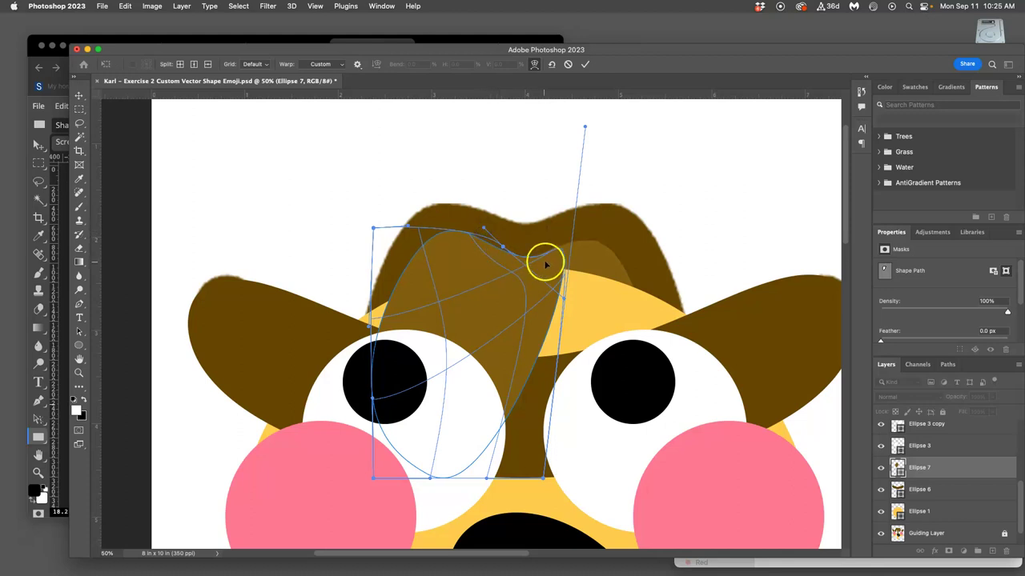
key(Return)
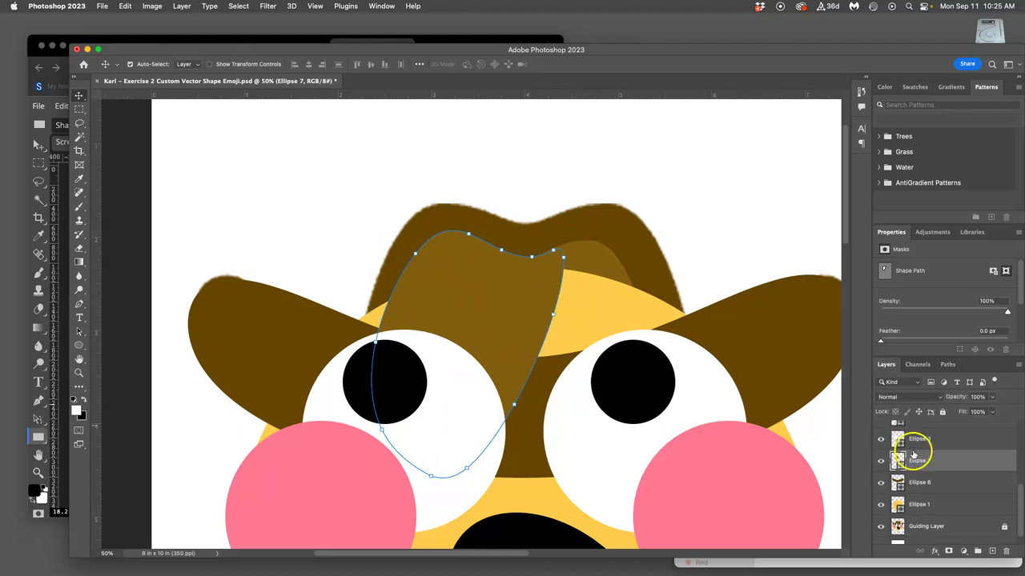
Step: Show the Guiding Layer copy reference again and duplicate the warped crown as Ellipse 7 copy
scroll(915, 449, down, 2)
scroll(885, 480, up, 5)
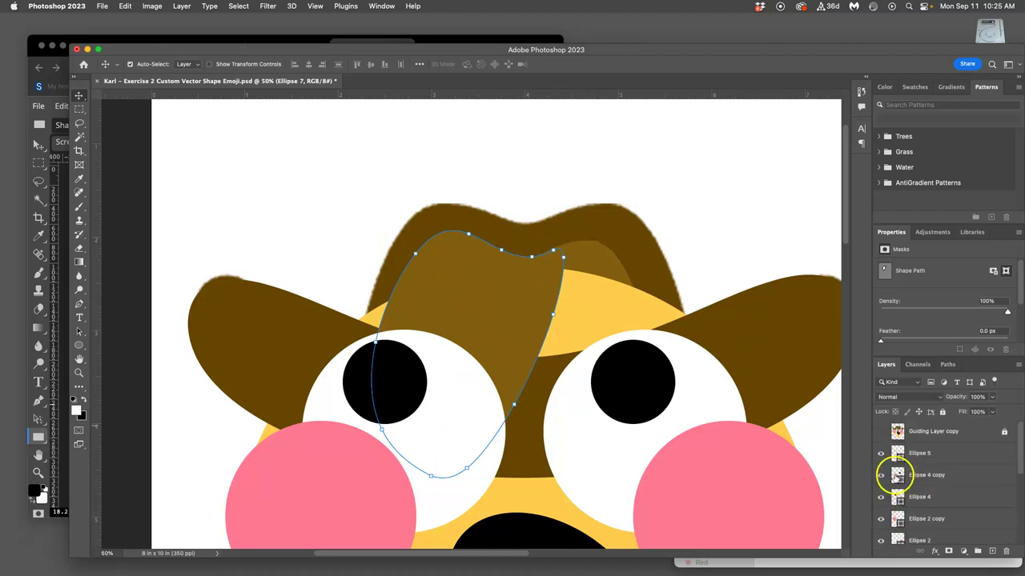
click(881, 433)
scroll(911, 469, down, 3)
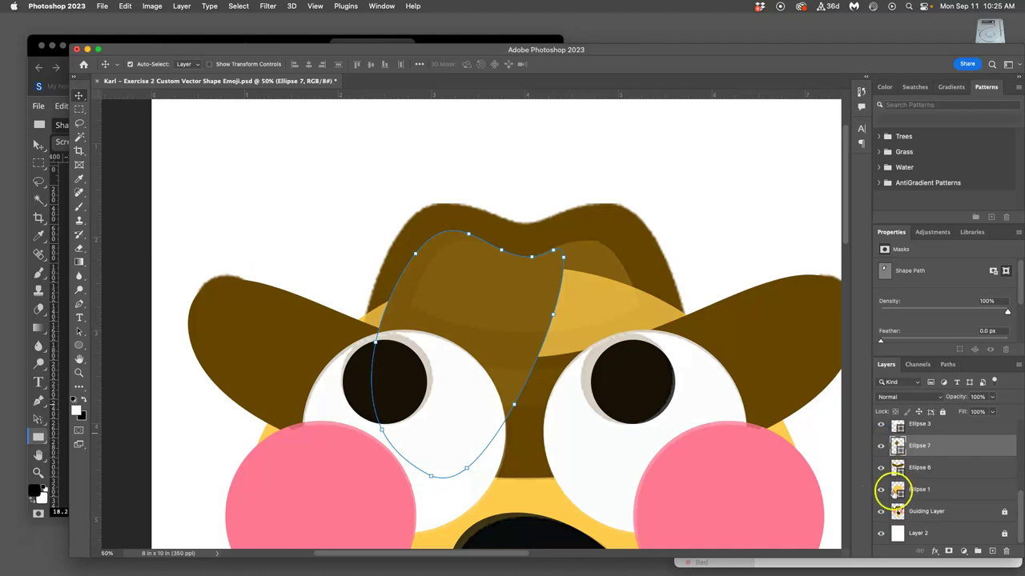
click(881, 513)
scroll(773, 448, down, 2)
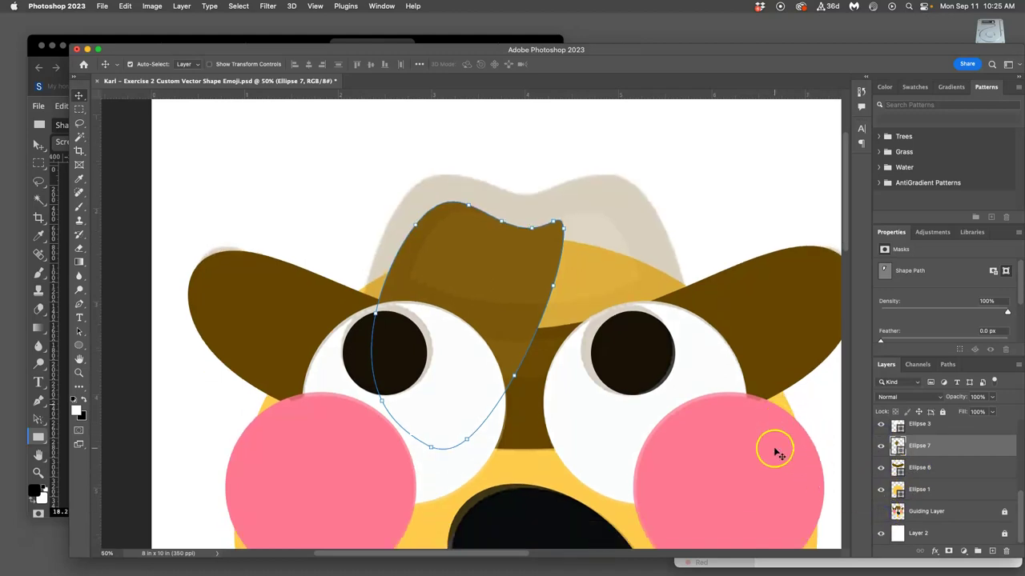
scroll(892, 472, up, 3)
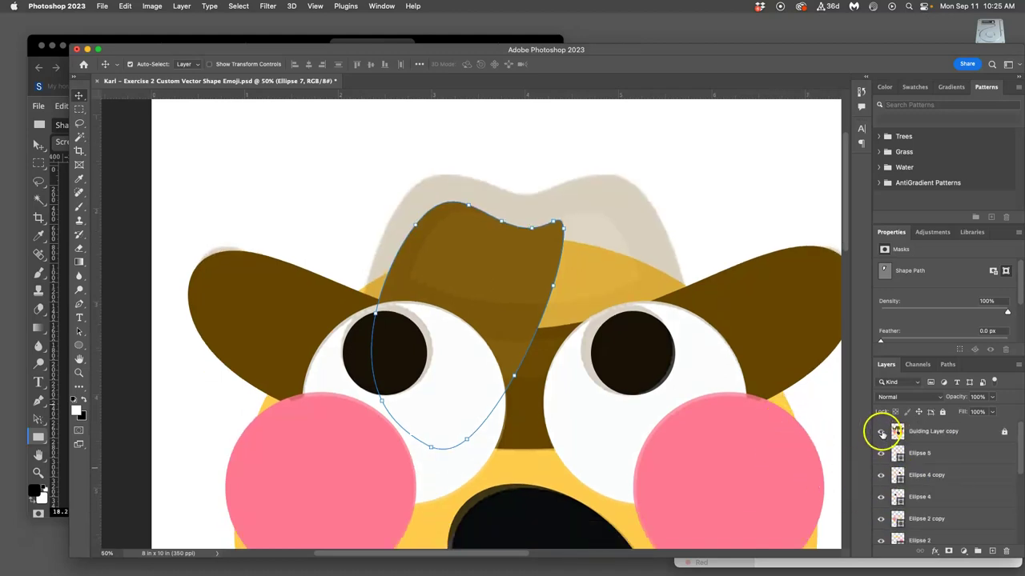
click(882, 432)
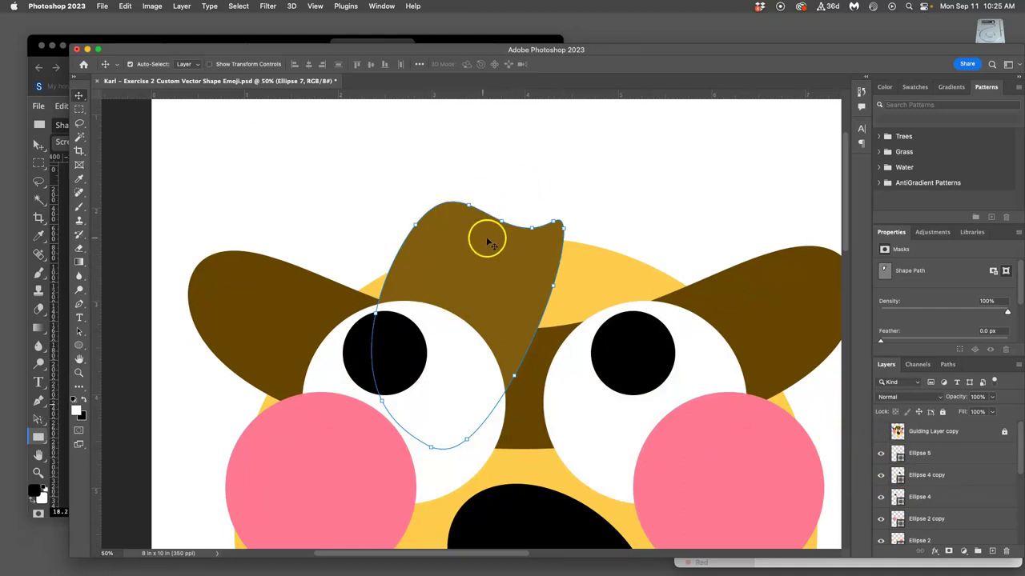
click(881, 431)
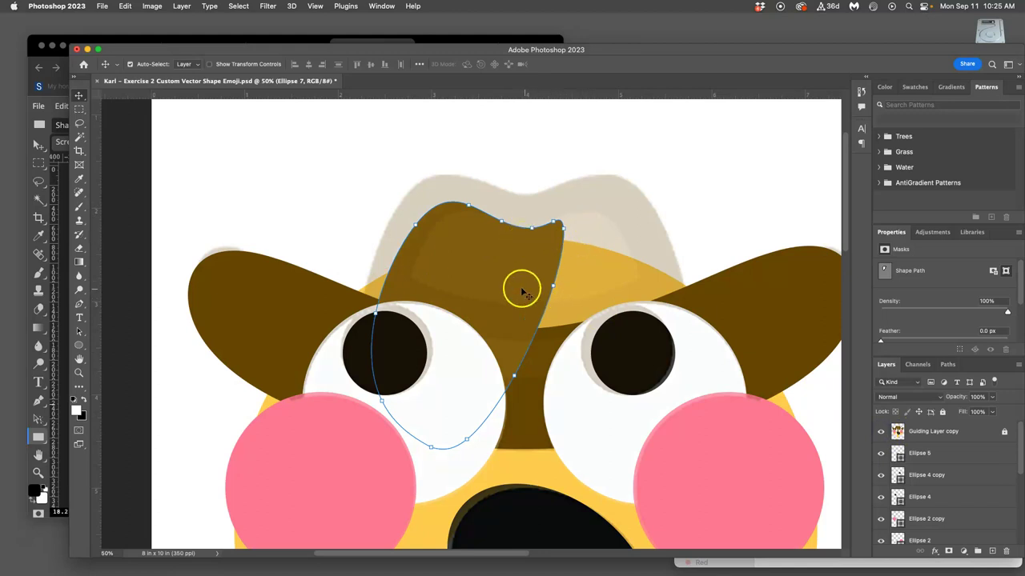
scroll(928, 468, down, 5)
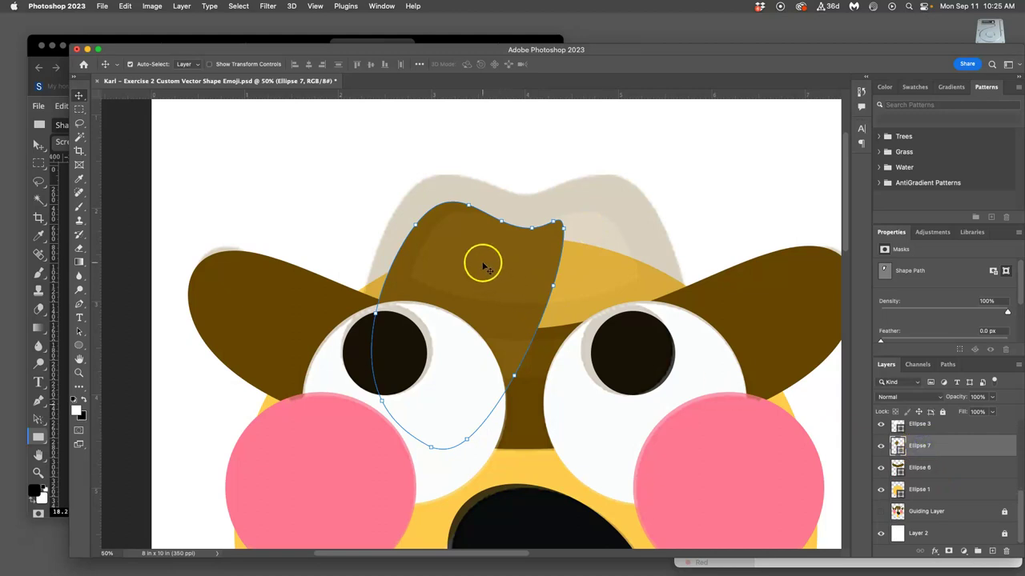
drag(489, 269, 488, 269)
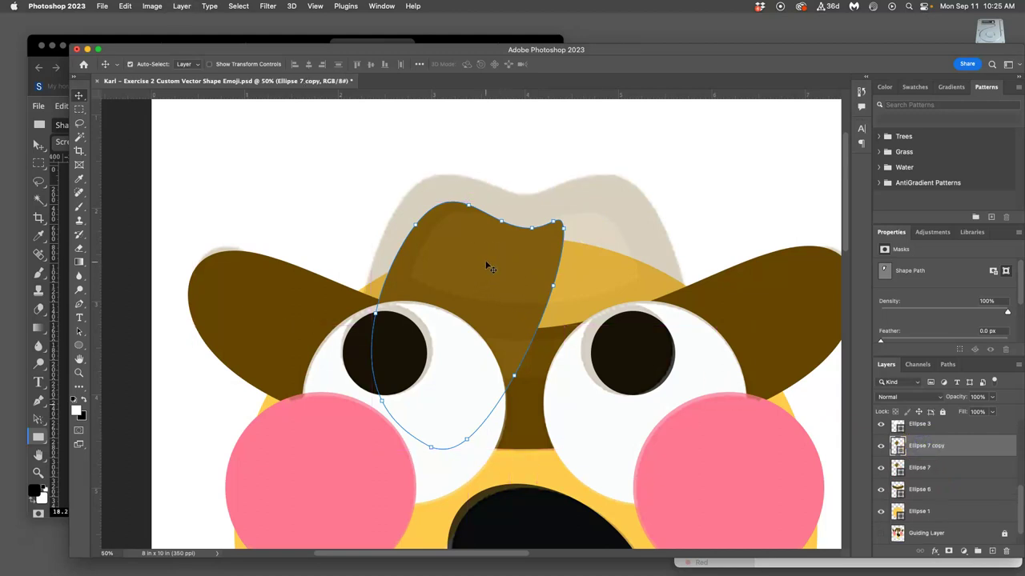
Step: Flip the duplicate crown piece horizontally and move it onto the hat's right side
key(super+t)
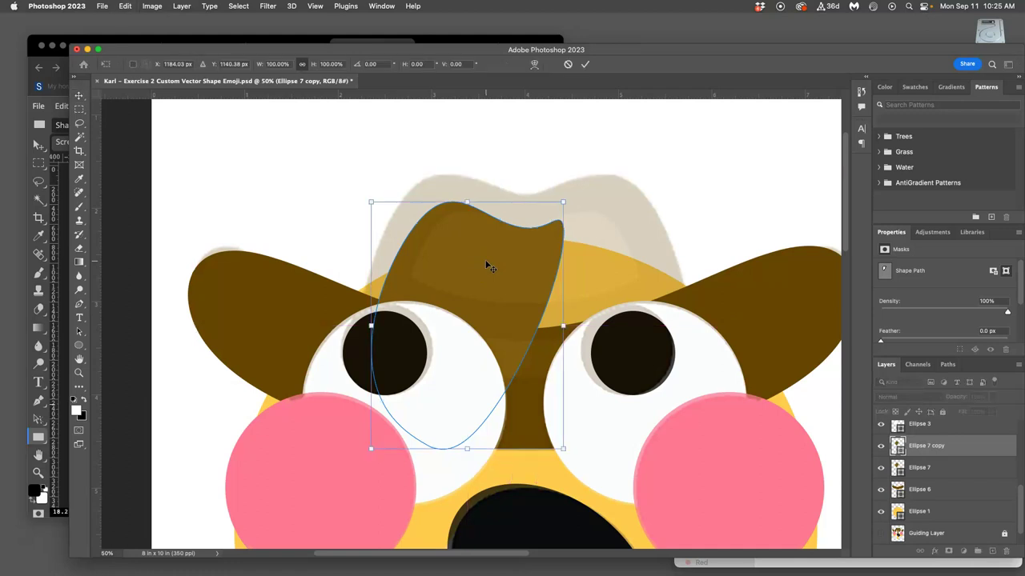
right_click(483, 264)
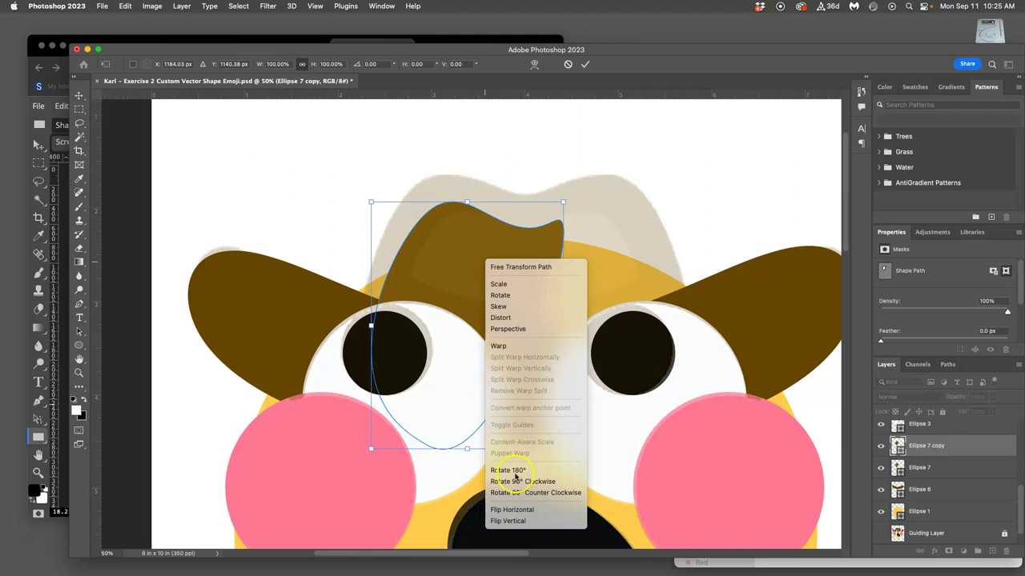
click(518, 512)
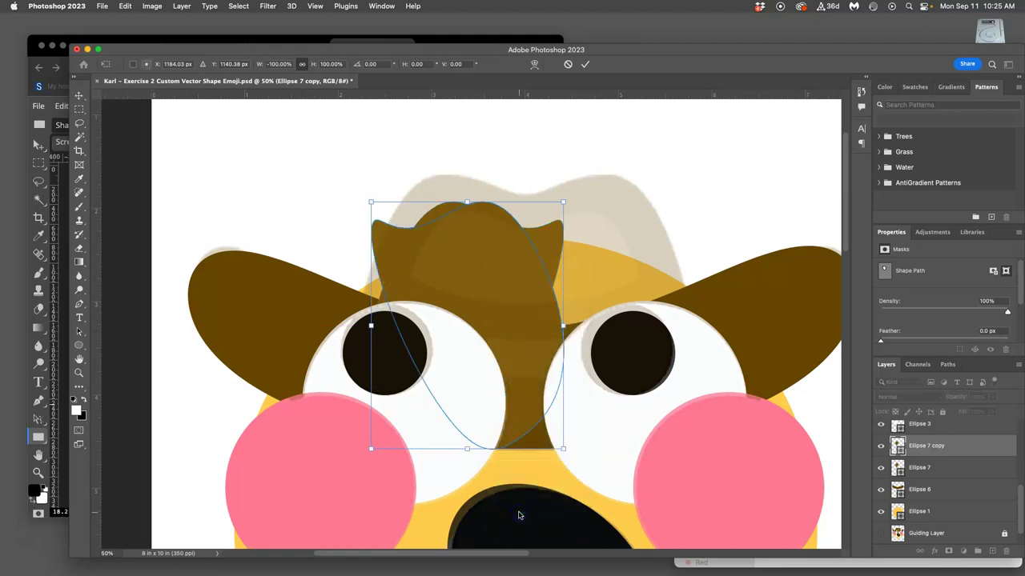
drag(484, 270, 604, 281)
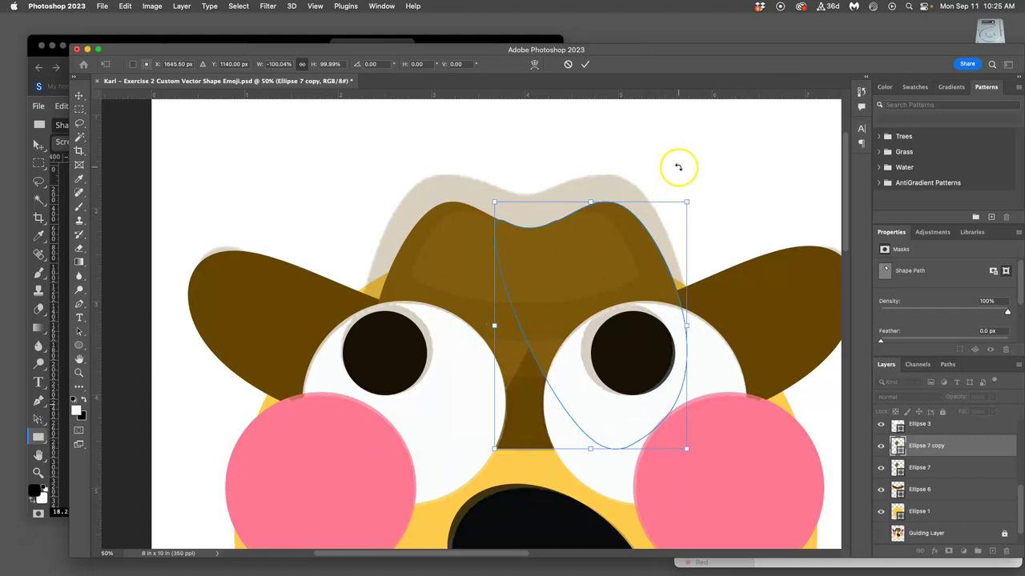
Step: Nudge the mirrored and original crown pieces toward each other, then deselect
click(79, 125)
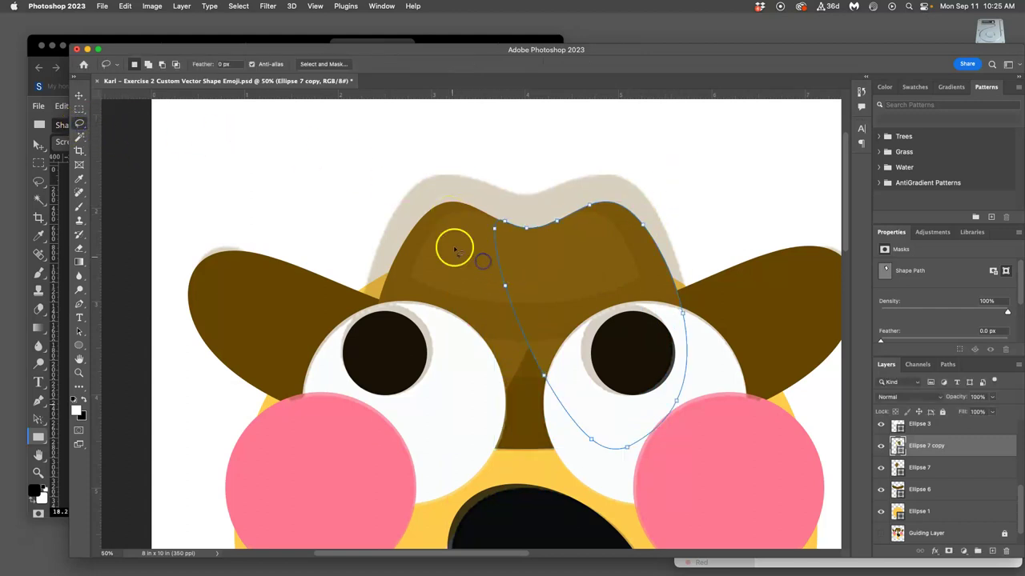
click(927, 445)
click(79, 95)
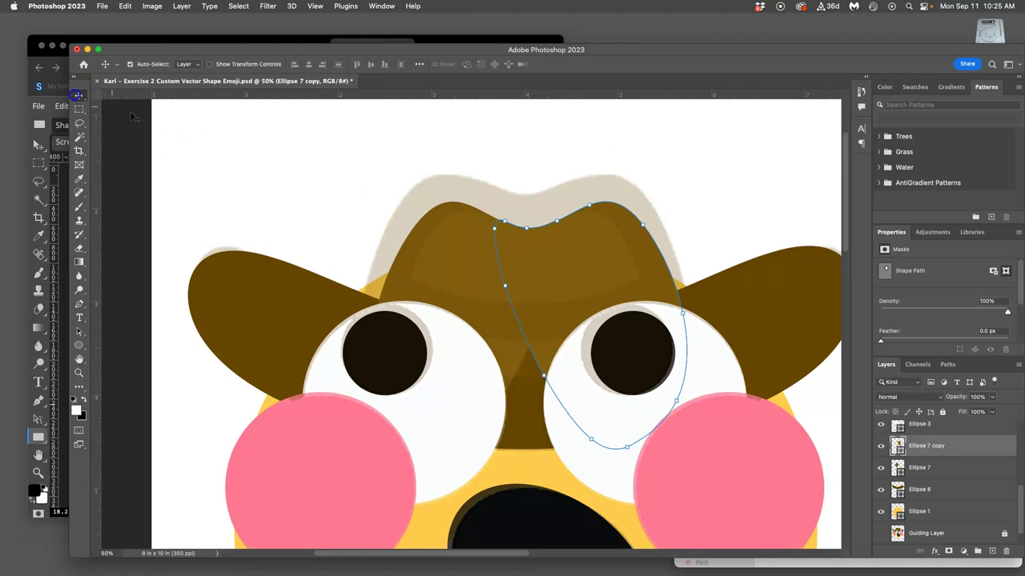
key(Left)
key(Left)
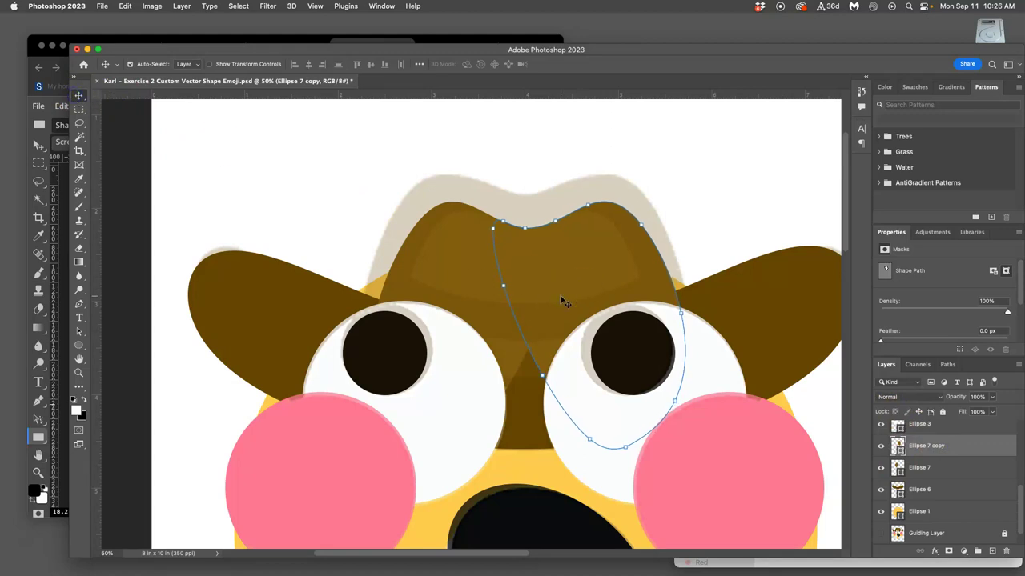
click(475, 277)
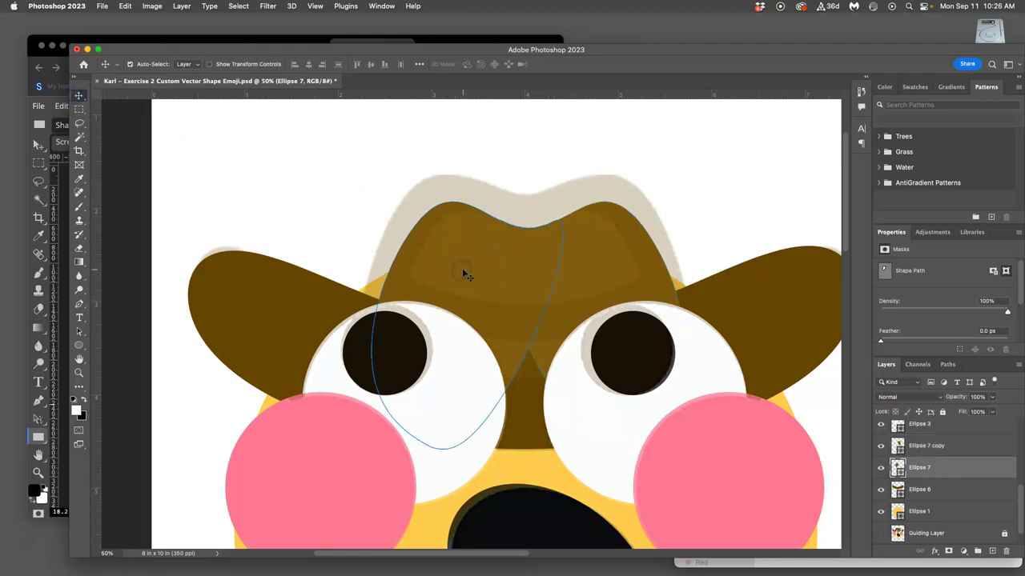
key(Right)
key(Right)
key(Right)
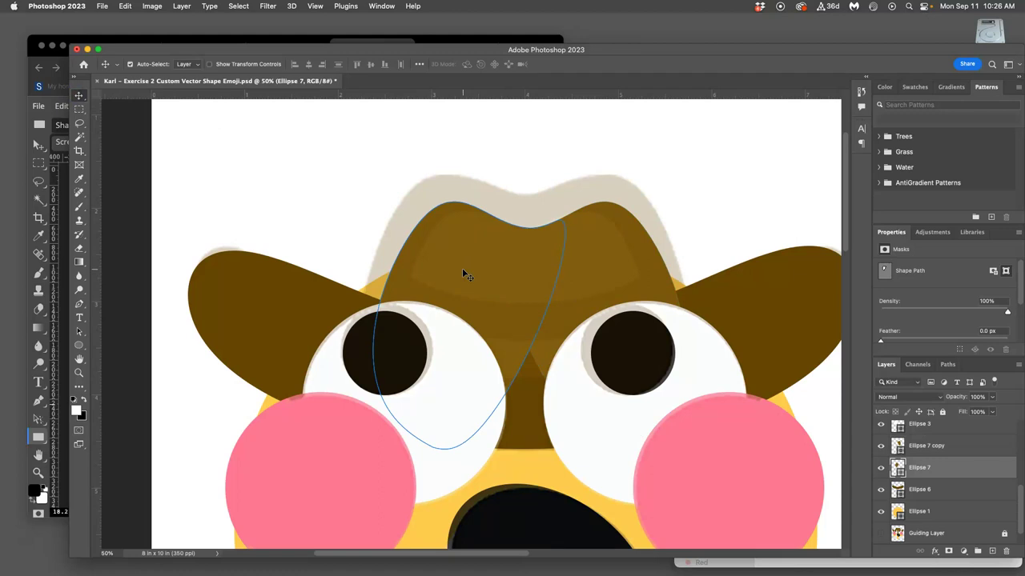
click(712, 141)
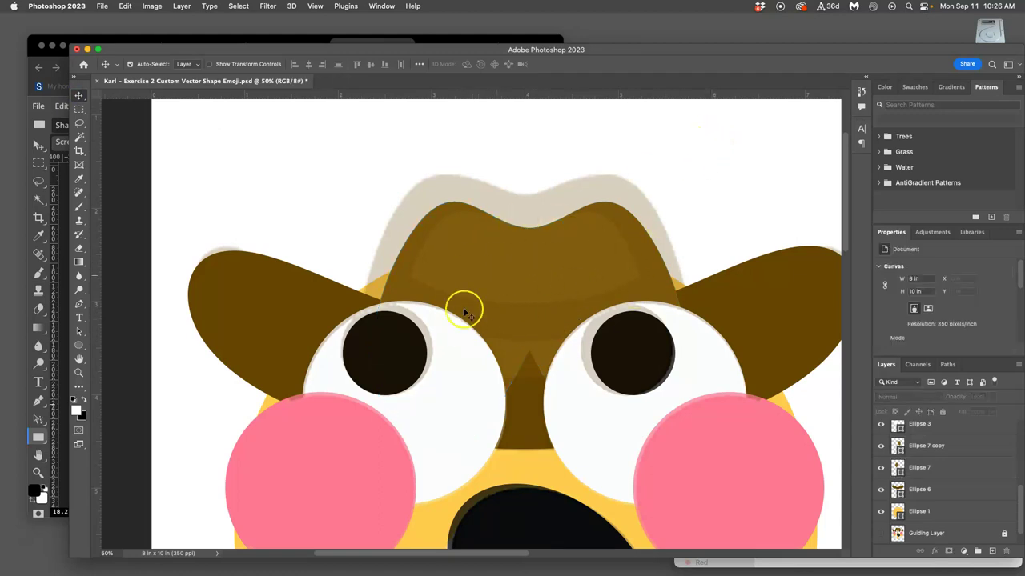
Step: Hide the Guiding Layer copy overlay and zoom out to see the whole emoji
scroll(933, 462, up, 5)
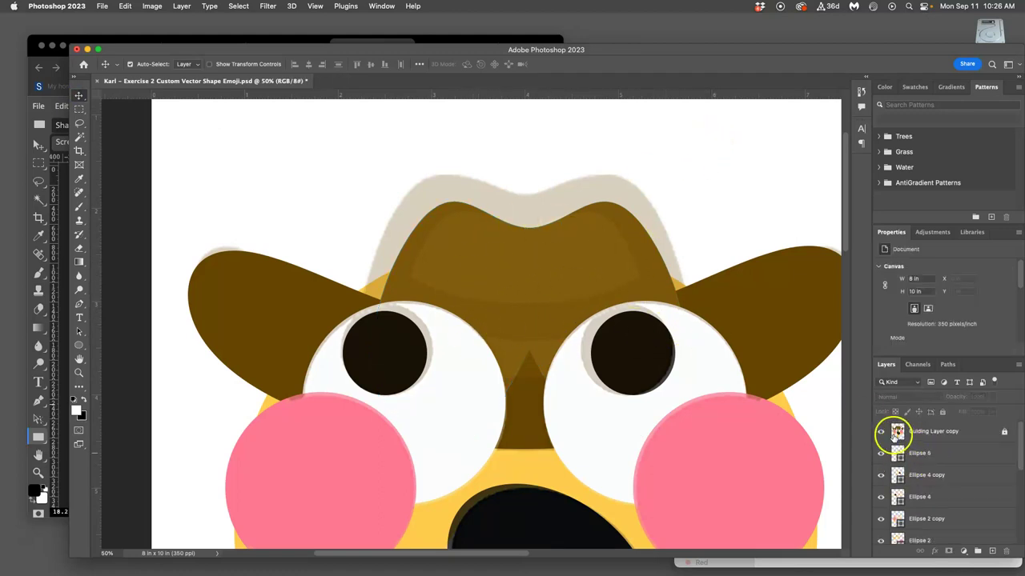
click(881, 430)
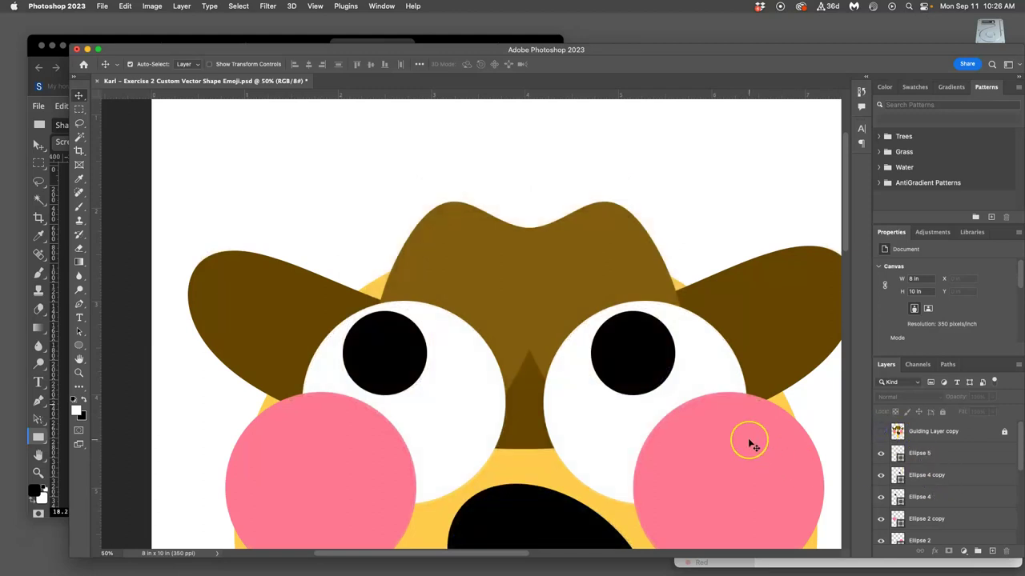
key(super+minus)
key(super+minus)
Step: Duplicate Ellipse 7 and Ellipse 7 copy together and place the copies below Ellipse 6
scroll(727, 425, down, 1)
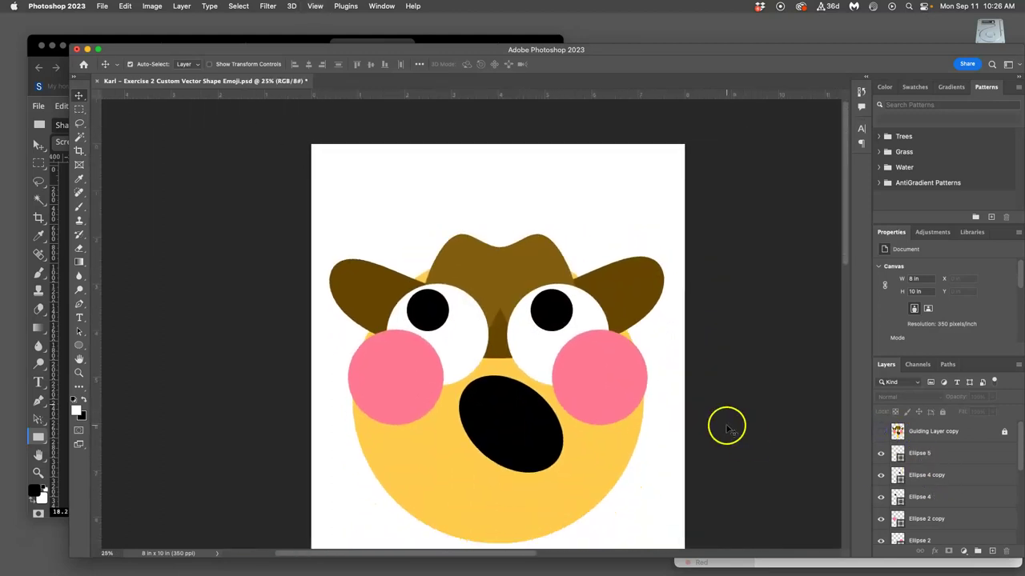
scroll(921, 465, down, 5)
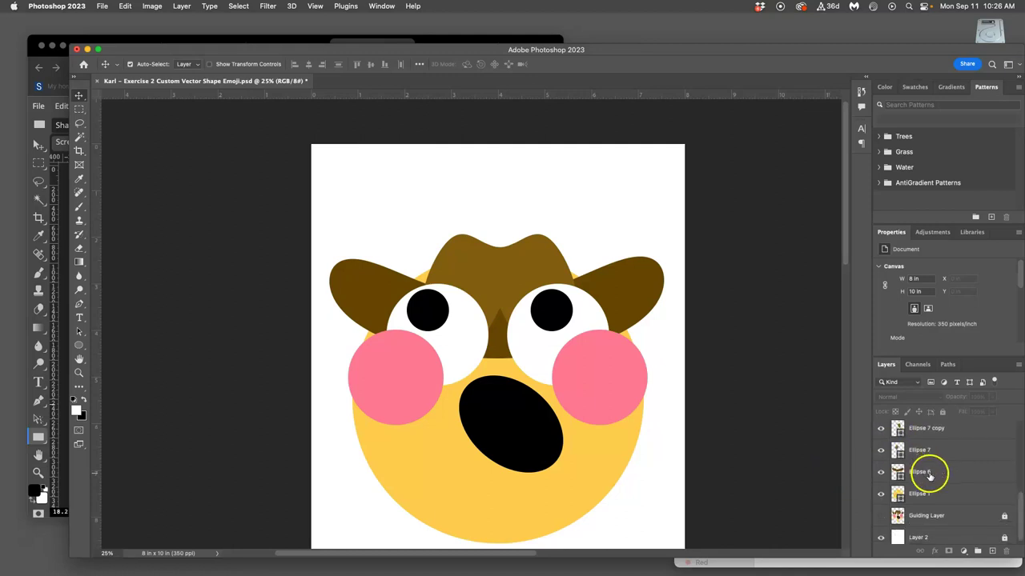
click(925, 451)
scroll(942, 432, up, 1)
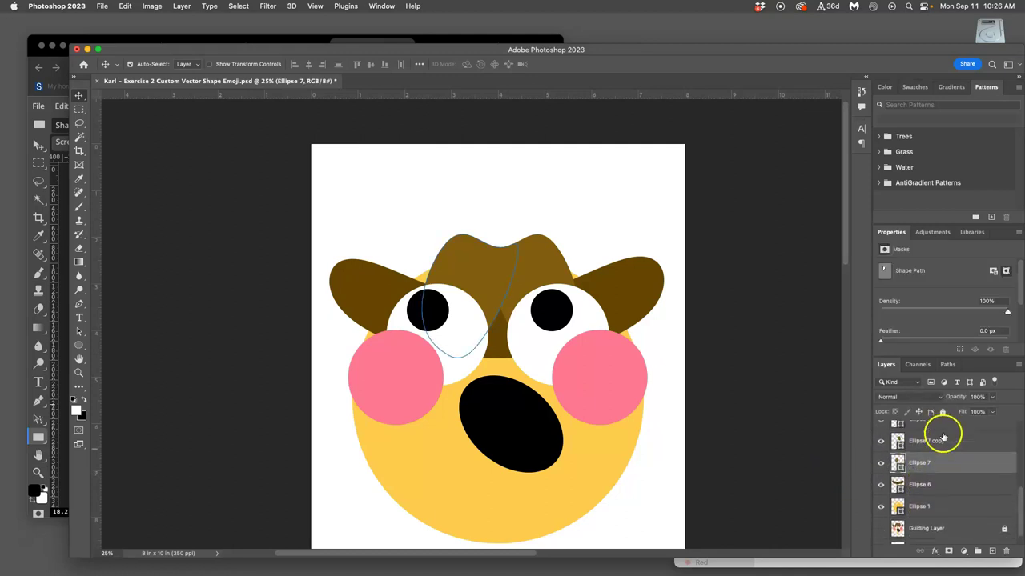
shift+click(942, 441)
drag(941, 441, 941, 484)
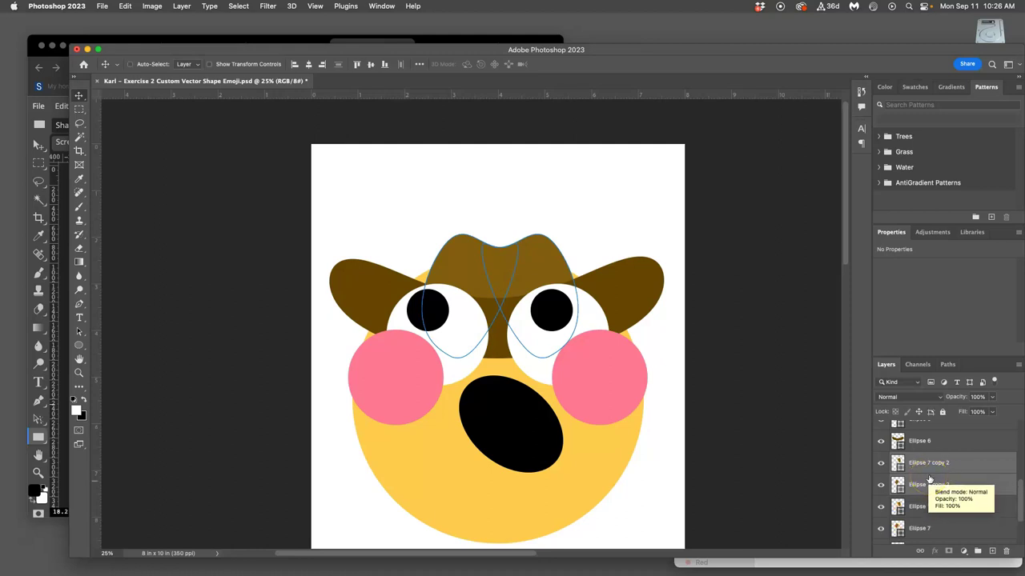
Step: Scale both Ellipse 7 copy 2 crown duplicates up to about 119%
shift+click(928, 479)
key(super+t)
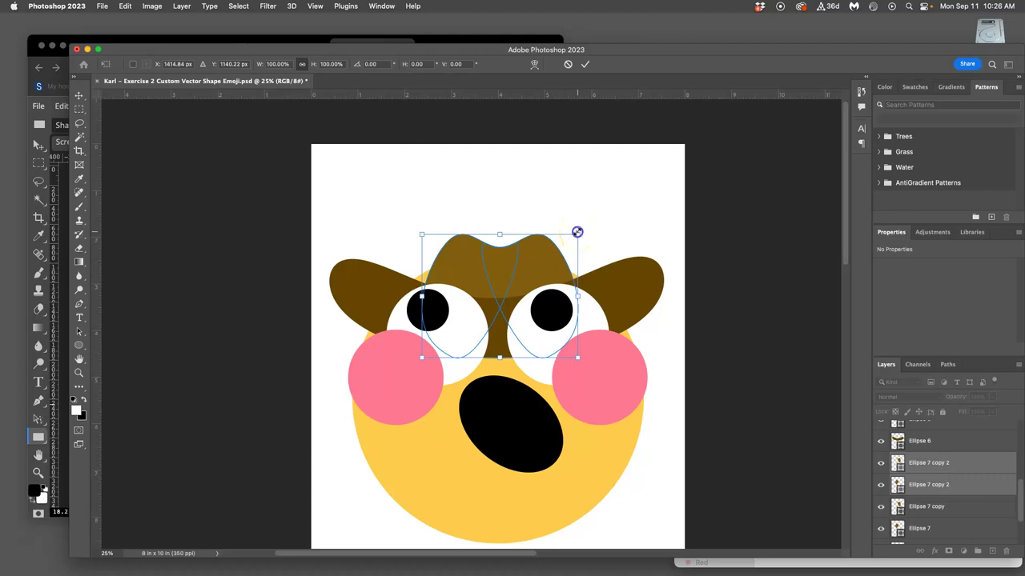
drag(578, 232, 592, 221)
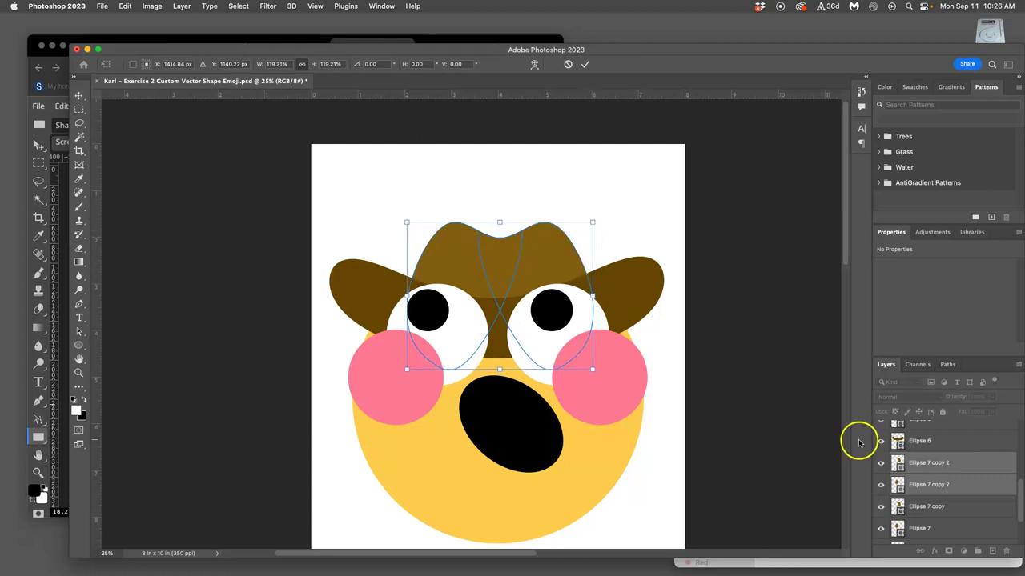
click(896, 463)
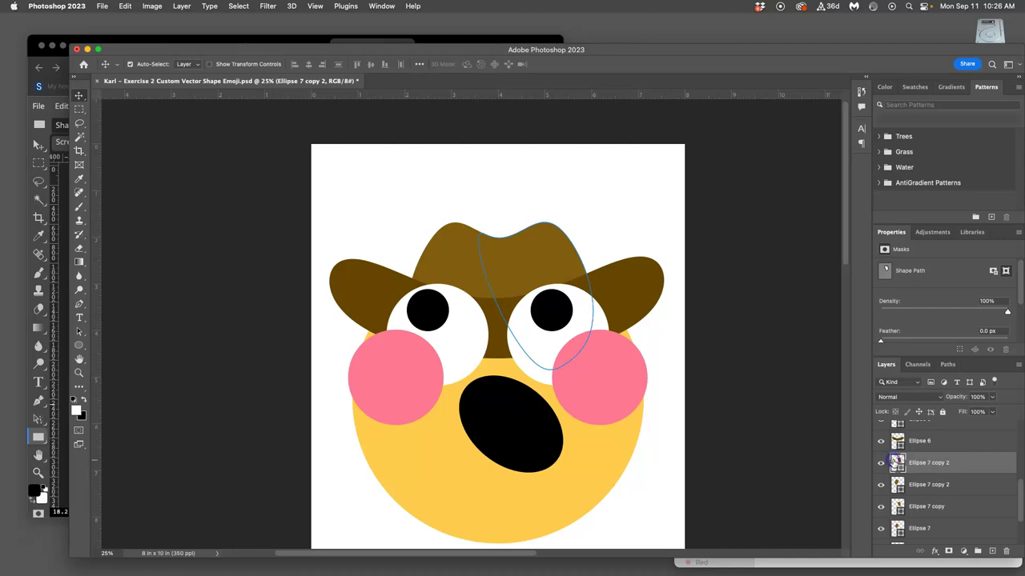
Step: Fill both crown duplicates with the darker brown sampled from the hat brim
click(904, 484)
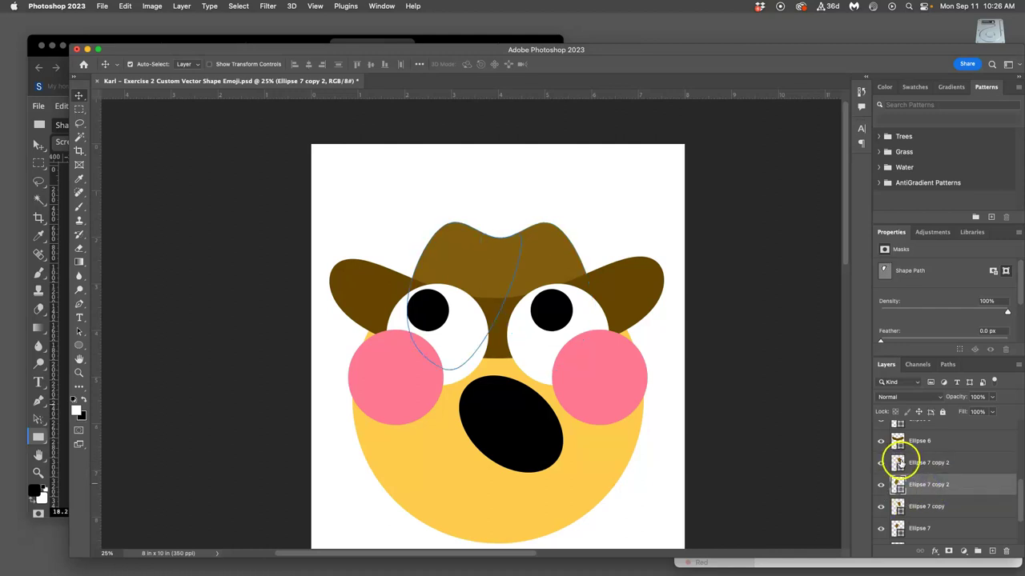
double_click(898, 462)
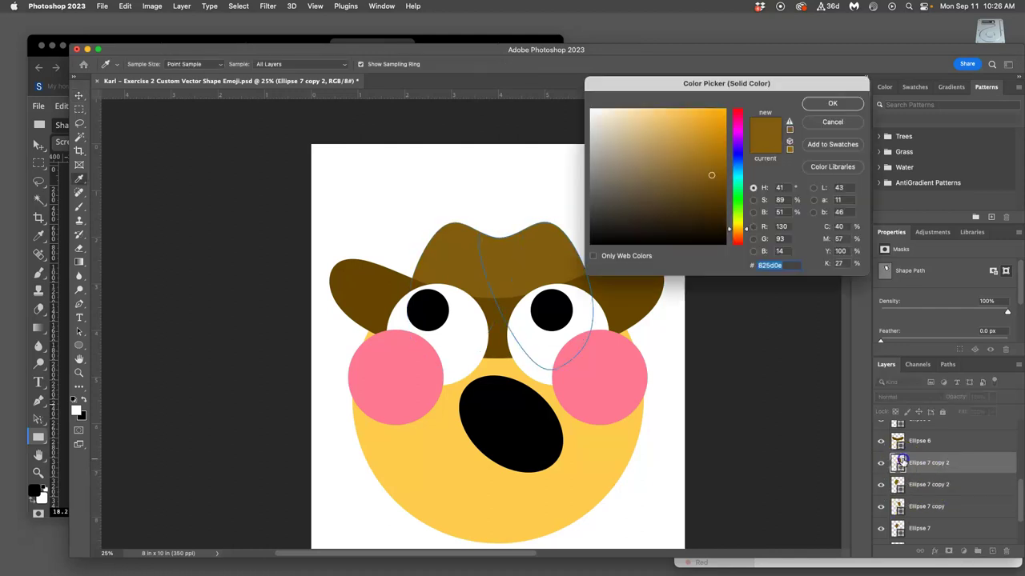
click(628, 289)
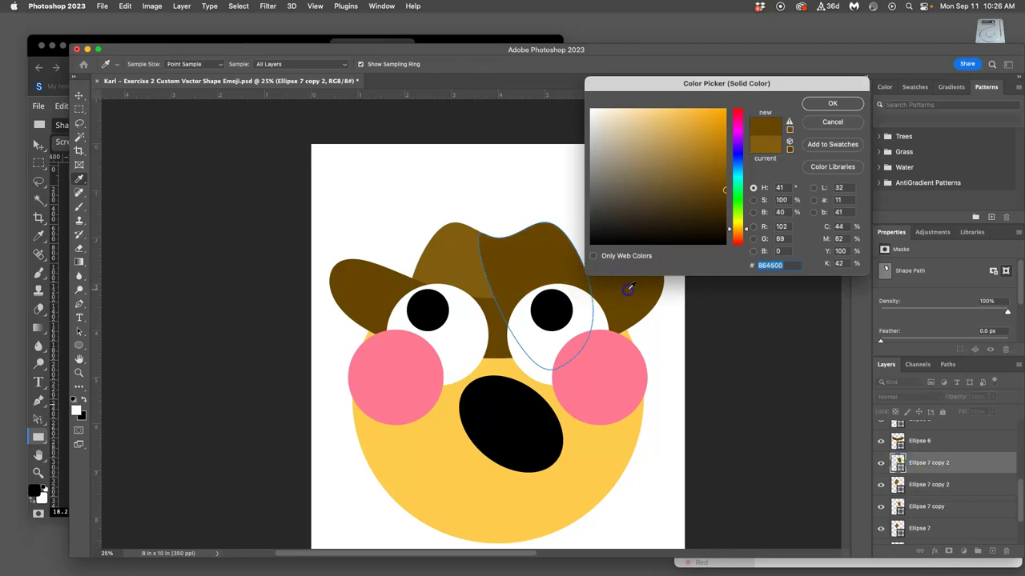
click(830, 104)
click(900, 483)
double_click(898, 484)
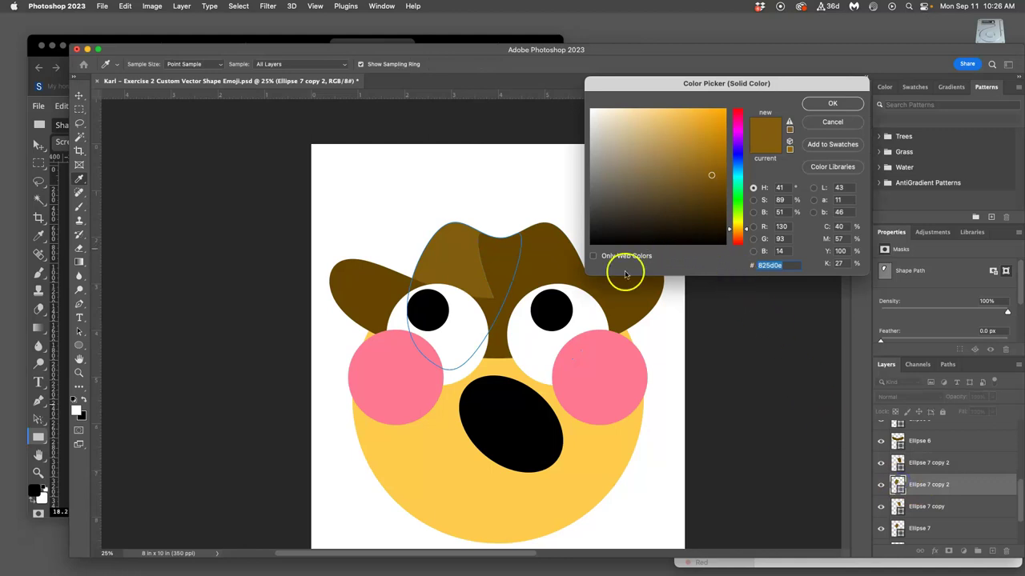
click(622, 295)
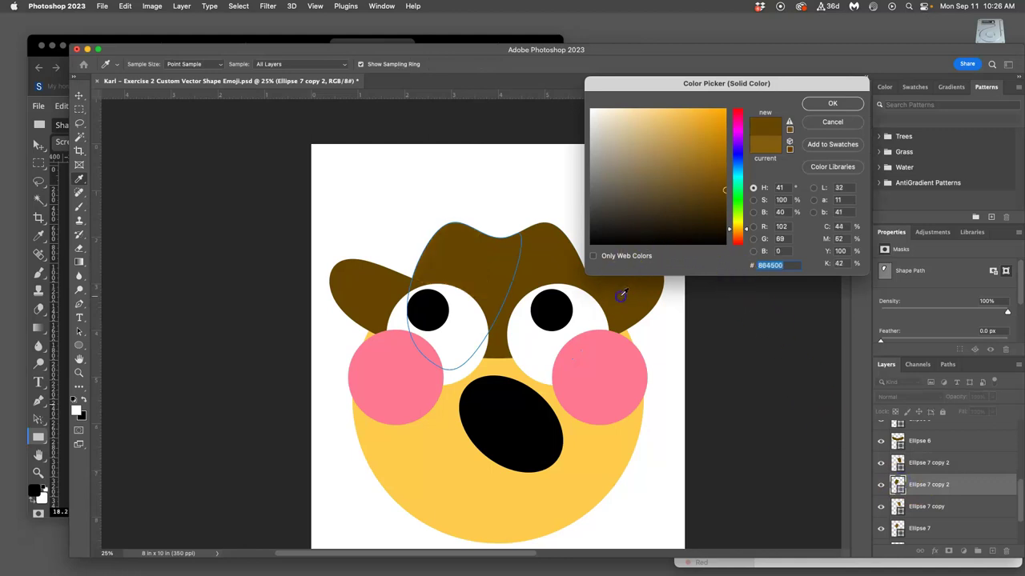
click(832, 104)
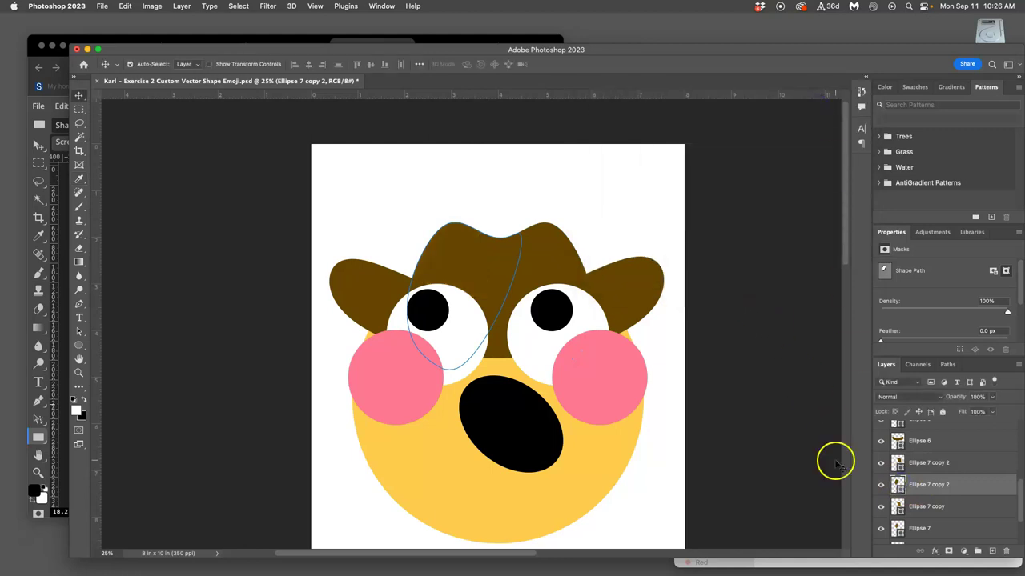
Step: Move both dark Ellipse 7 copy 2 layers below Ellipse 7 in the layer stack
shift+click(920, 464)
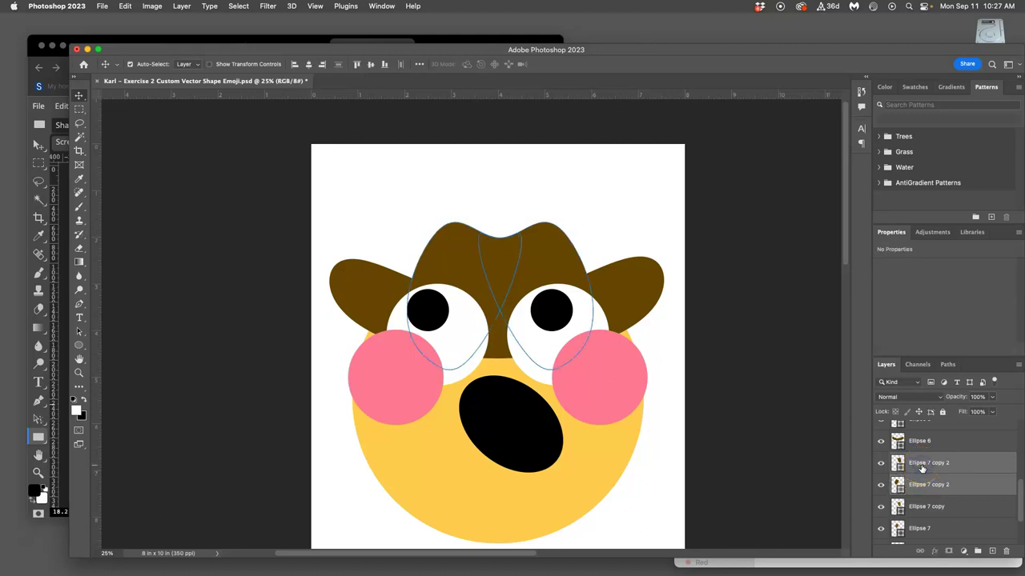
mouse_move(926, 472)
mouse_down()
mouse_move(922, 531)
mouse_move(913, 524)
mouse_up()
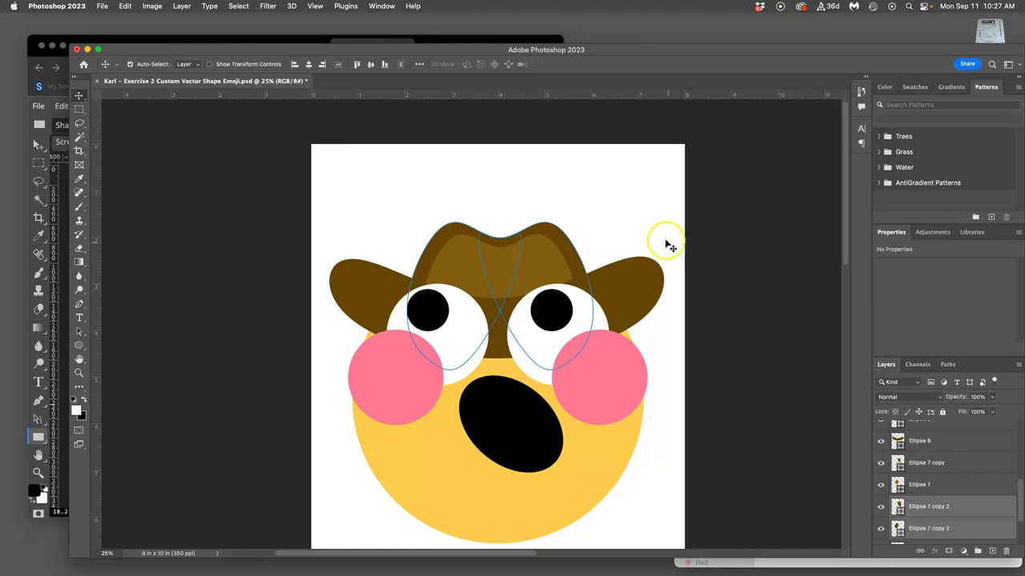
click(77, 123)
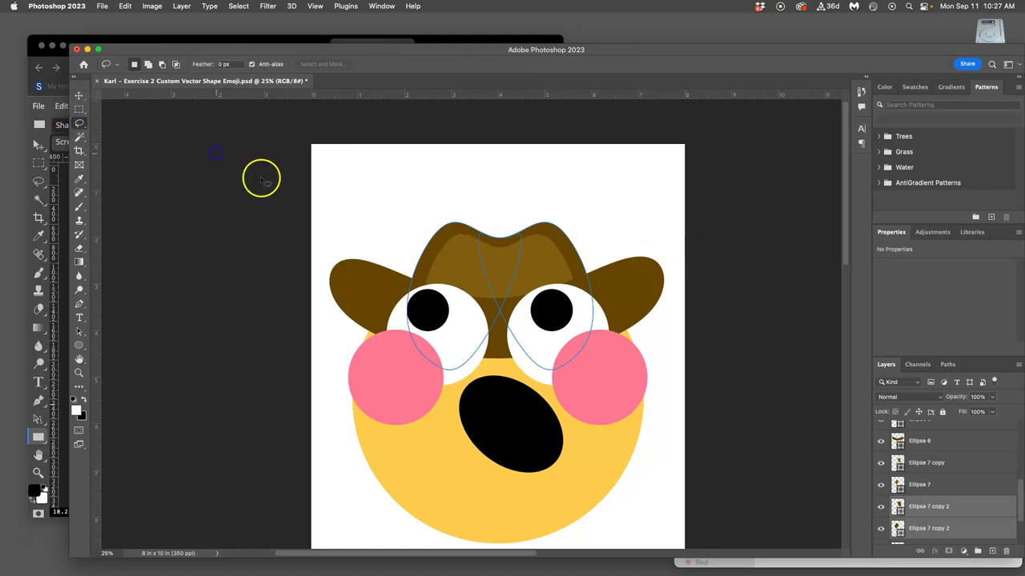
click(358, 231)
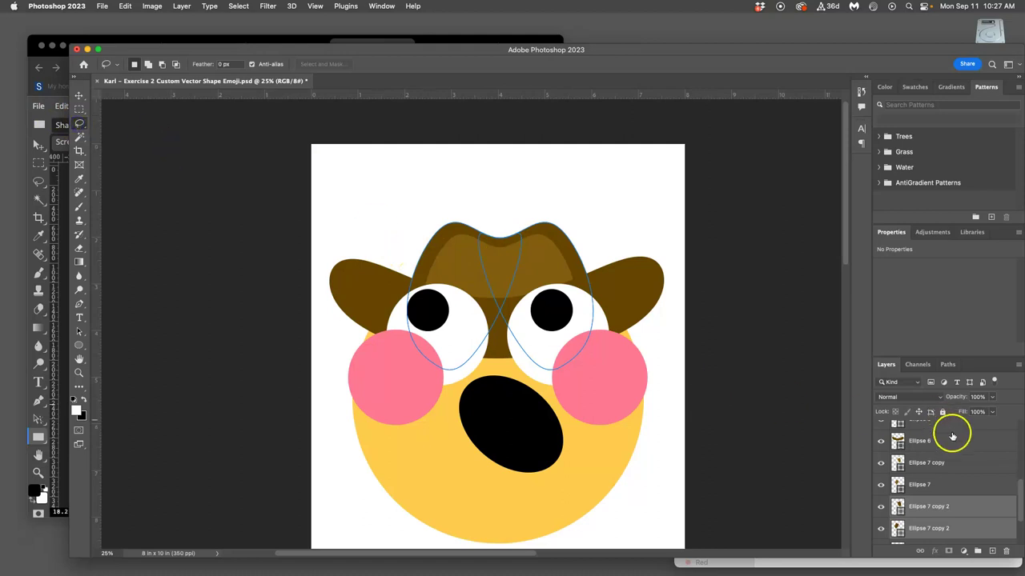
scroll(950, 427, up, 1)
click(951, 431)
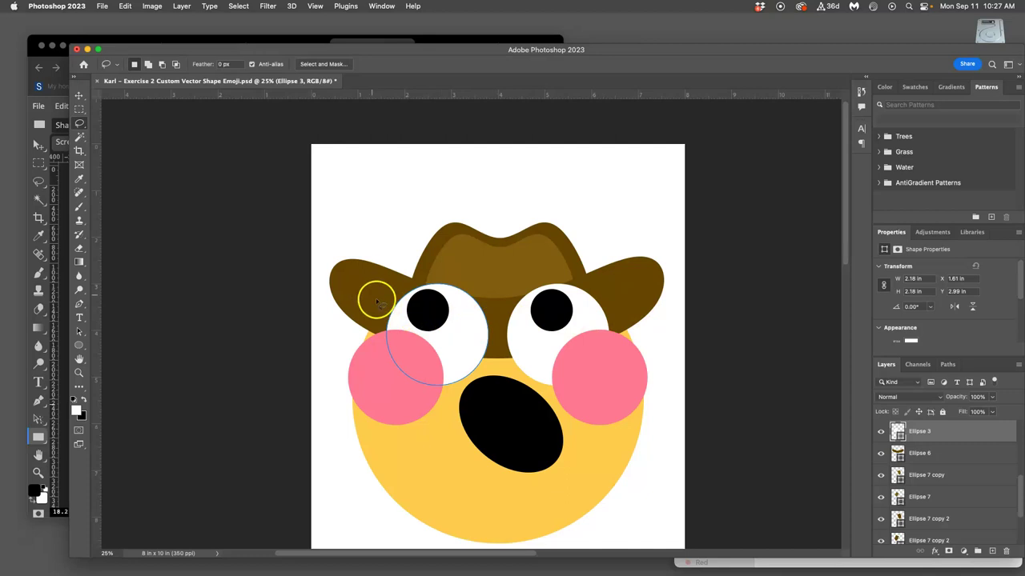
Step: Check the brim and crown layers, then shift one dark crown copy to the left
click(80, 95)
click(633, 291)
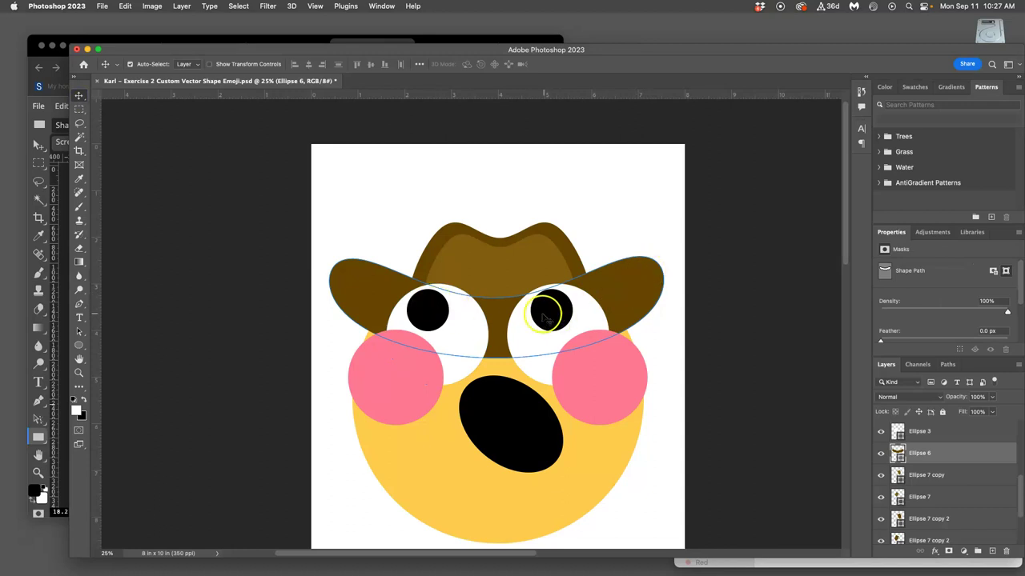
click(450, 255)
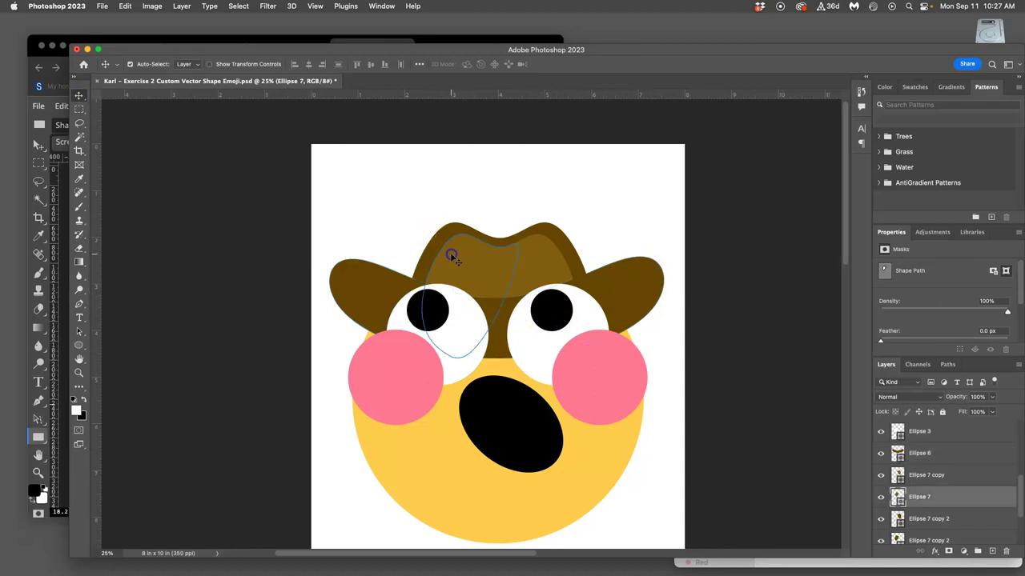
click(546, 258)
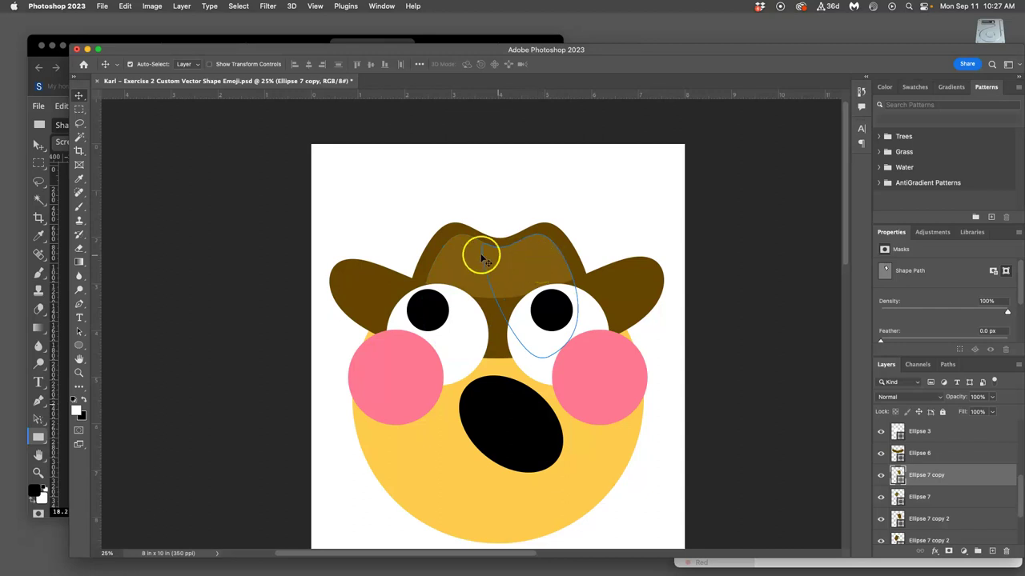
click(544, 230)
drag(543, 230, 462, 235)
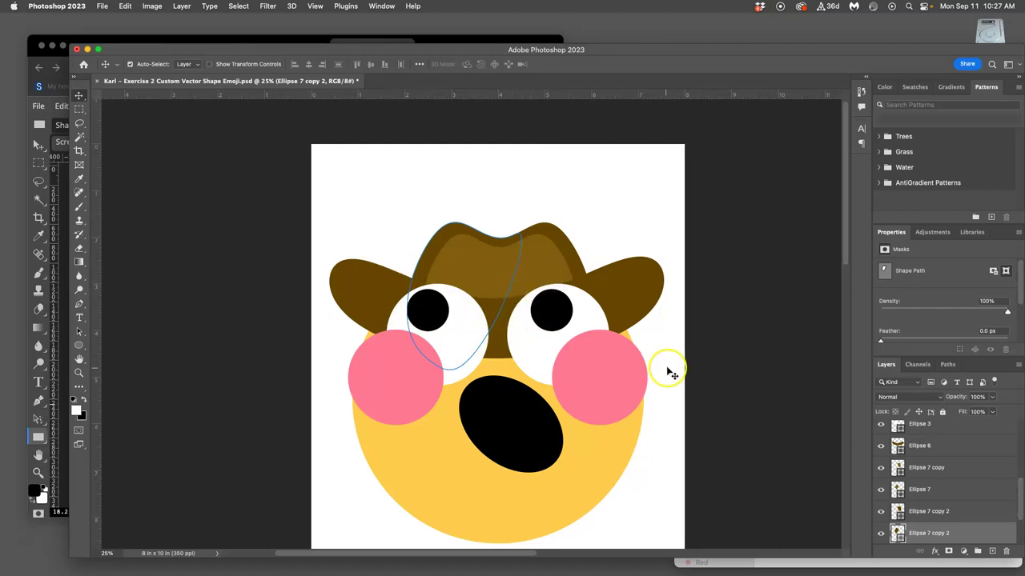
scroll(949, 457, up, 5)
Step: Draw Rectangle 1, a wide thin brown bar of 1128 × 158 px, across the hat's top
click(881, 432)
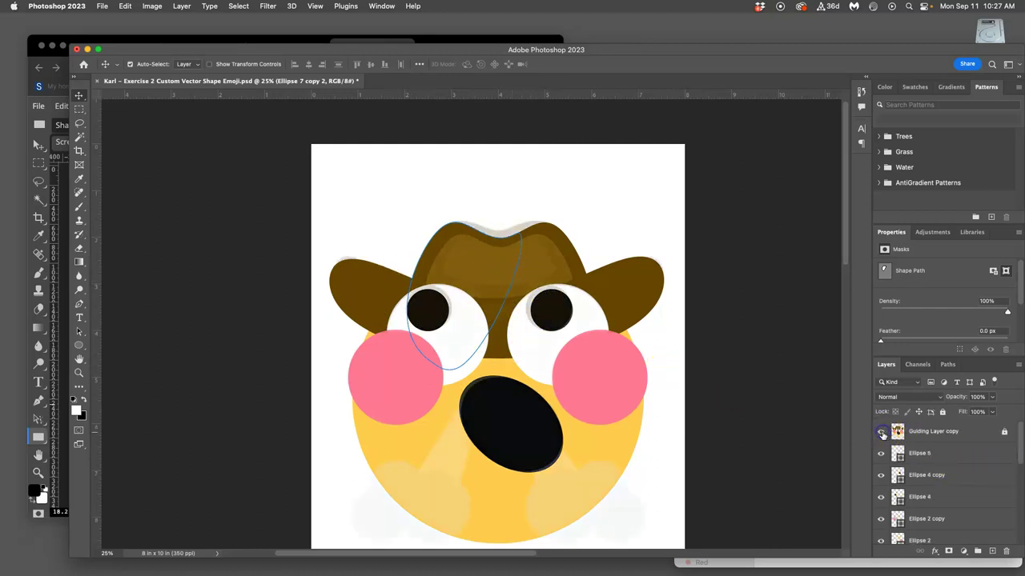
click(882, 432)
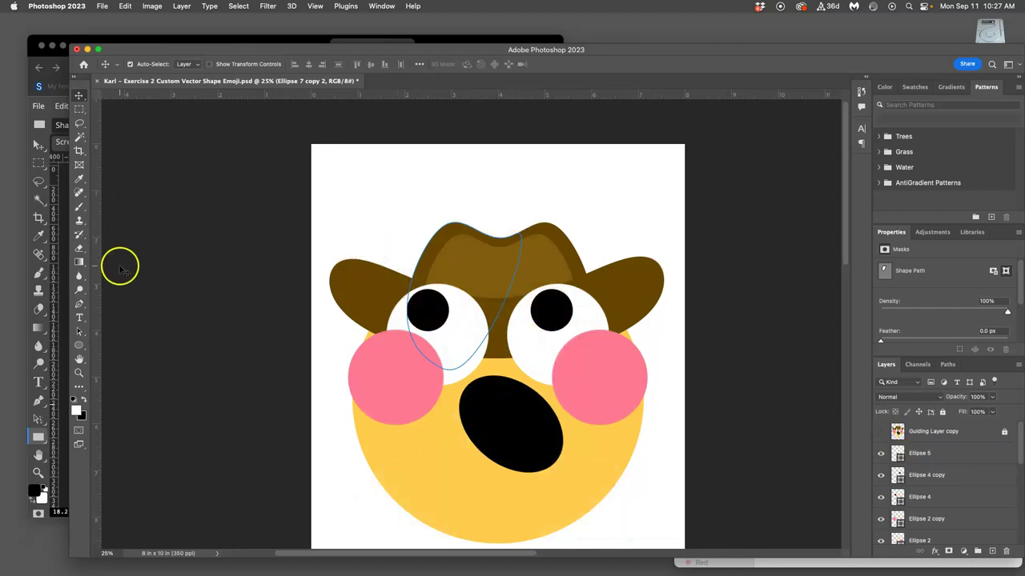
click(80, 346)
right_click(80, 346)
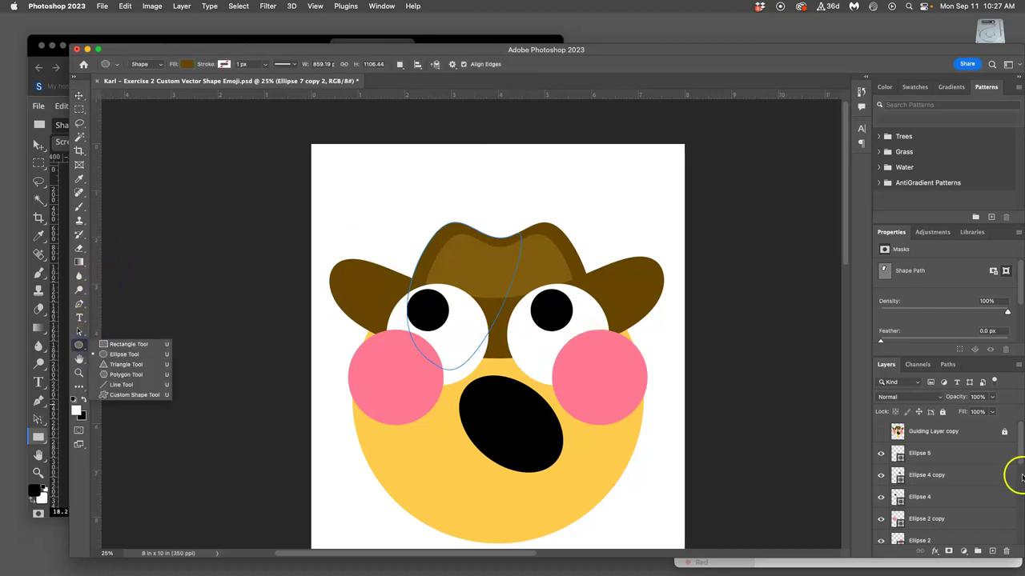
scroll(946, 487, down, 5)
scroll(946, 490, up, 3)
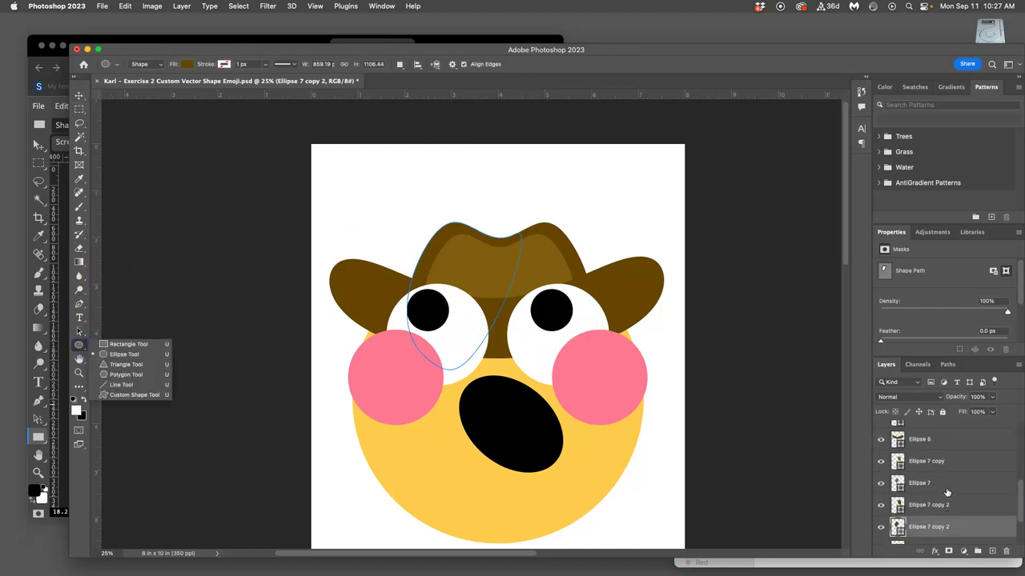
drag(938, 482, 933, 462)
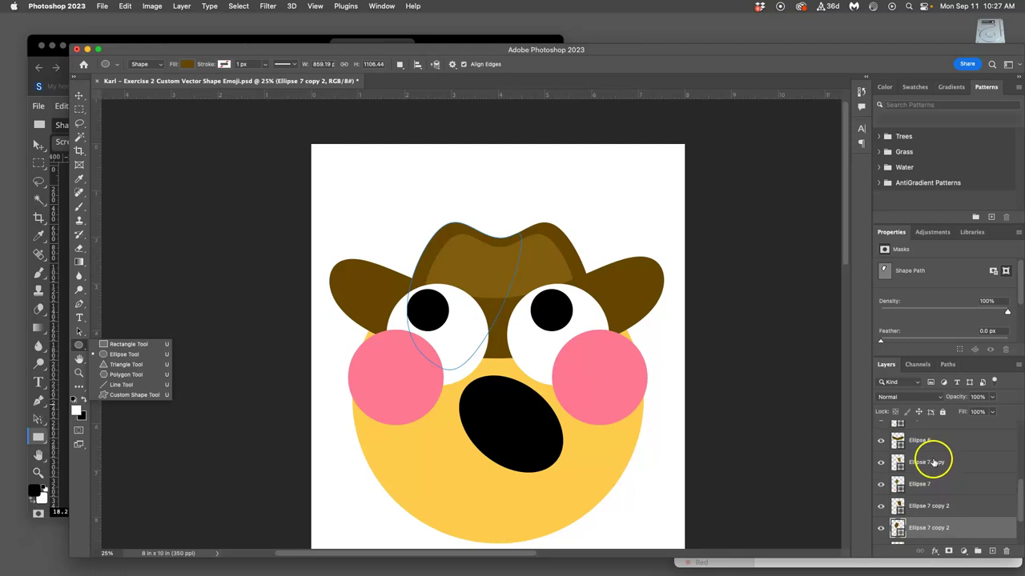
click(933, 462)
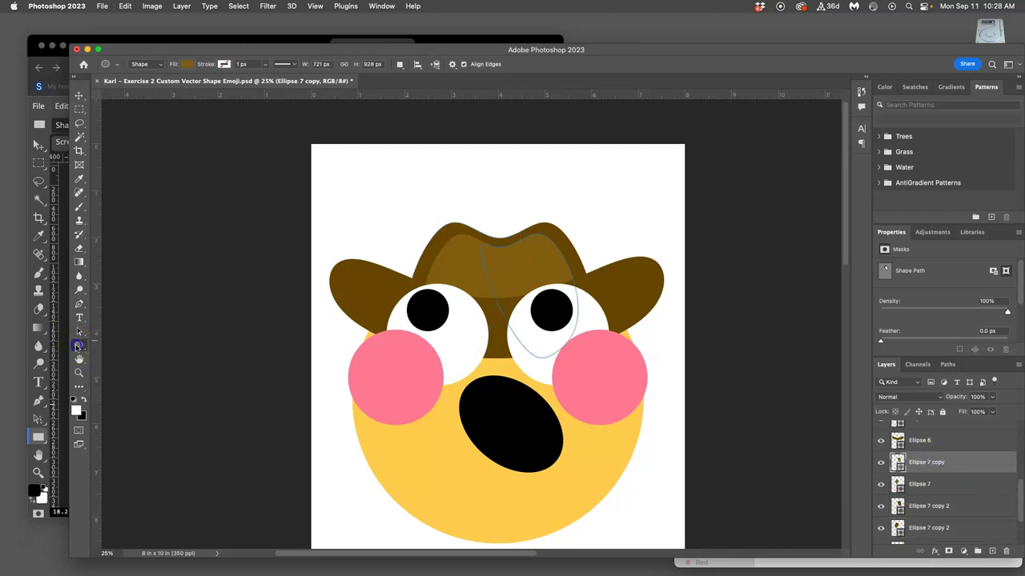
right_click(76, 347)
click(120, 345)
drag(411, 254, 571, 235)
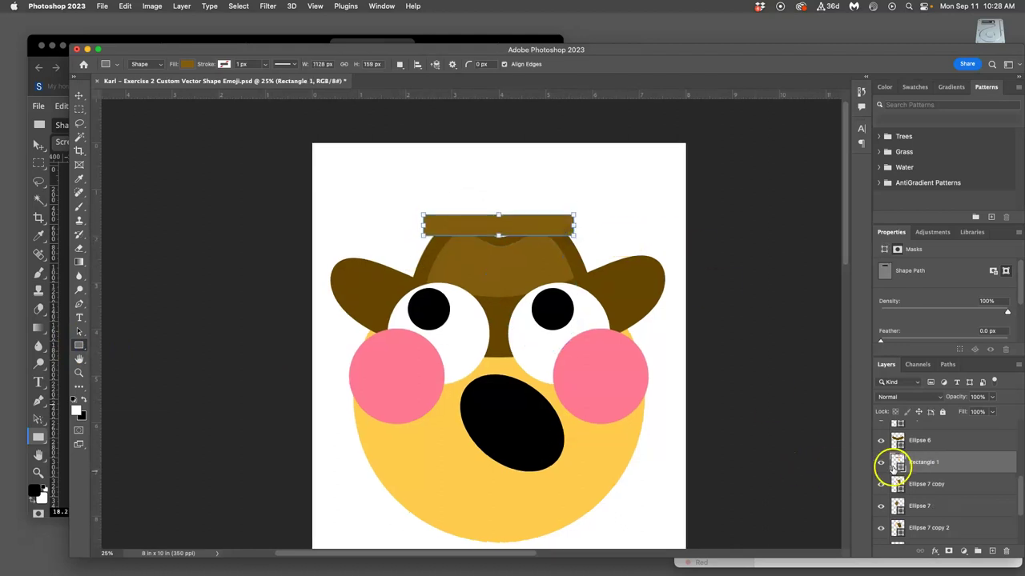
Step: Give Rectangle 1 a darker brown fill and move it down onto the hat crown
click(896, 463)
double_click(896, 462)
click(724, 190)
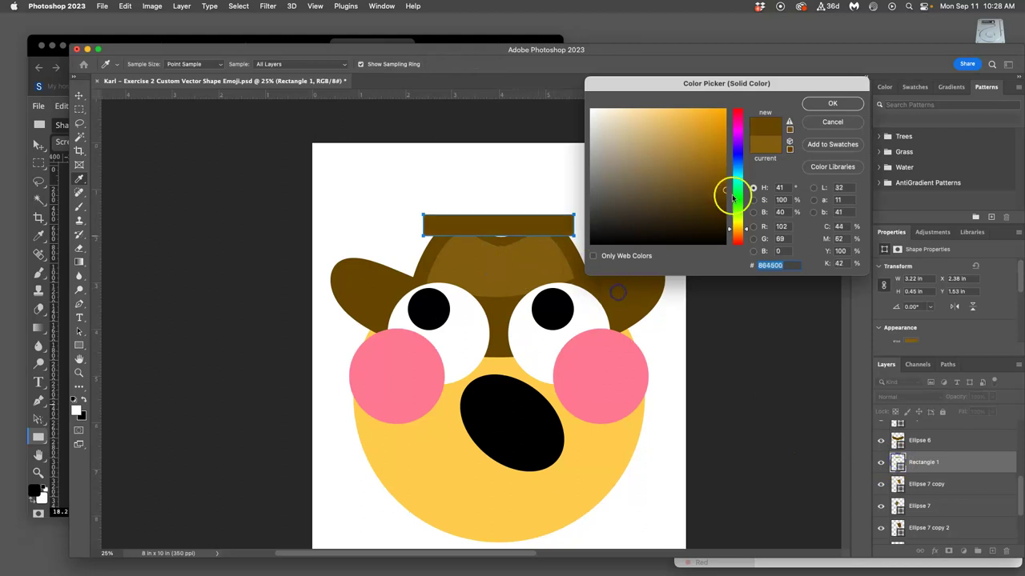
click(833, 105)
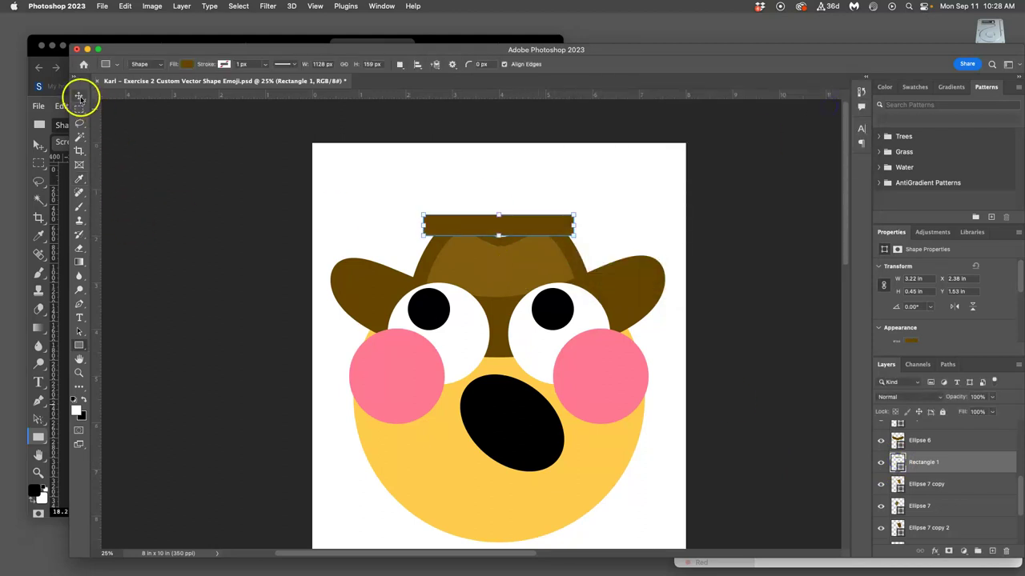
click(79, 96)
drag(494, 222, 493, 264)
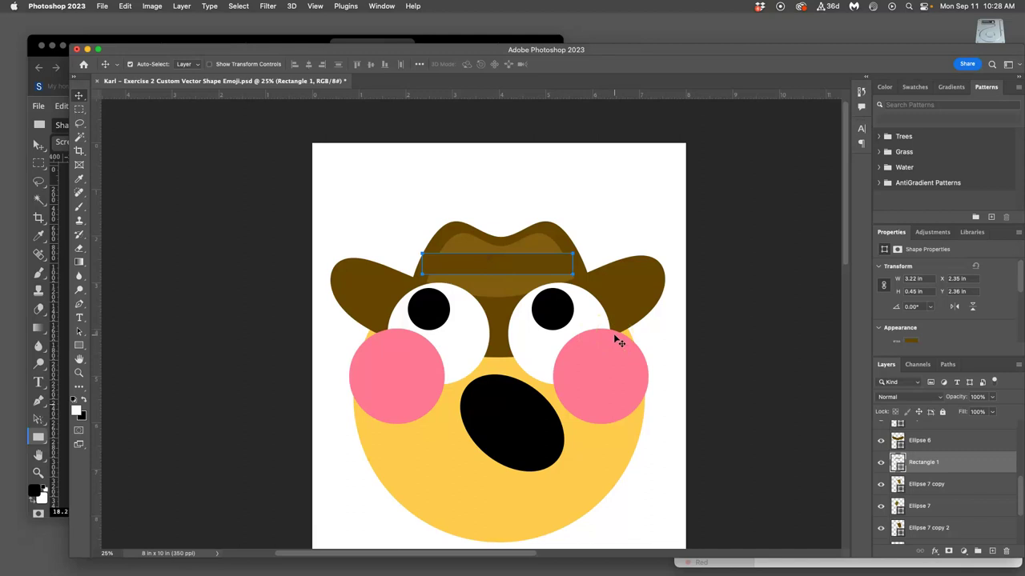
Step: Warp the rectangle into a band with a downward-curving bottom, raised lower corners and bent top
key(super+t)
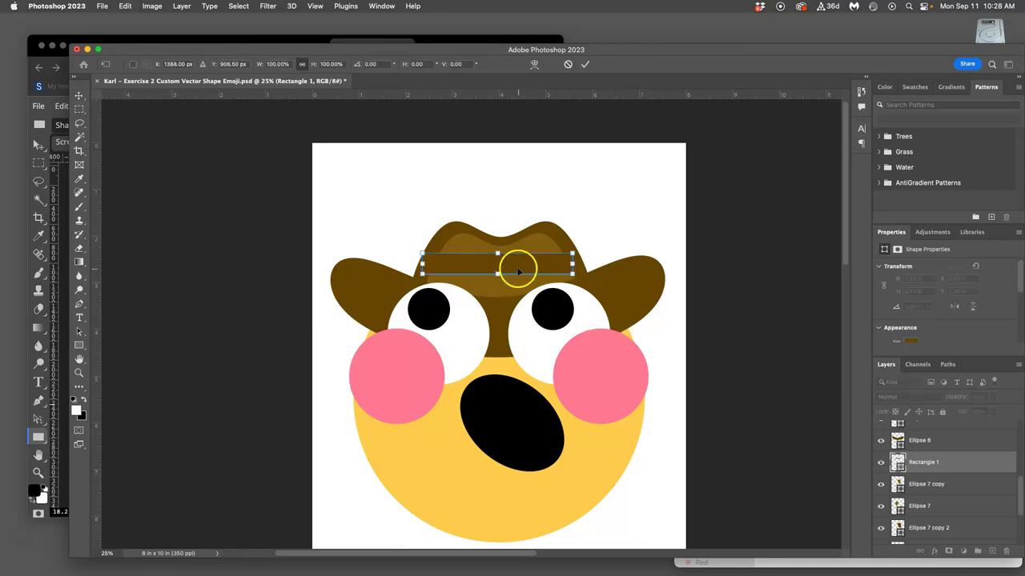
right_click(517, 268)
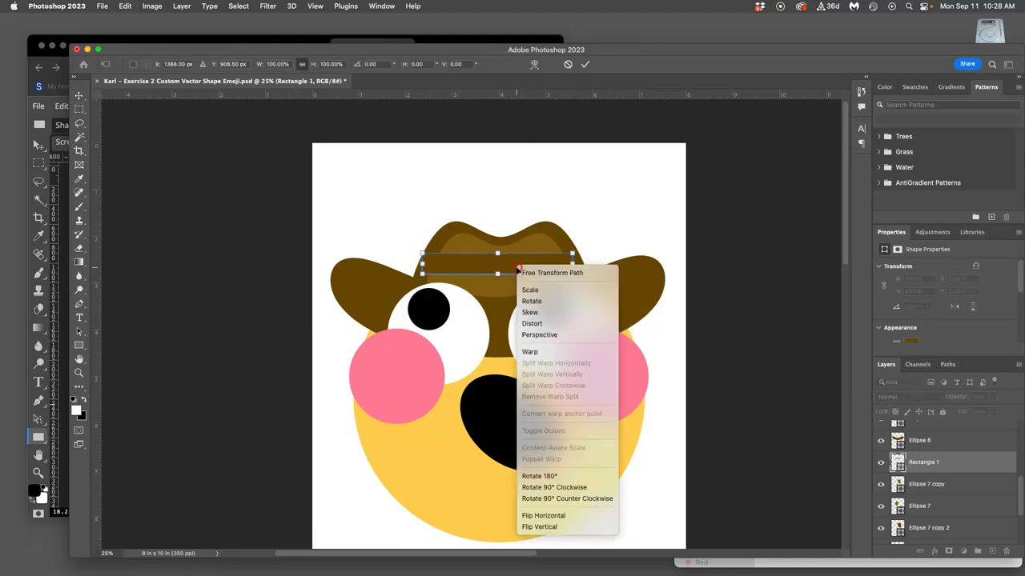
click(559, 352)
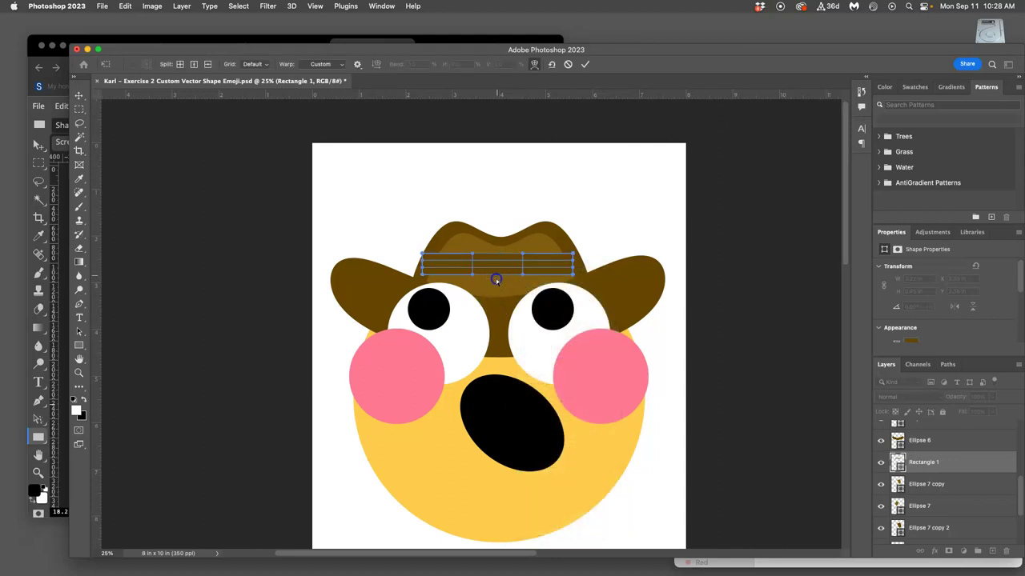
key(super+equal)
key(super+equal)
key(super+equal)
key(super+equal)
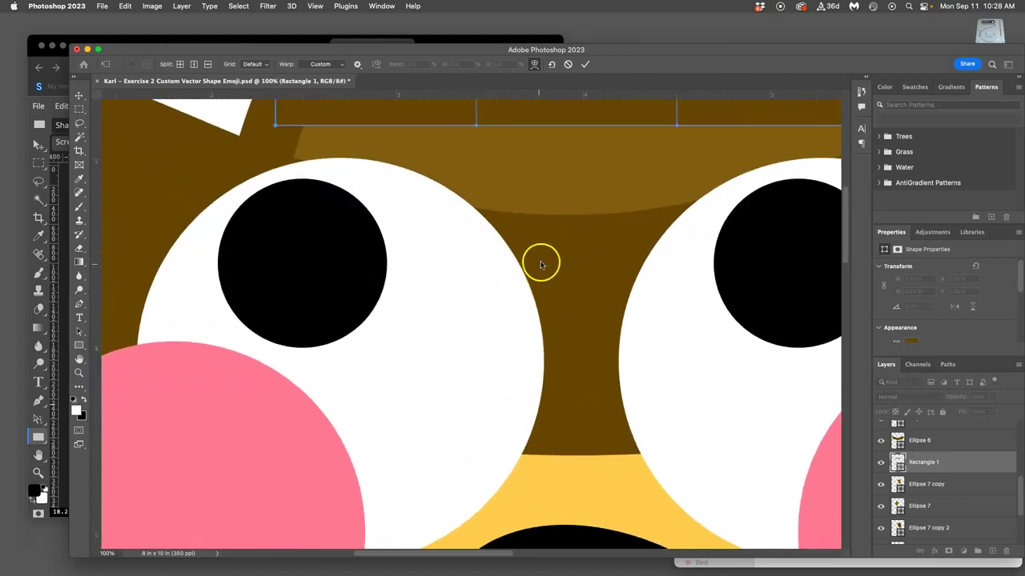
drag(499, 346, 473, 428)
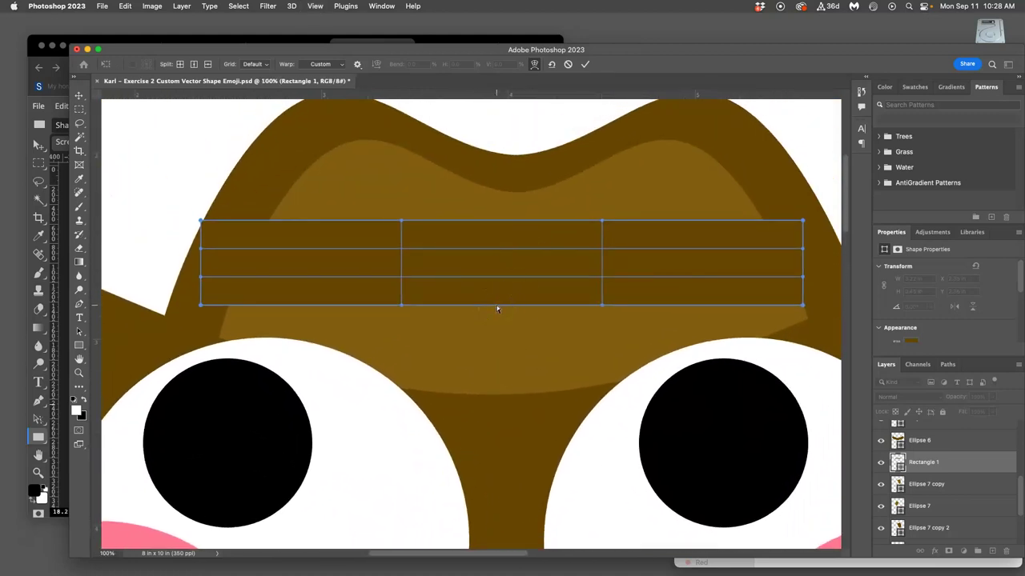
click(600, 304)
click(403, 304)
click(506, 305)
drag(508, 305, 507, 349)
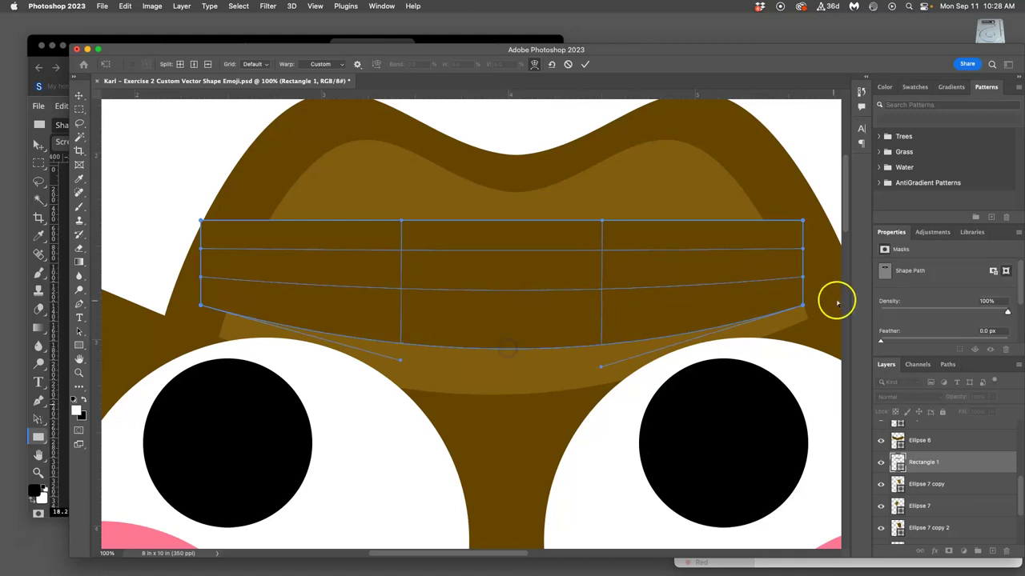
drag(803, 306, 800, 284)
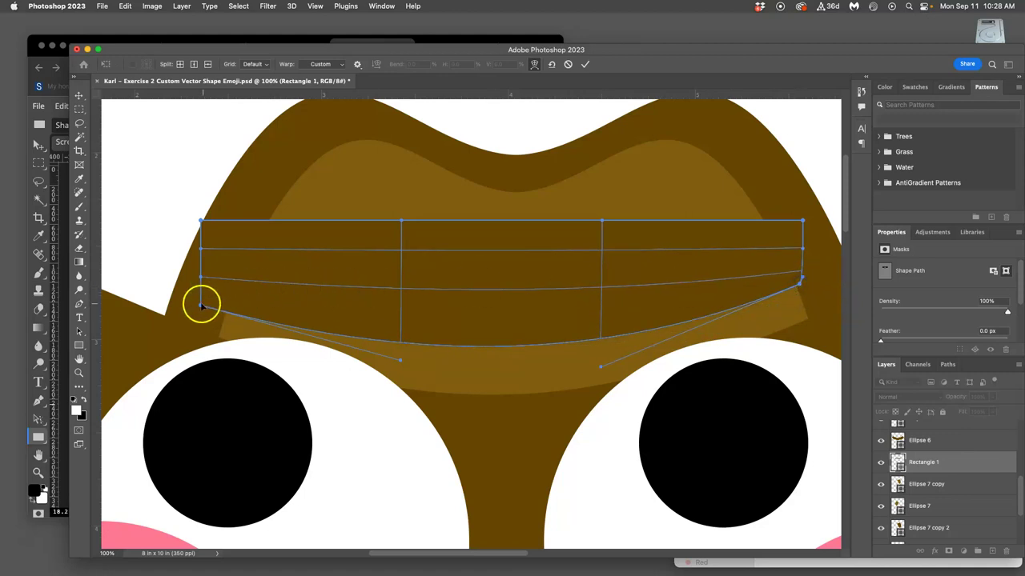
drag(201, 303, 208, 290)
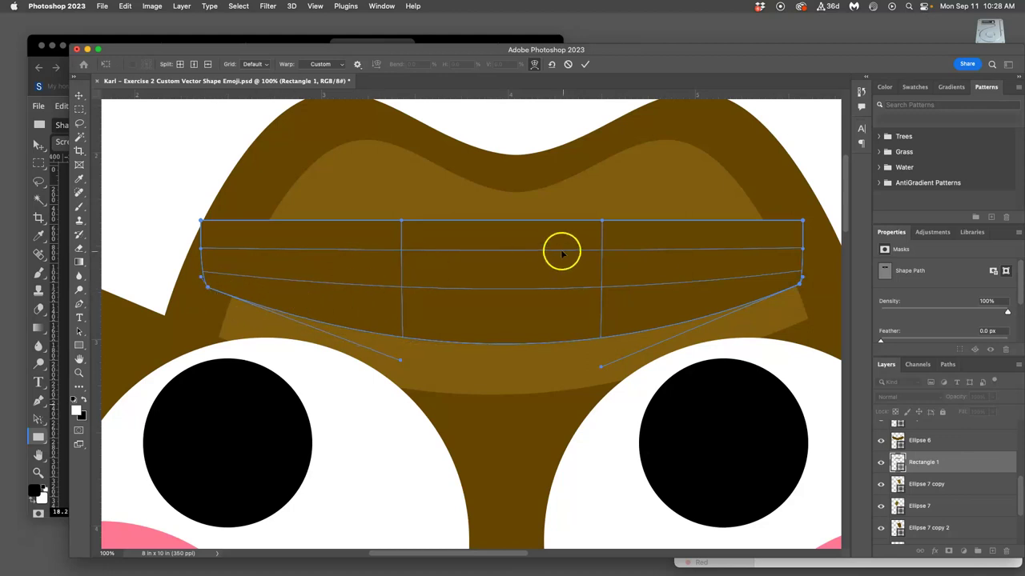
drag(515, 223, 507, 286)
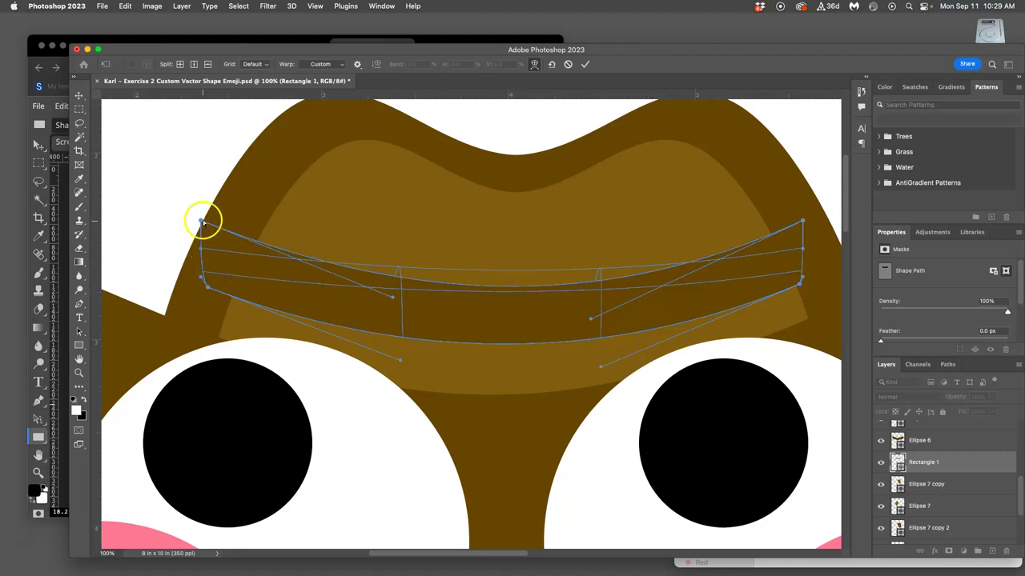
drag(201, 220, 205, 229)
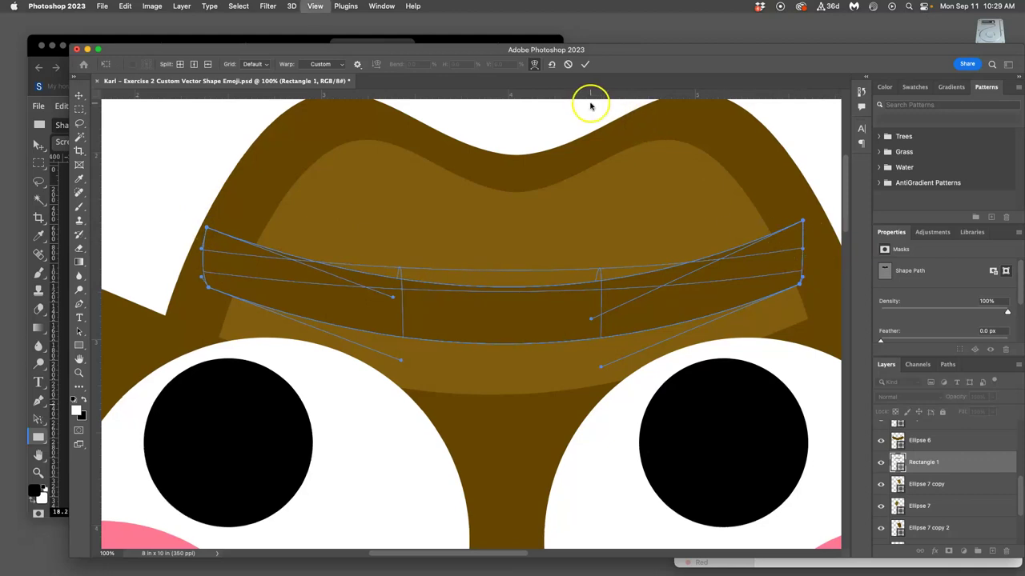
Step: Commit the hat band's warp and add horizontal guides at its top and bottom edges
key(super+minus)
key(super+minus)
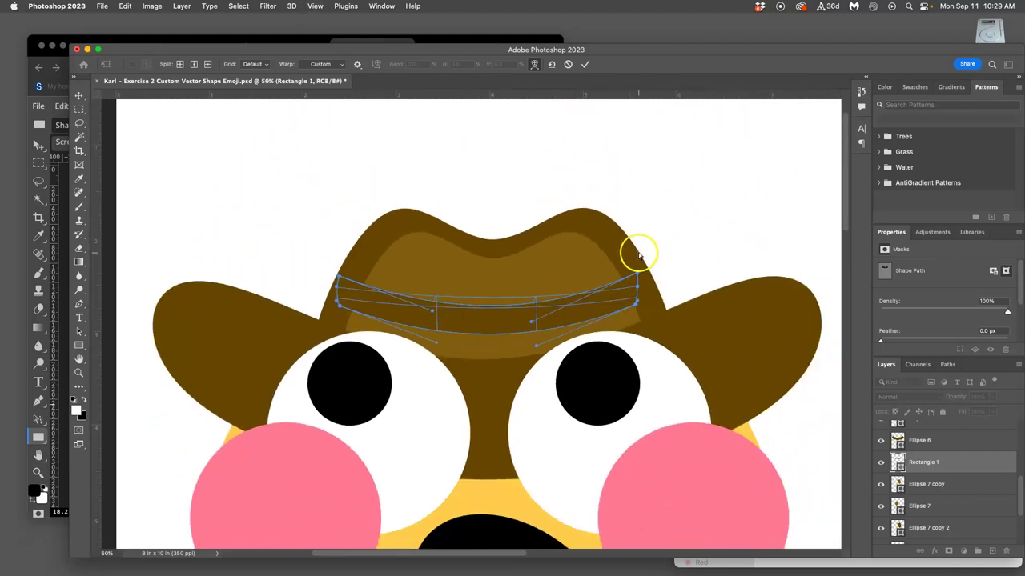
key(Return)
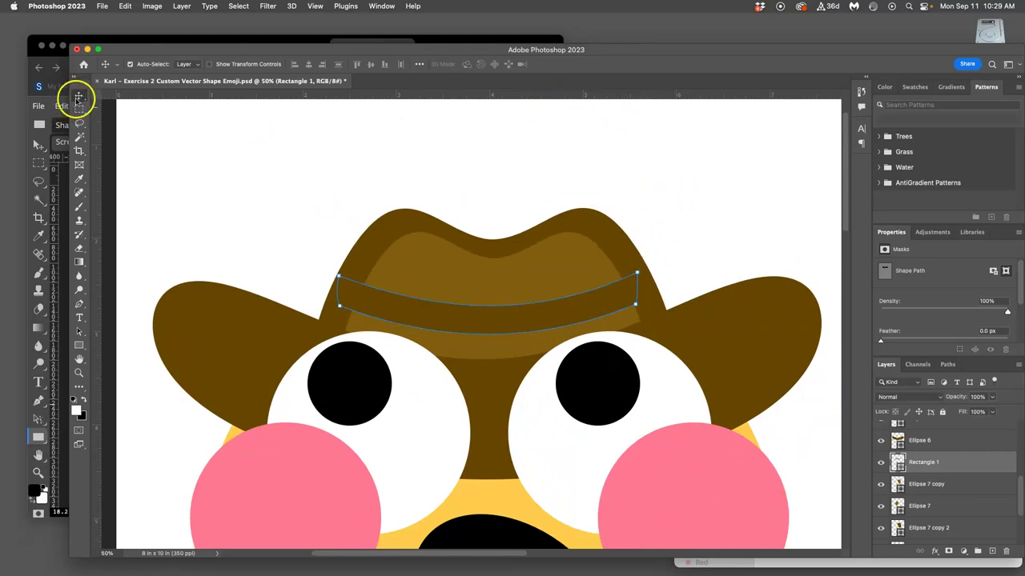
drag(515, 96, 519, 271)
drag(507, 93, 511, 307)
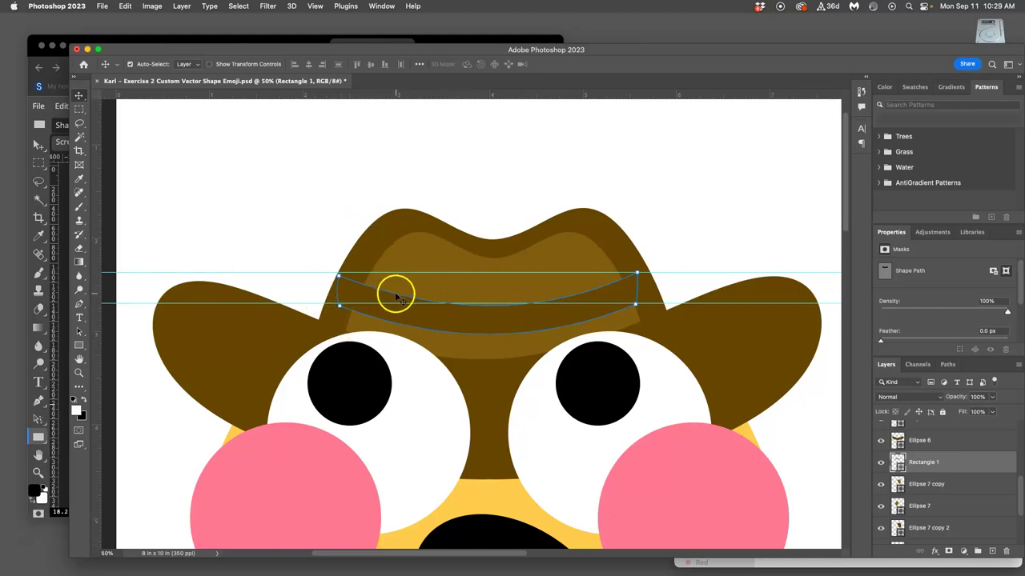
Step: Switch to the Lasso tool, hide the rectangle's path outline and zoom out
click(80, 125)
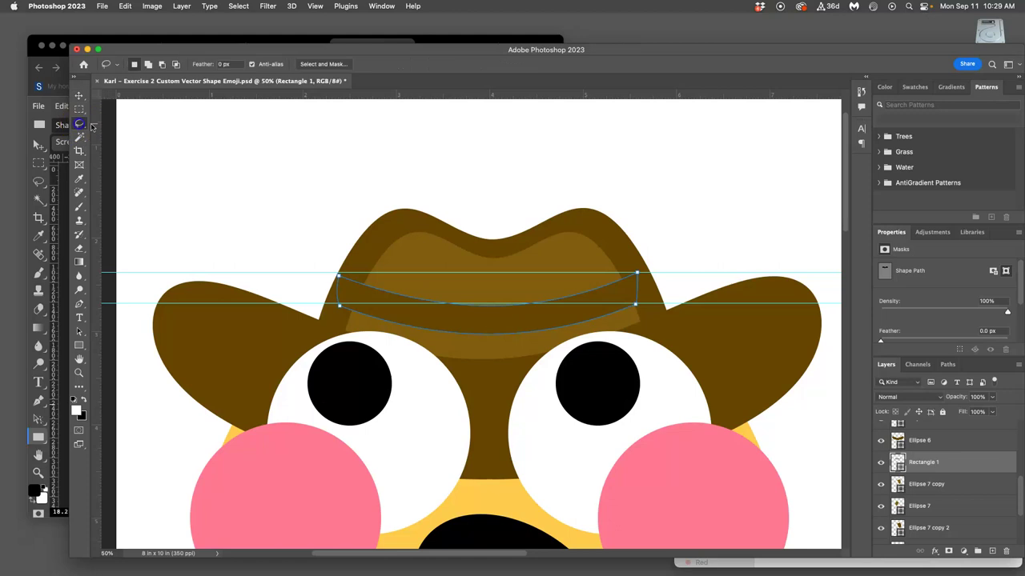
click(210, 155)
key(super+minus)
key(super+minus)
key(super+minus)
Step: Briefly check the Guiding Layer copy reference, hide it again, and clear both guides
scroll(905, 448, up, 5)
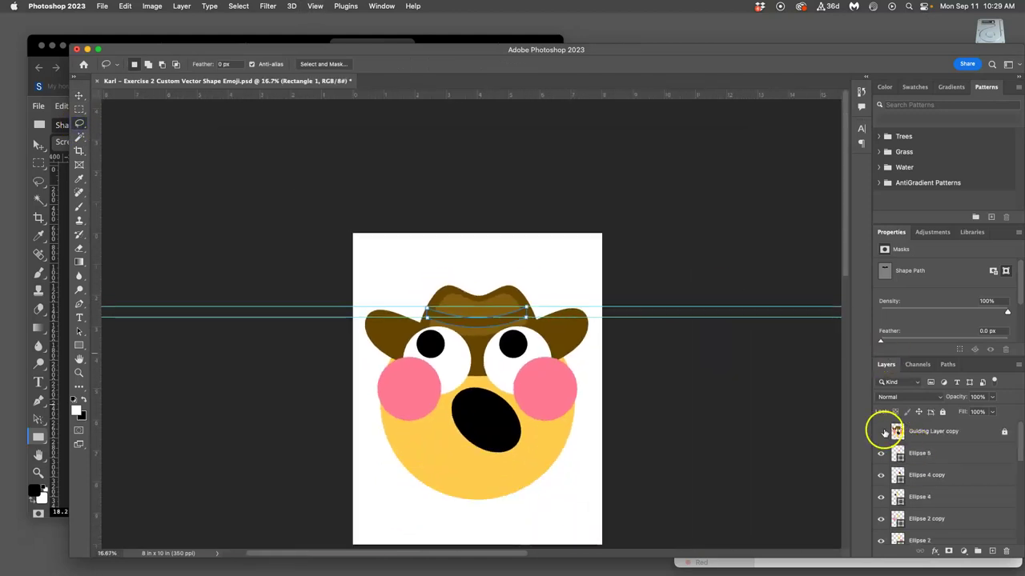
click(881, 432)
click(922, 436)
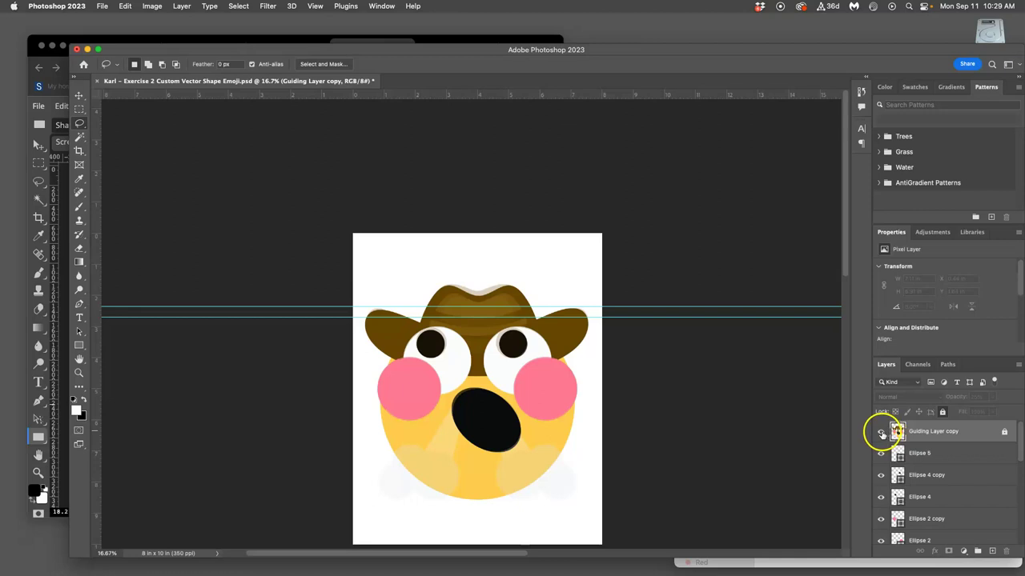
click(881, 433)
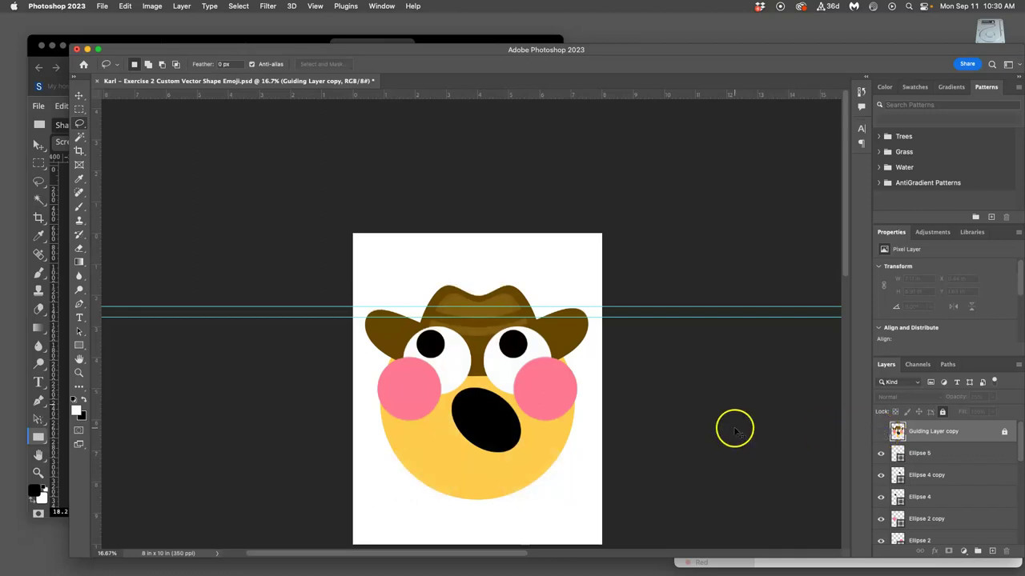
key(super+equal)
key(super+equal)
key(super+equal)
key(super+equal)
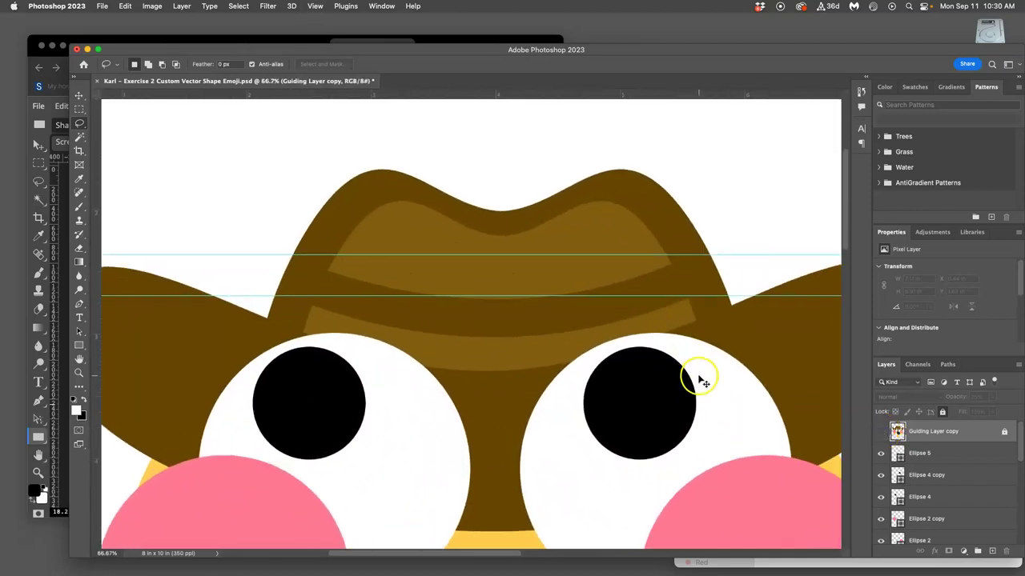
key(super+minus)
key(super+minus)
key(super+minus)
scroll(696, 379, down, 5)
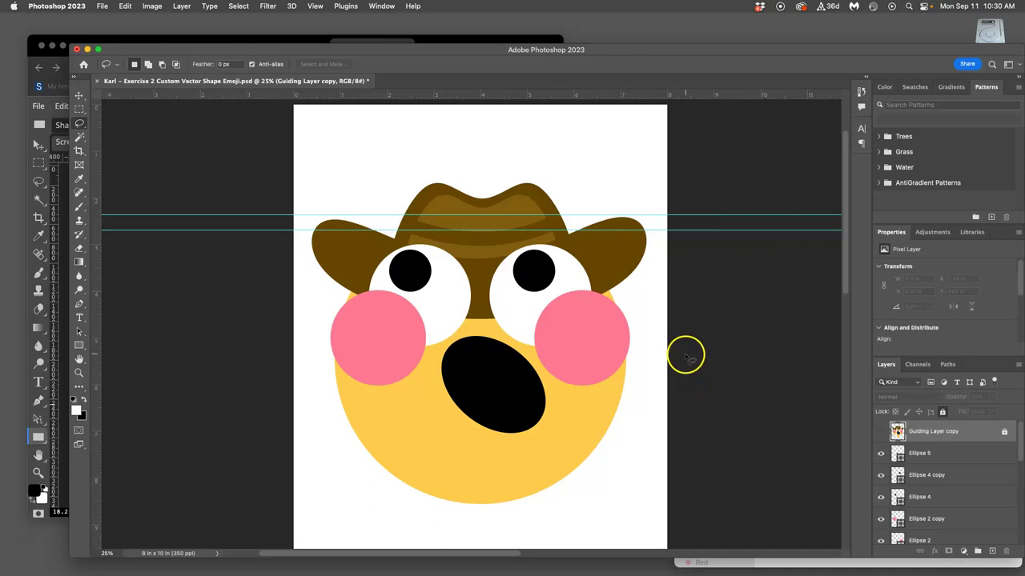
key(super+semicolon)
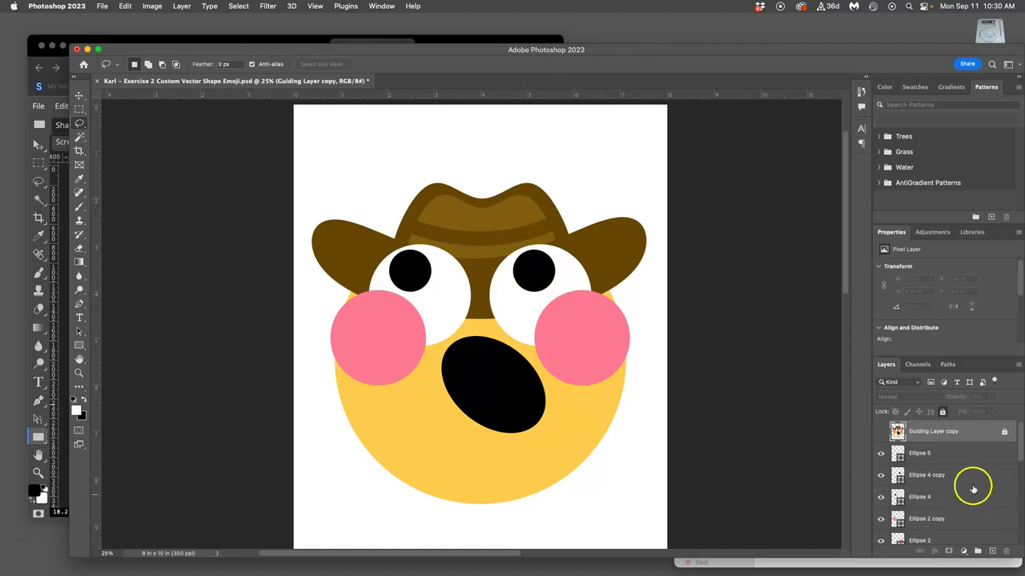
scroll(971, 489, down, 2)
scroll(970, 489, down, 6)
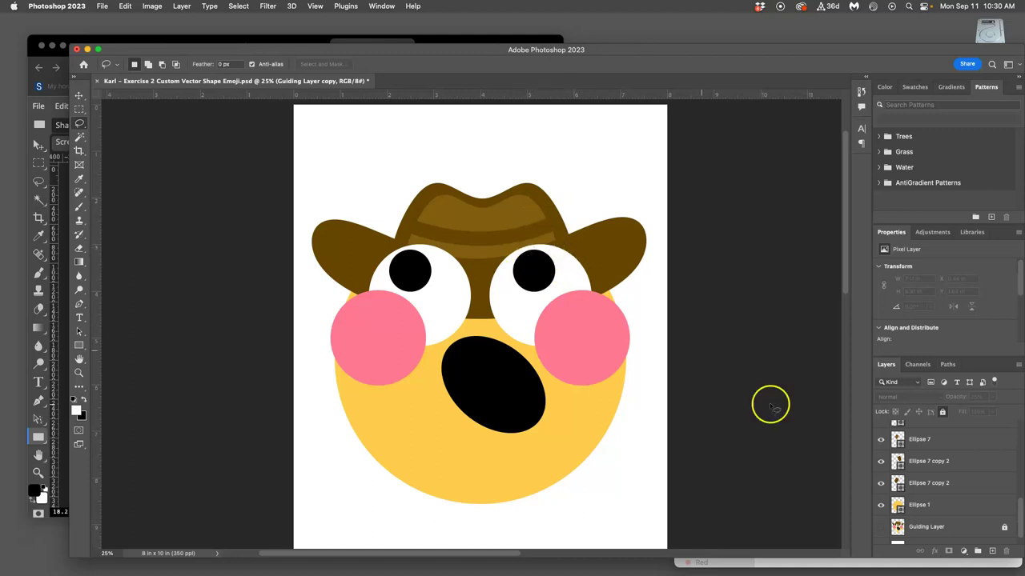
Step: Group the hat layers (Ellipse 7 copies, Ellipse 7 copy, Rectangle 1, Ellipse 6) into Group 1
click(941, 487)
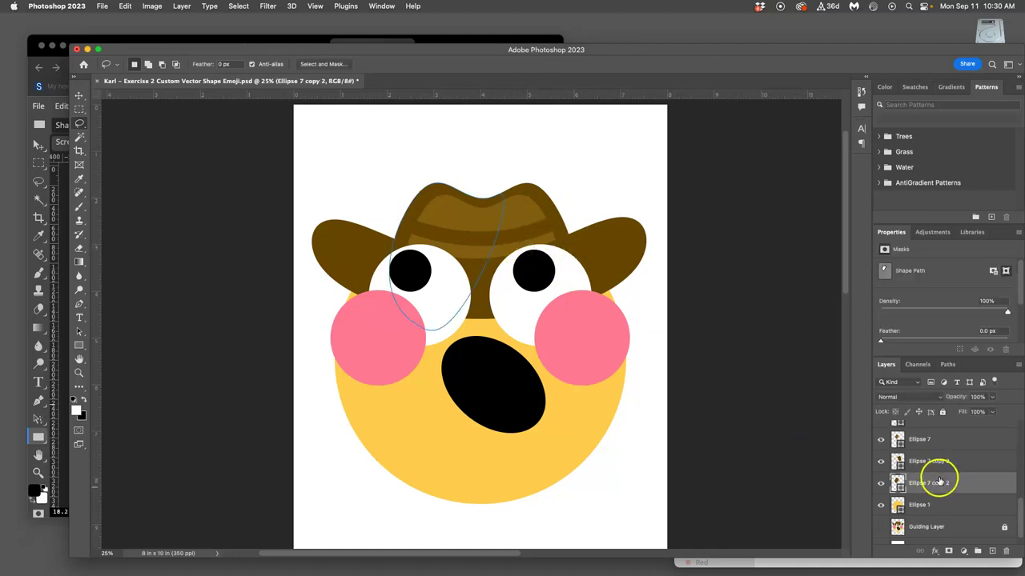
shift+click(935, 461)
shift+click(926, 439)
scroll(934, 448, up, 2)
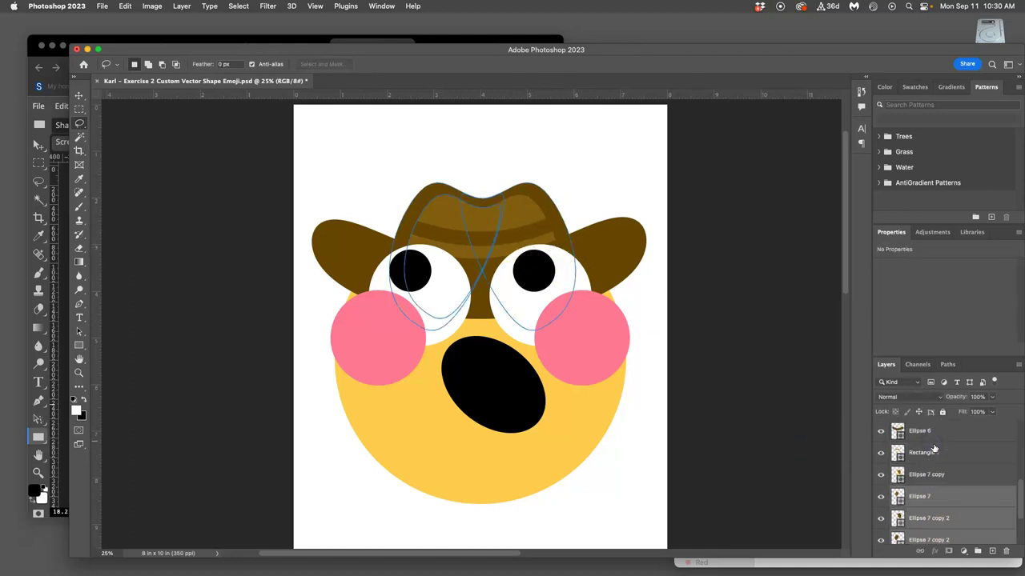
shift+click(932, 475)
shift+click(924, 453)
shift+click(922, 431)
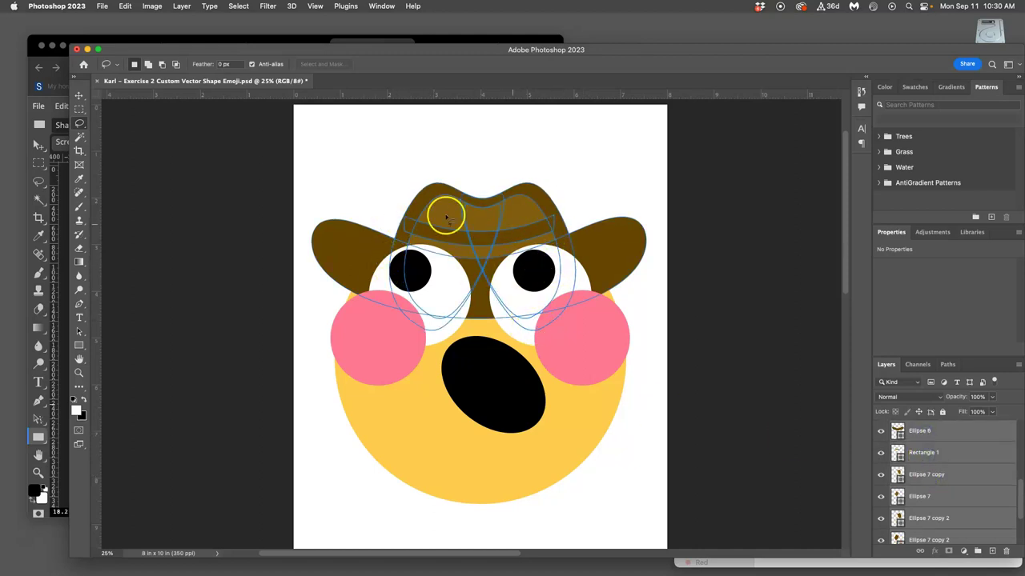
click(977, 551)
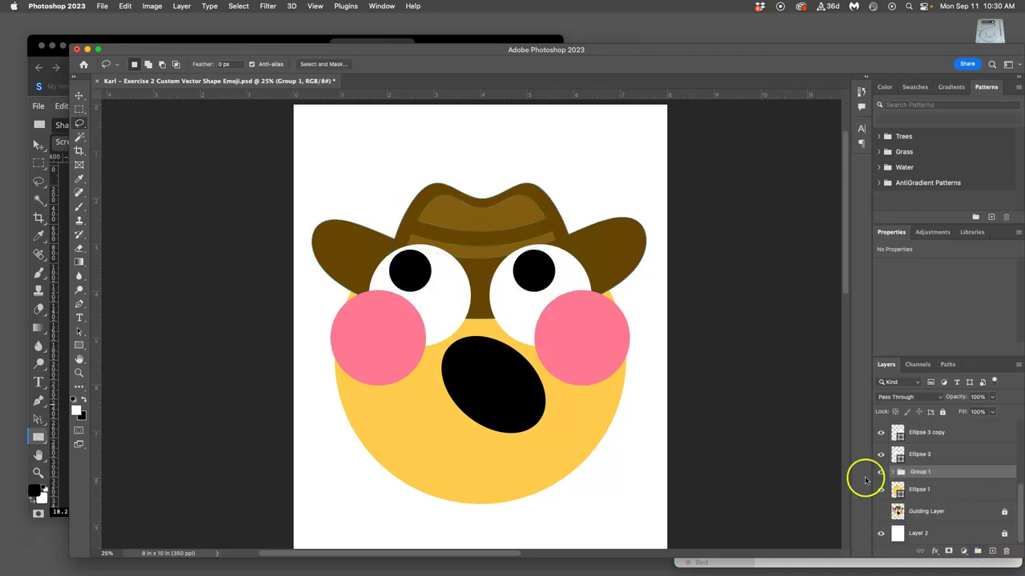
Step: Toggle Group 1's visibility to compare, leaving it shown, and briefly expand its contents
click(881, 475)
click(880, 475)
click(881, 475)
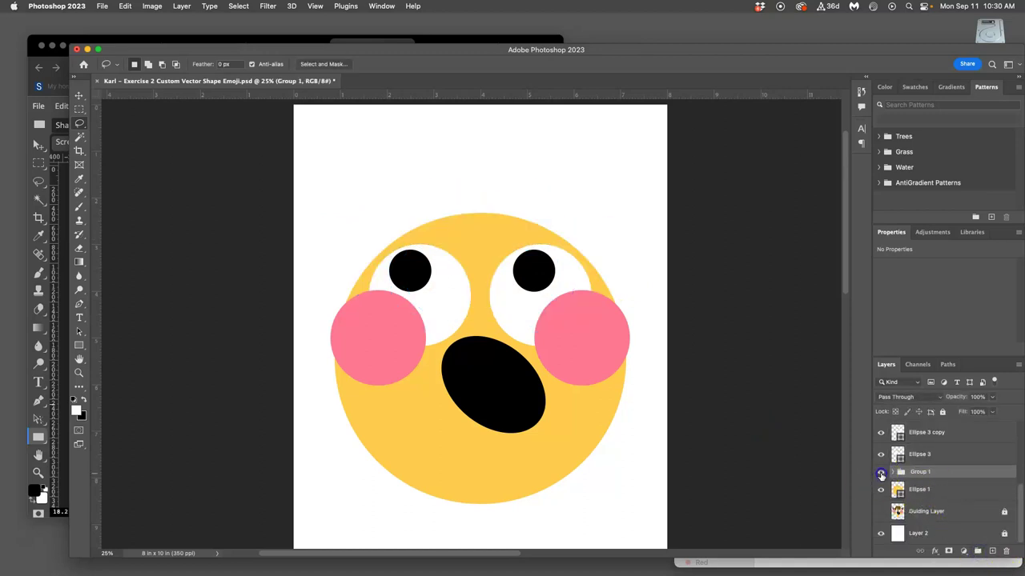
click(881, 475)
click(880, 474)
click(880, 474)
click(892, 472)
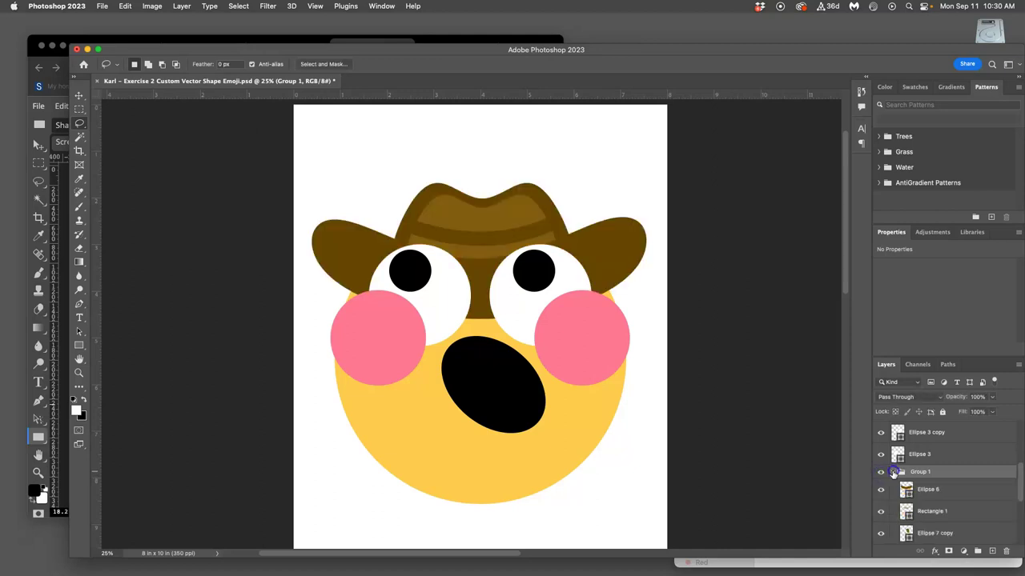
click(892, 472)
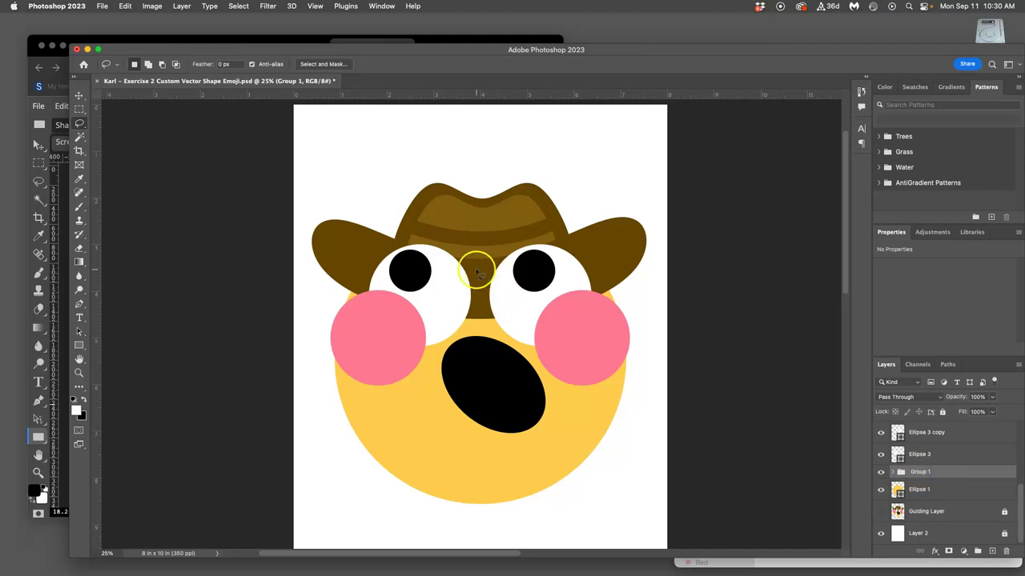
Step: With the Move tool, select Ellipse 6, turn off Auto-Select, then reselect and collapse Group 1
click(78, 95)
click(473, 266)
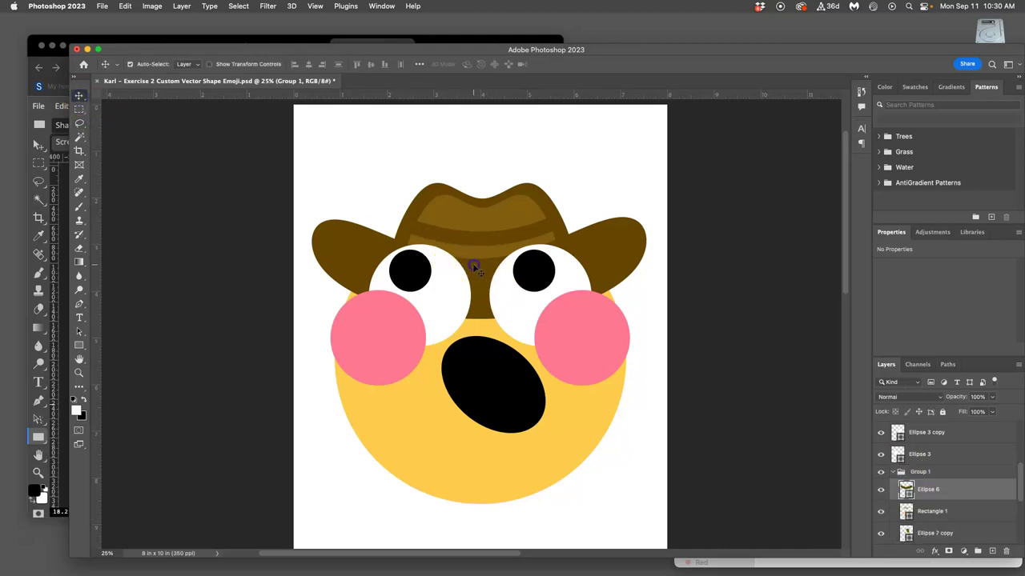
click(473, 264)
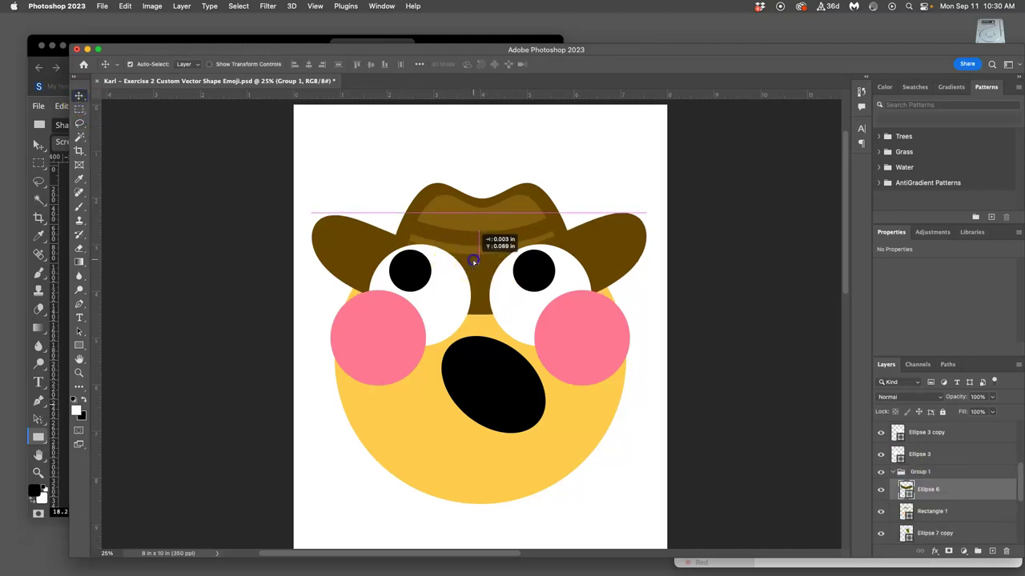
click(141, 64)
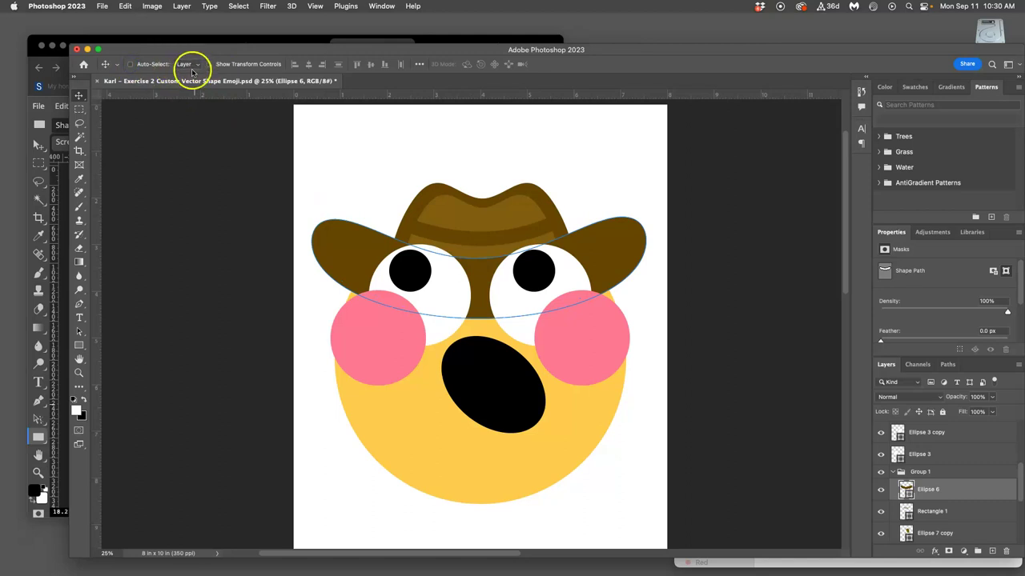
click(937, 473)
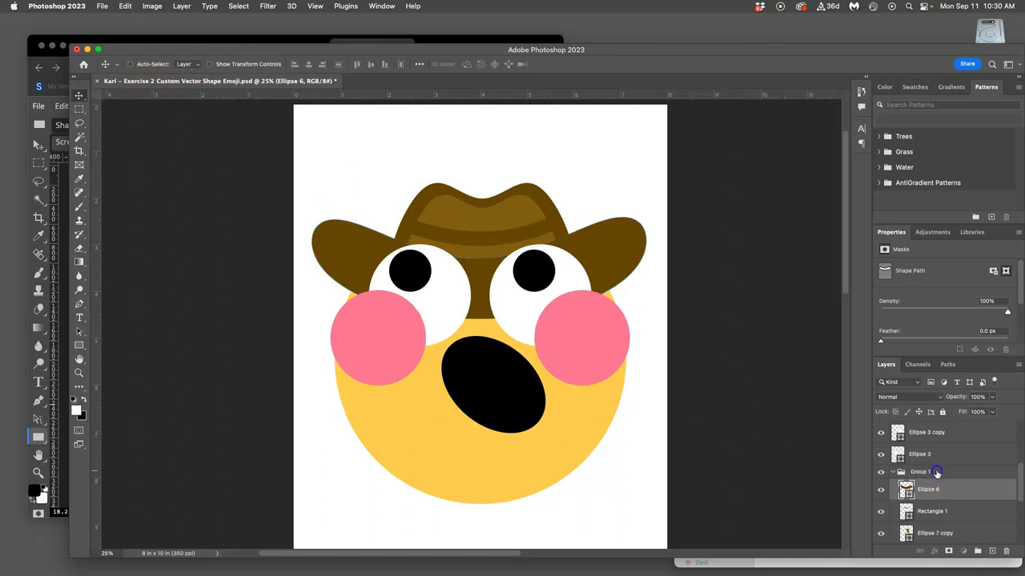
click(900, 471)
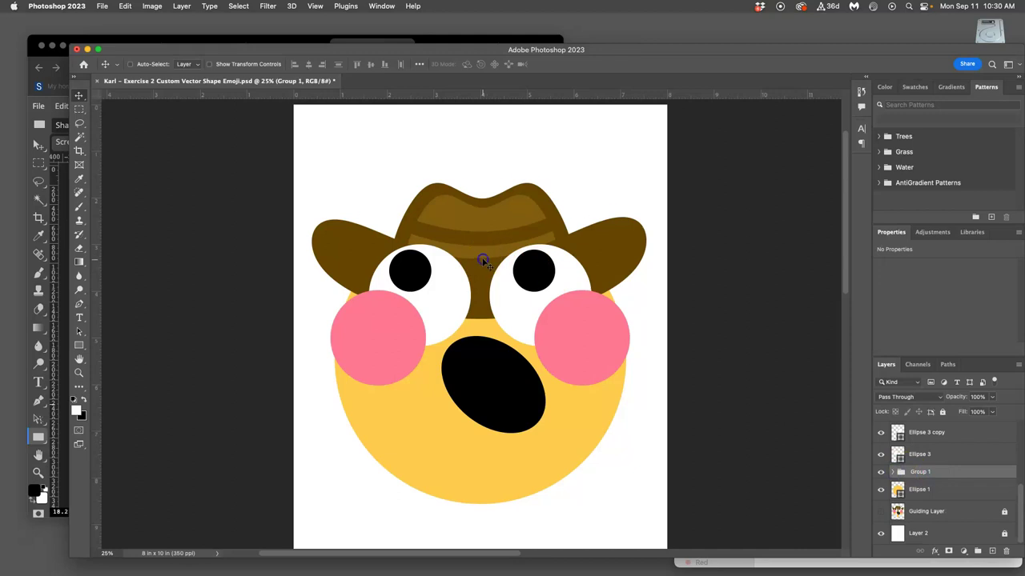
Step: Raise the hat, scale it to 108%, rotate it about −10.76°, reposition it left, and zoom out
drag(482, 259, 481, 239)
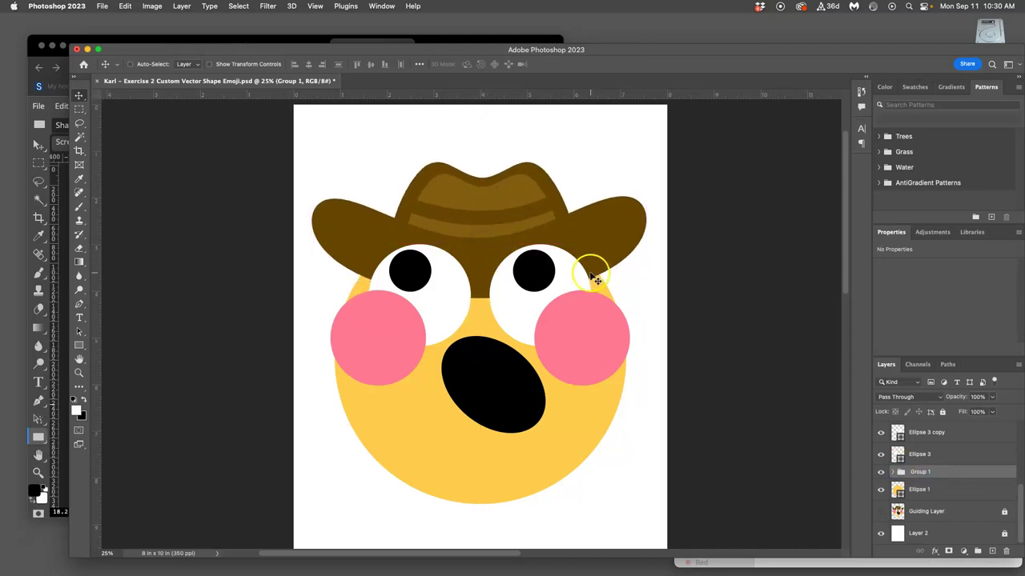
key(super+t)
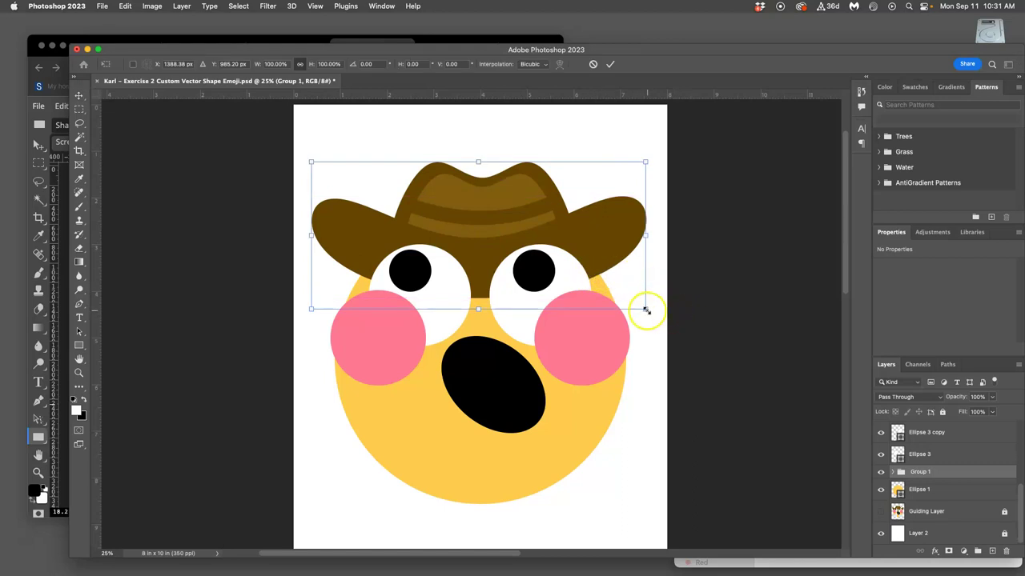
drag(646, 309, 658, 318)
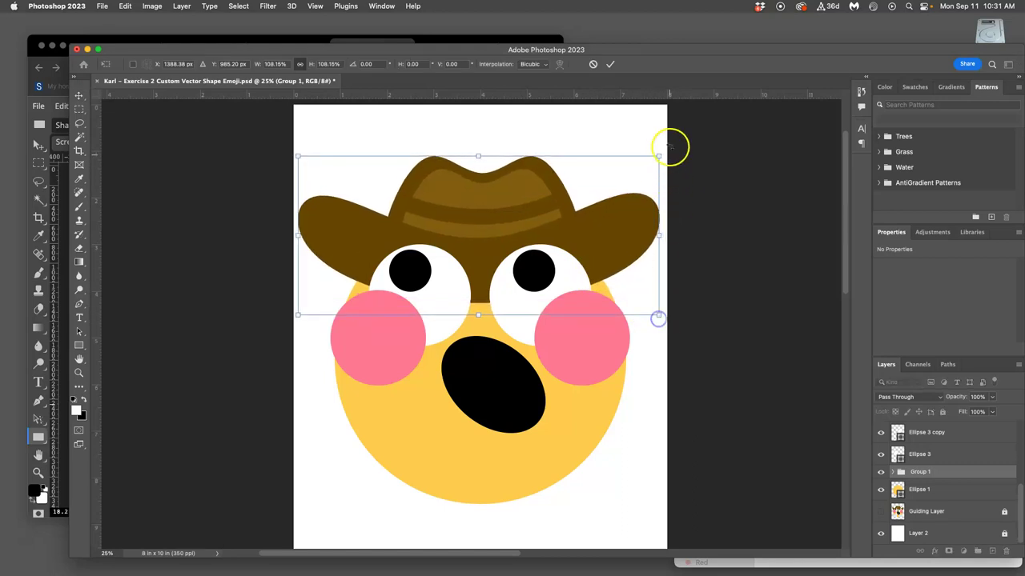
drag(664, 147, 646, 123)
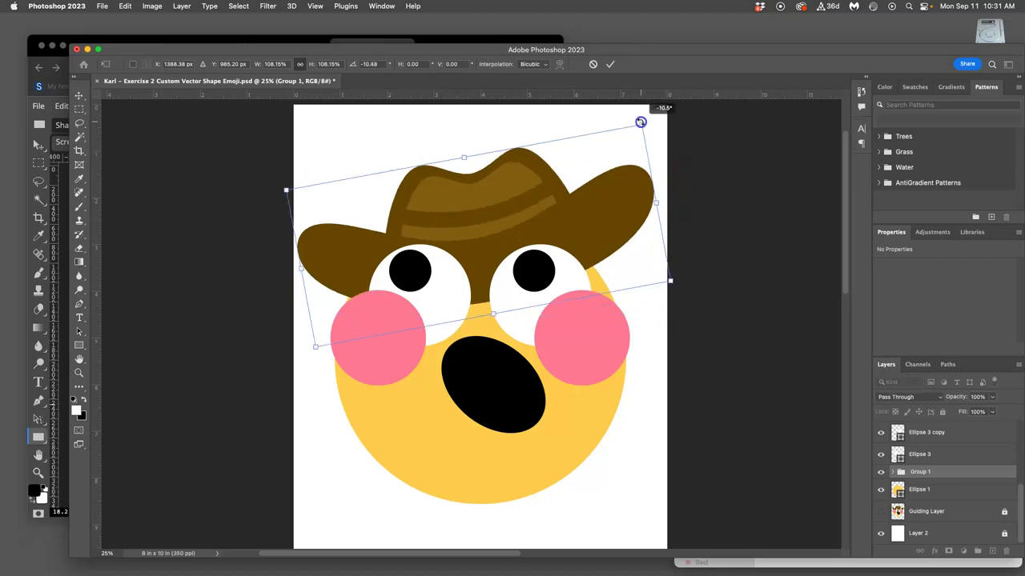
drag(609, 178, 584, 222)
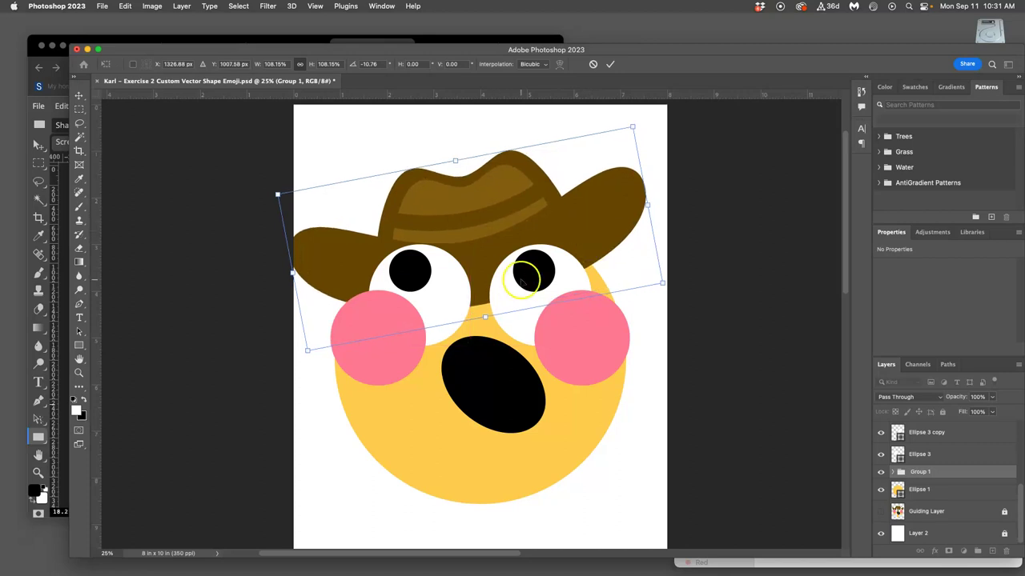
key(Return)
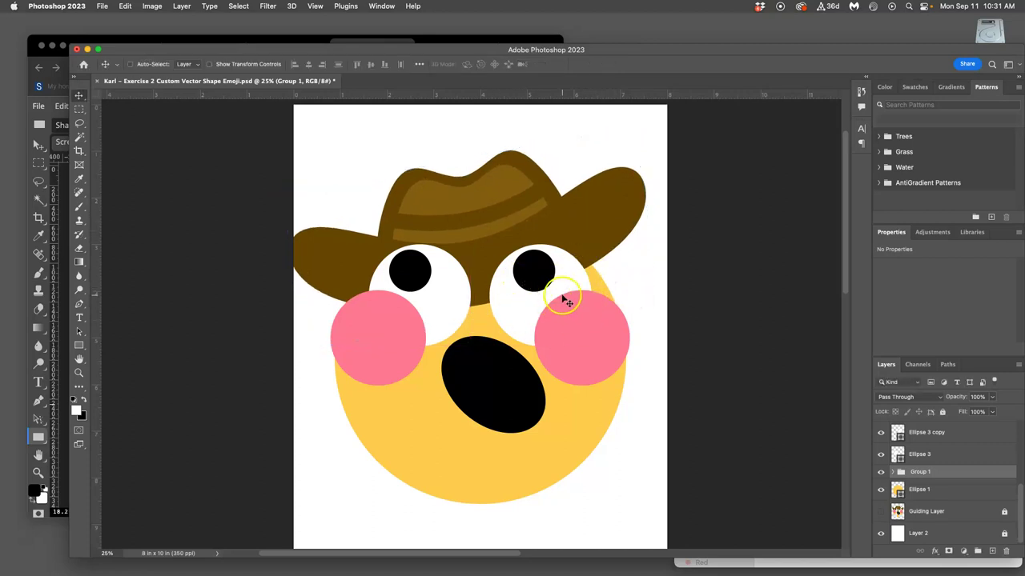
key(super+minus)
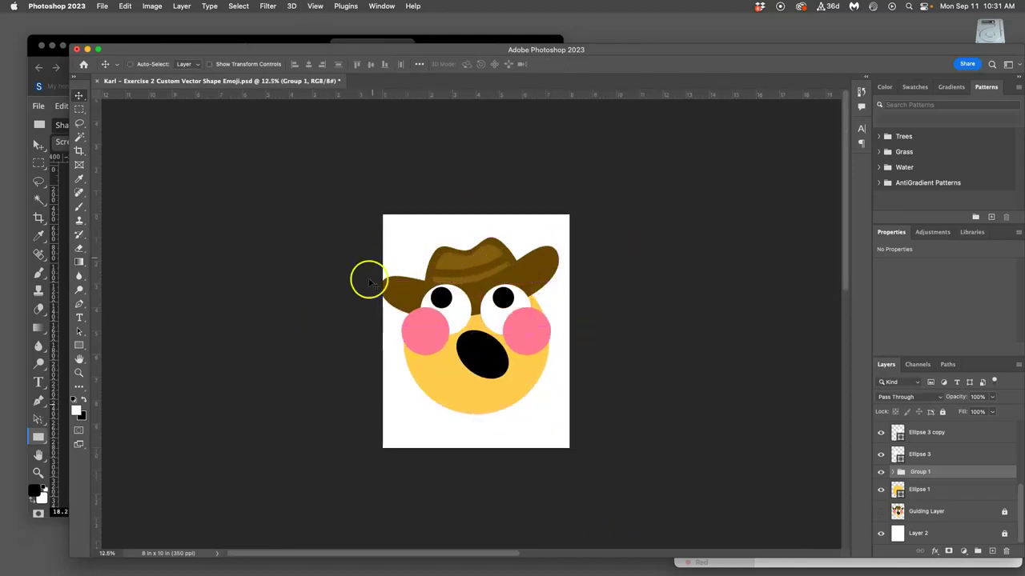
Step: Resize the canvas to 9 inches wide by 12 inches high with Canvas Size
click(152, 6)
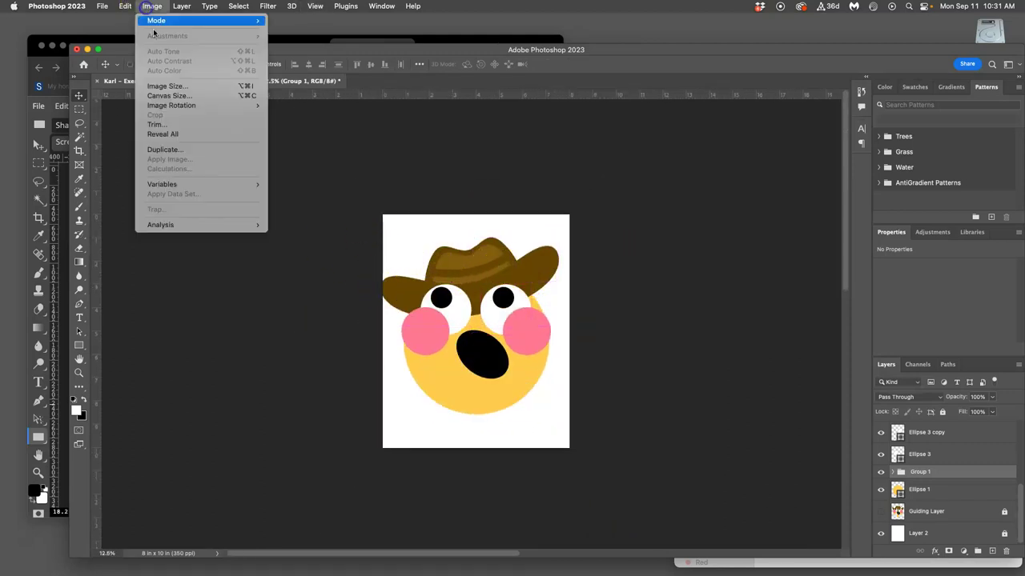
click(165, 94)
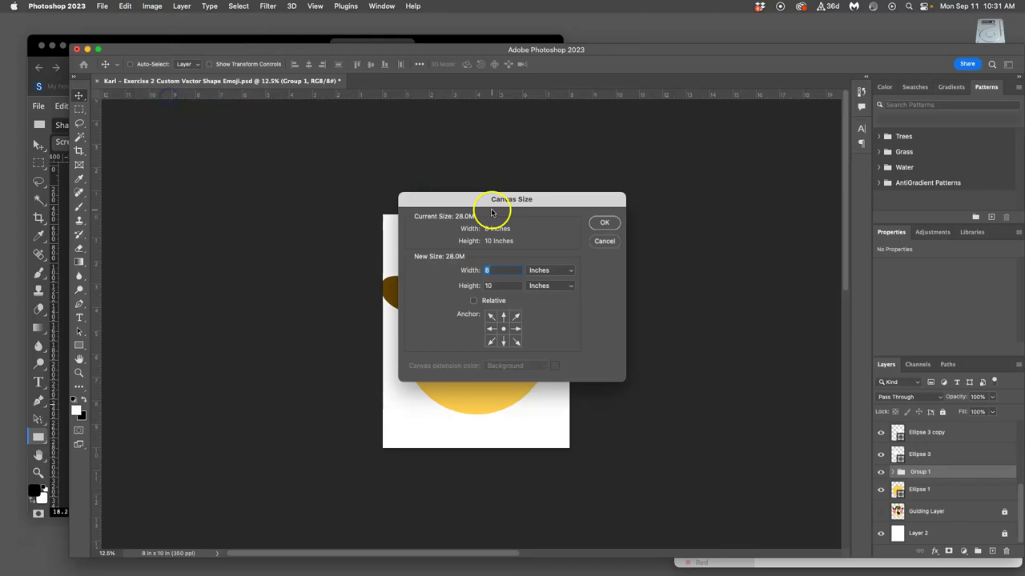
text(9)
drag(498, 293, 476, 285)
click(495, 285)
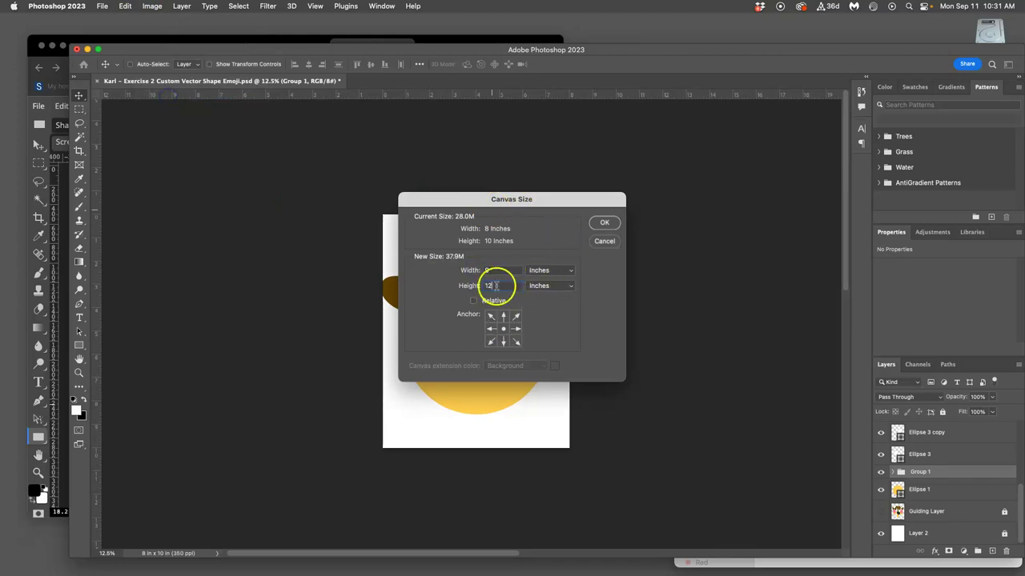
click(604, 222)
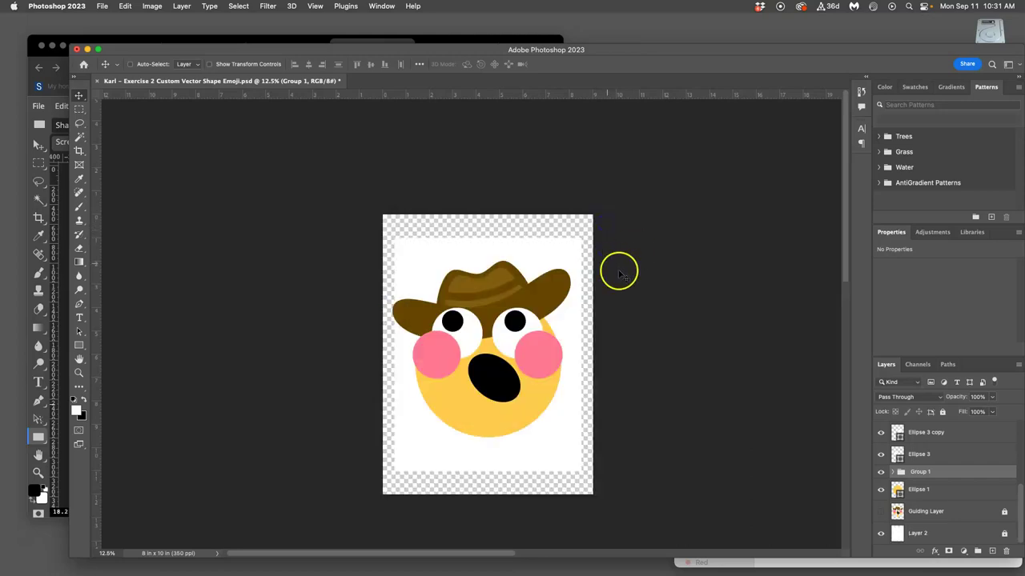
Step: Fill background Layer 2 with White using Edit > Fill
click(942, 534)
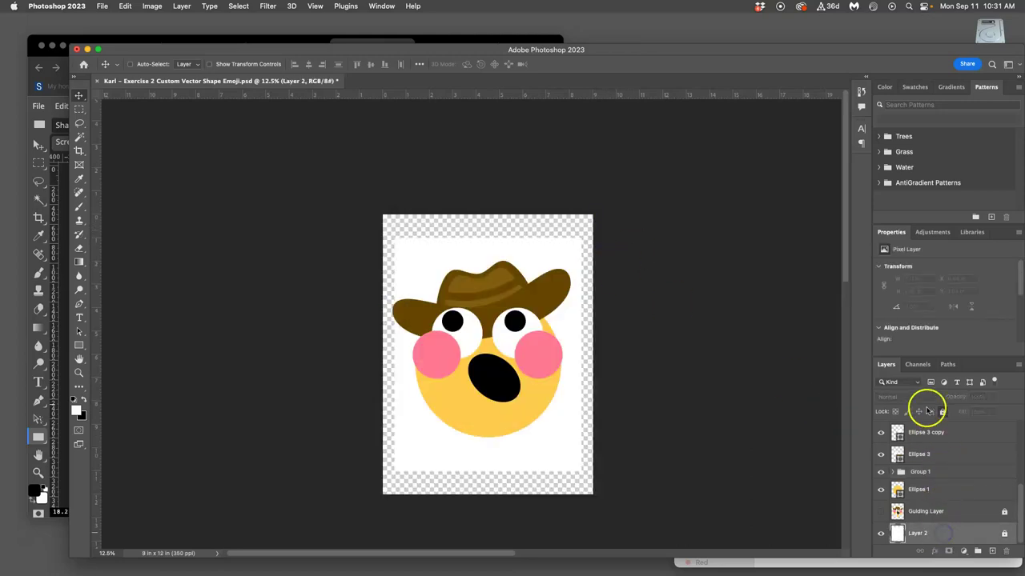
click(126, 6)
click(133, 168)
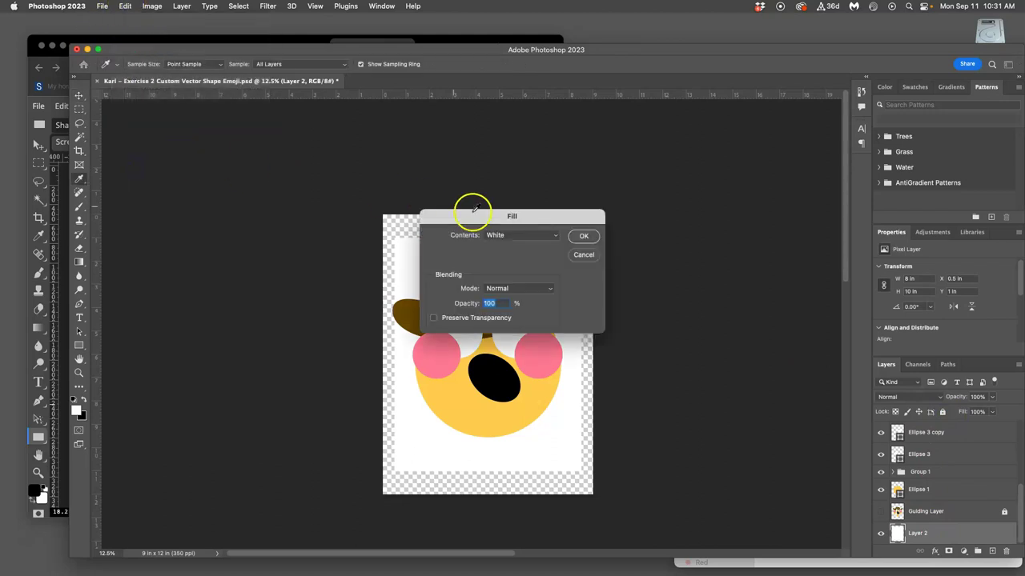
click(582, 236)
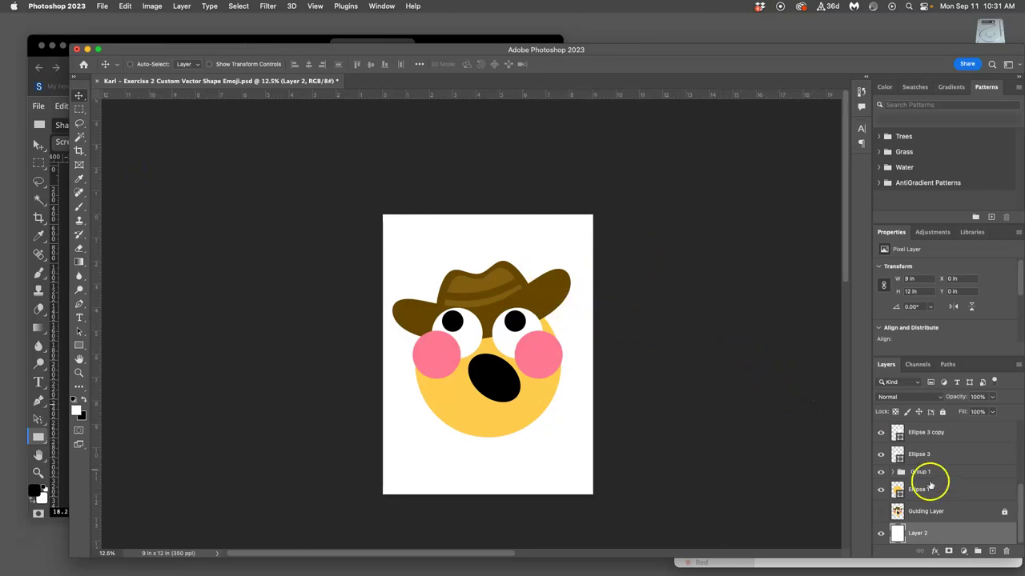
scroll(945, 492, up, 3)
scroll(945, 493, down, 3)
Step: Distort Group 1's hat, pulling its top corners up and outward and flattening the brim
click(935, 473)
key(super+t)
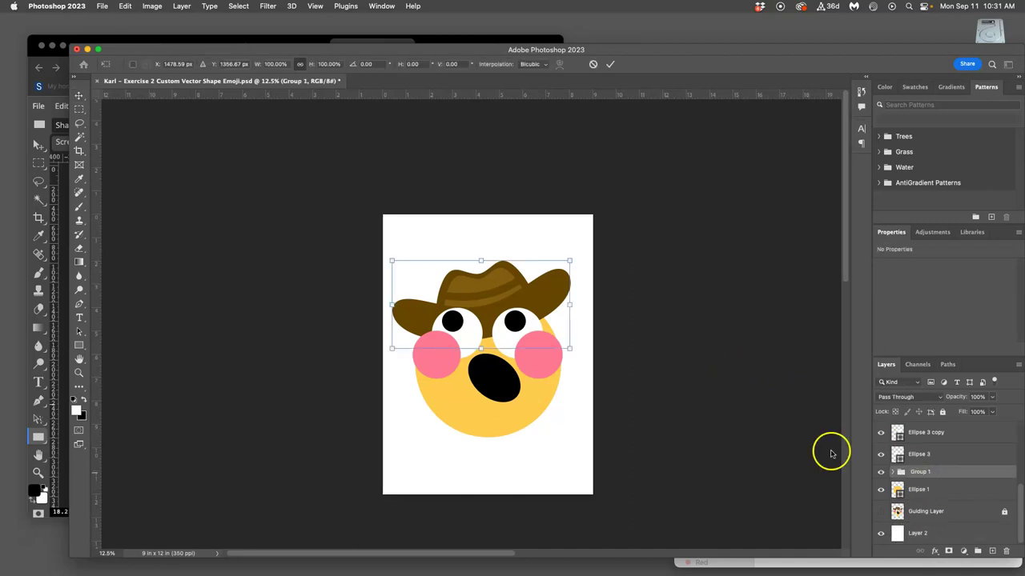
right_click(482, 283)
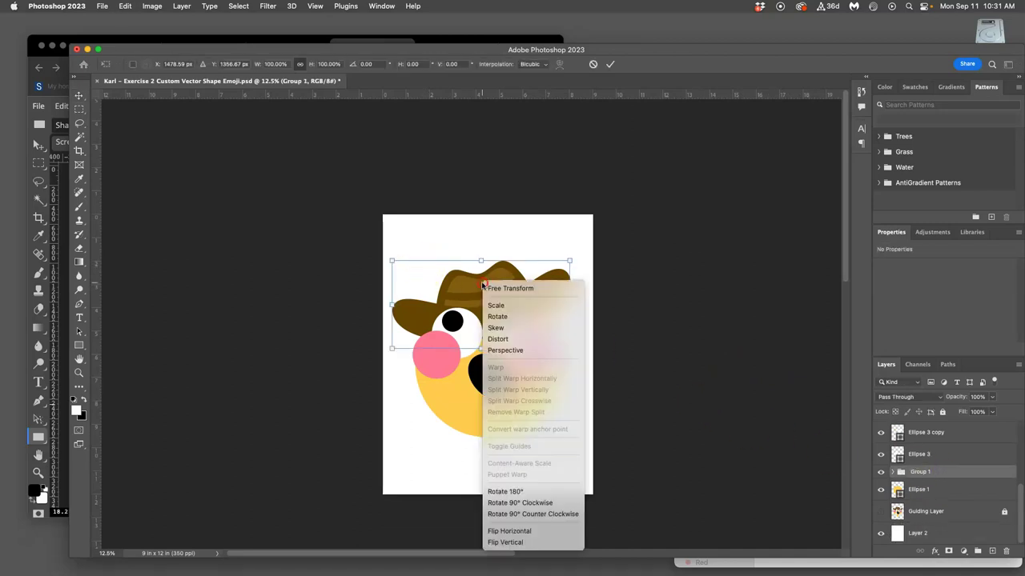
click(501, 339)
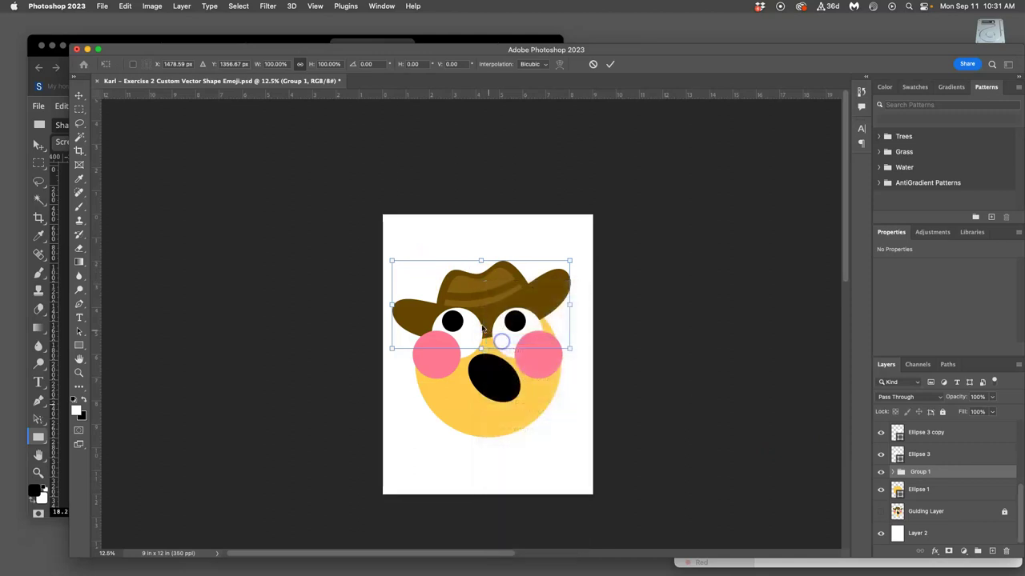
drag(391, 260, 389, 245)
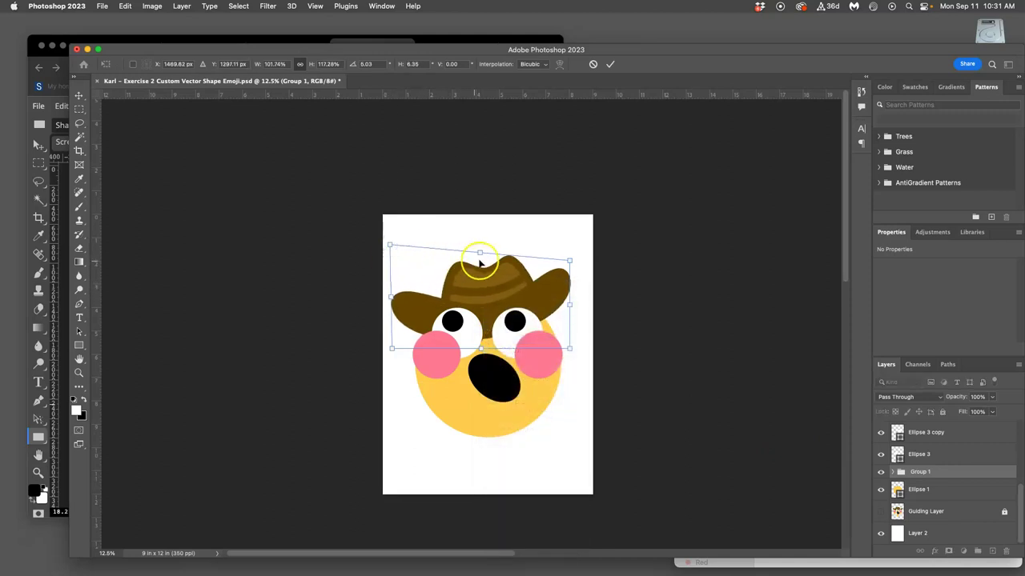
drag(479, 254, 468, 250)
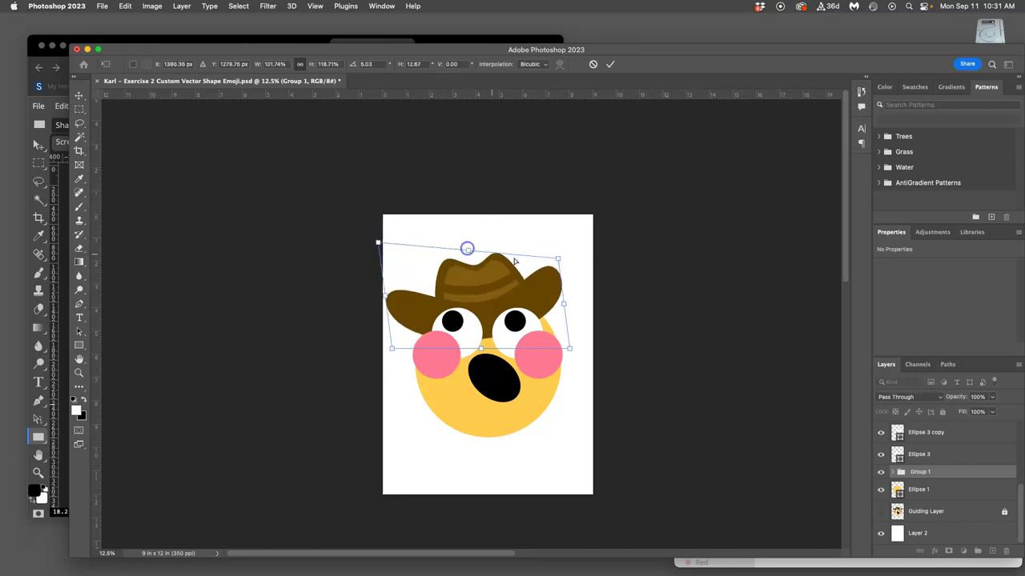
drag(556, 260, 575, 252)
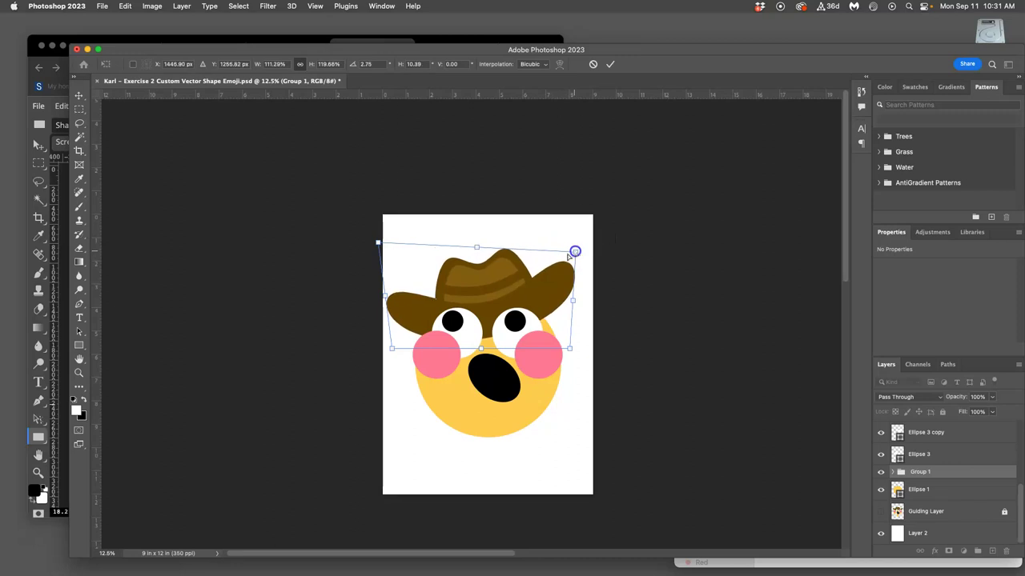
drag(391, 347, 399, 344)
drag(529, 290, 529, 293)
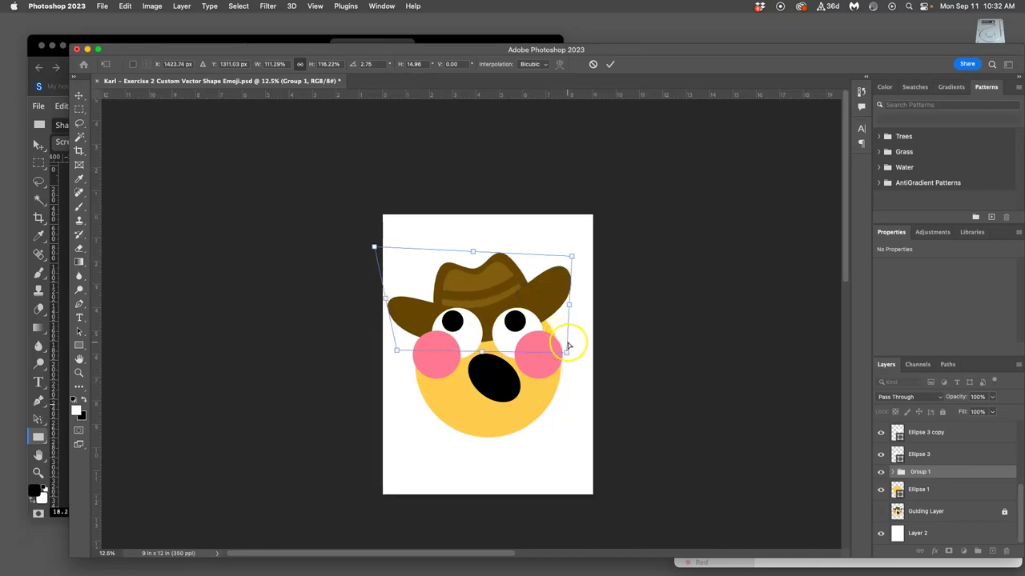
key(Return)
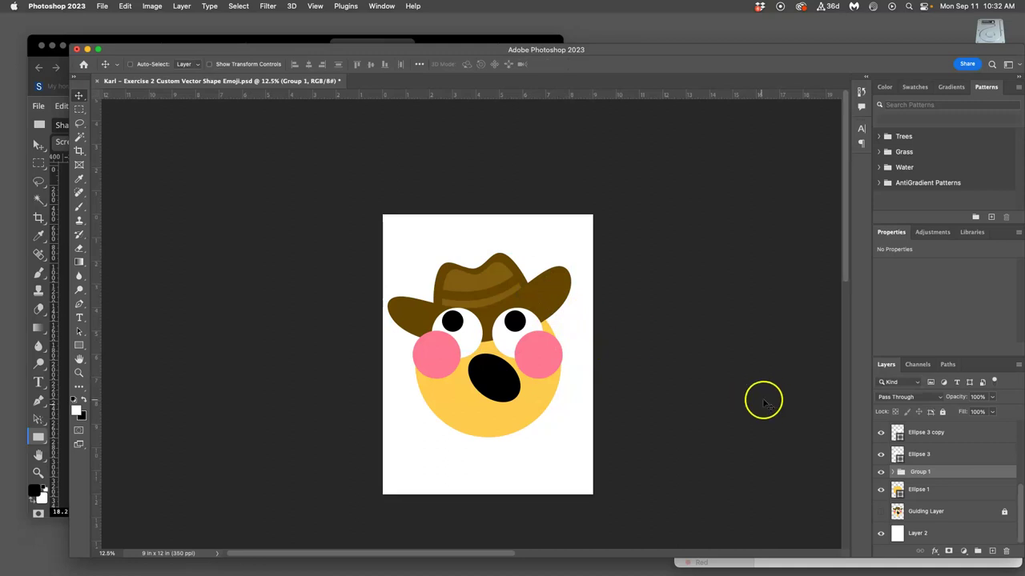
Step: Undo the hat's last transform
scroll(786, 404, down, 2)
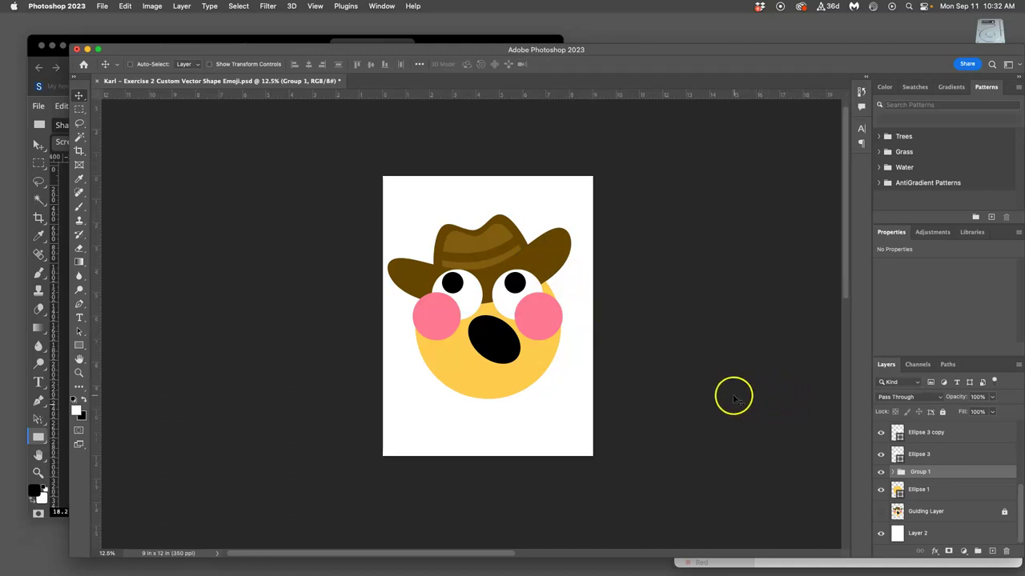
scroll(733, 398, up, 5)
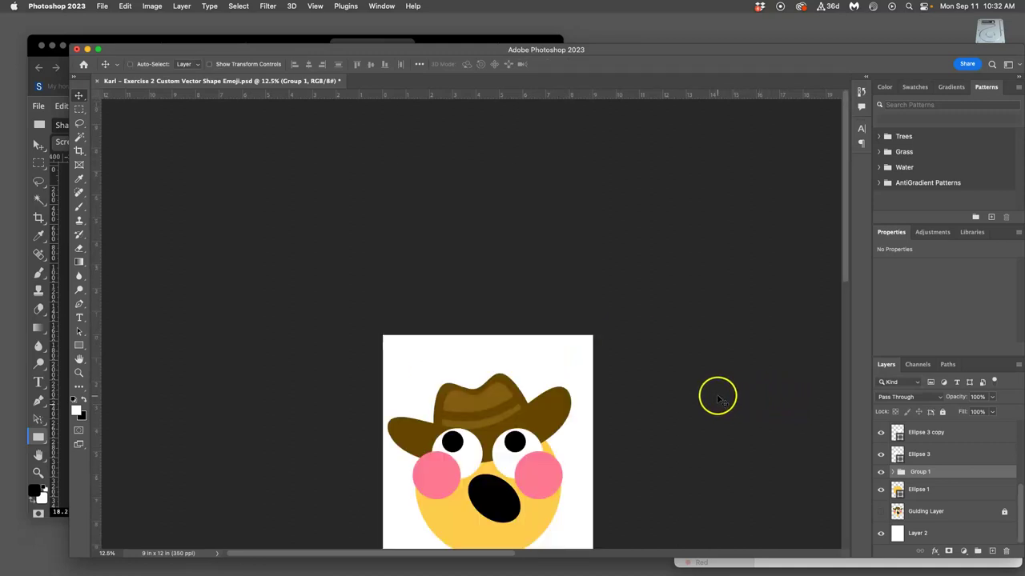
key(ctrl+z)
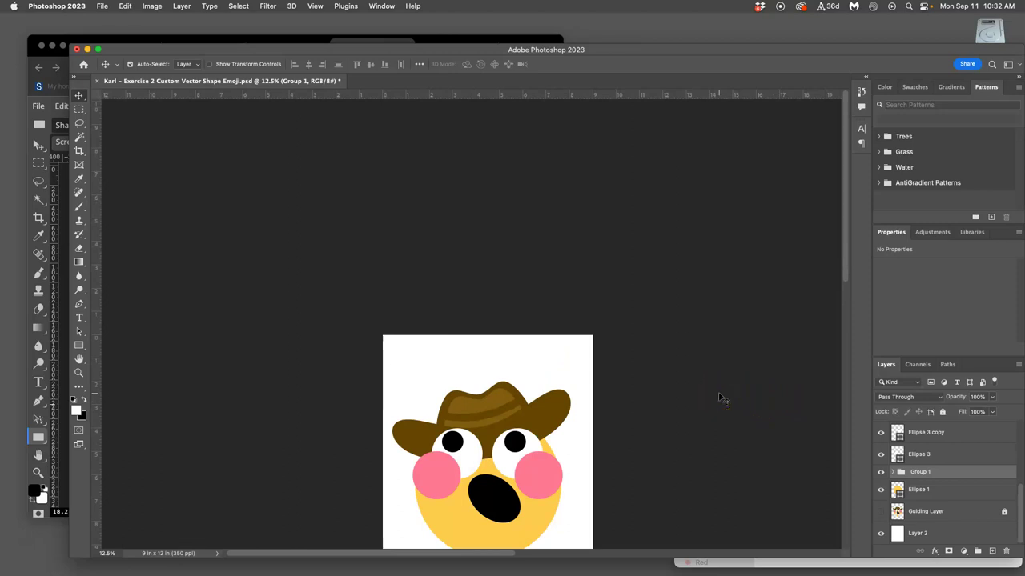
Step: Restore the wider hat transform from History, then skew the group about −4° raising its right side
click(860, 92)
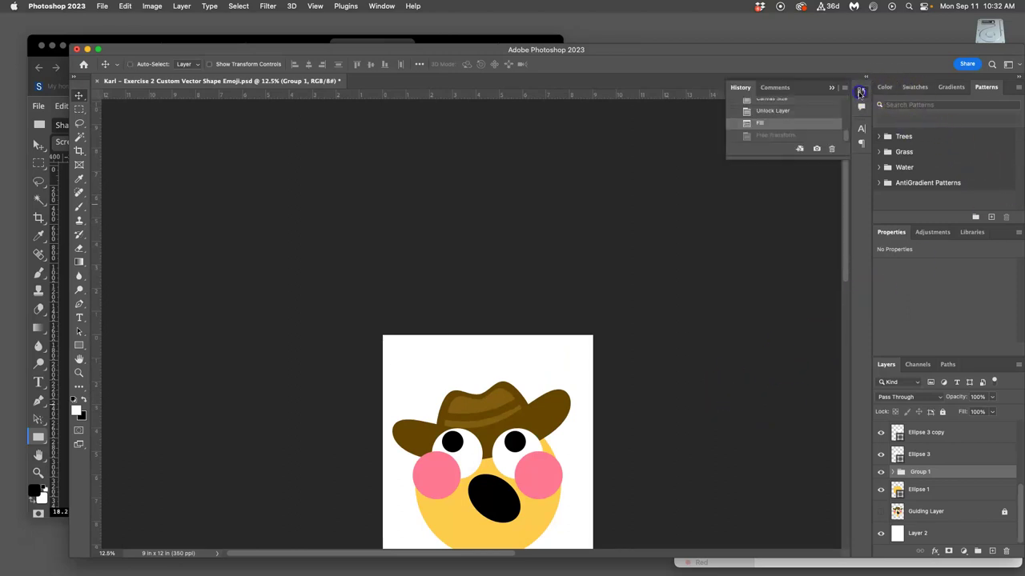
click(777, 135)
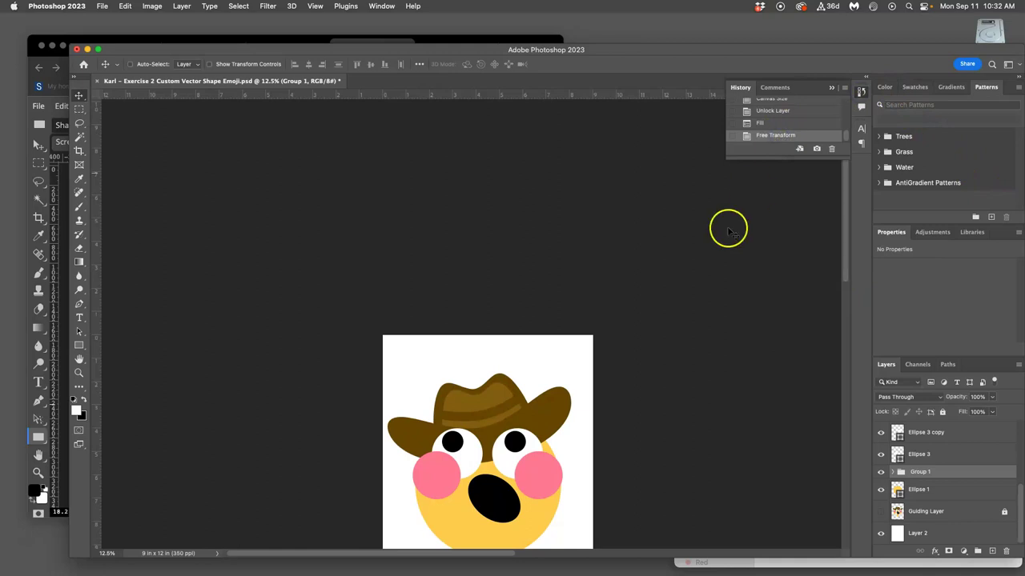
key(super+t)
right_click(531, 398)
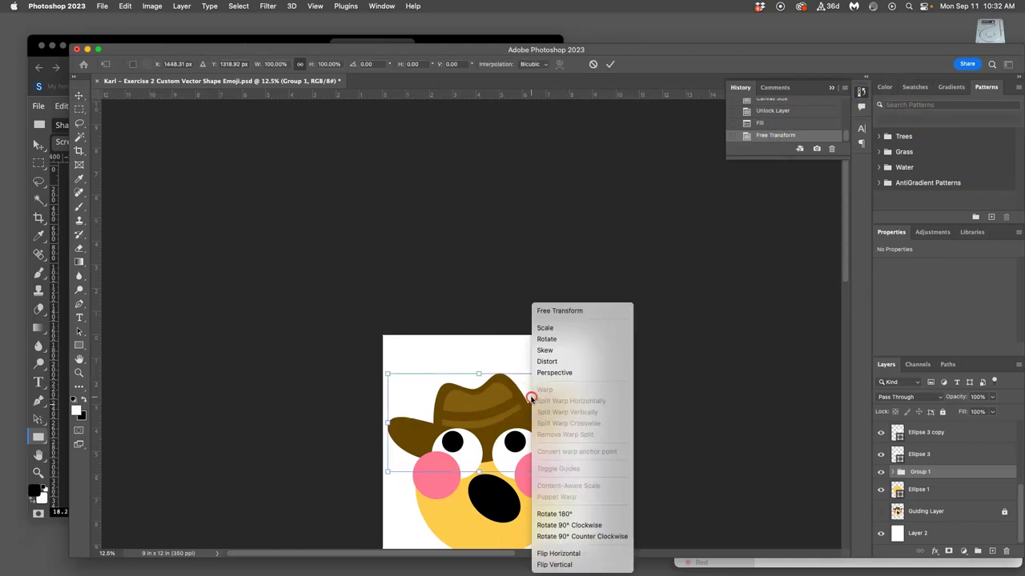
click(549, 353)
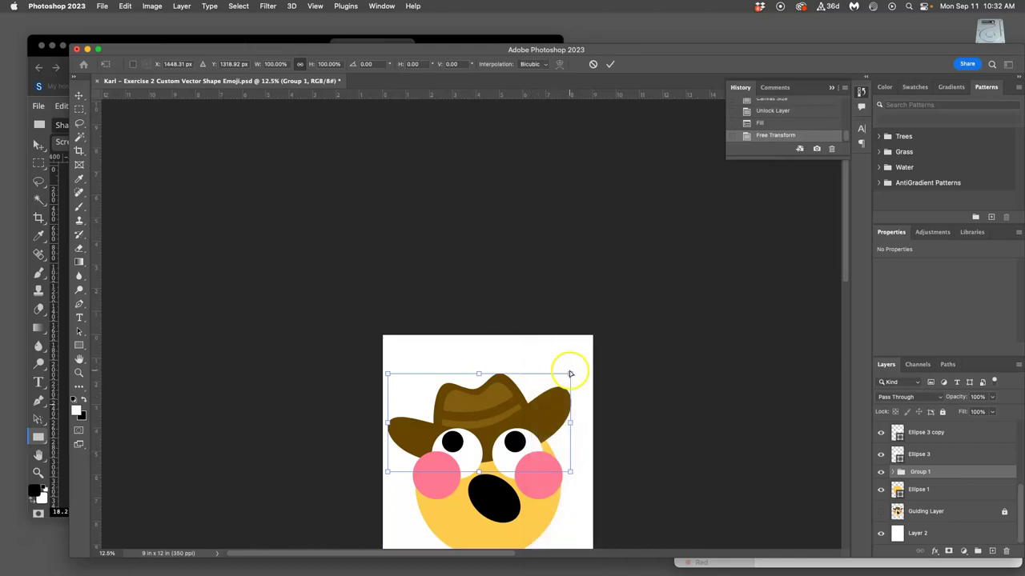
drag(570, 374, 560, 359)
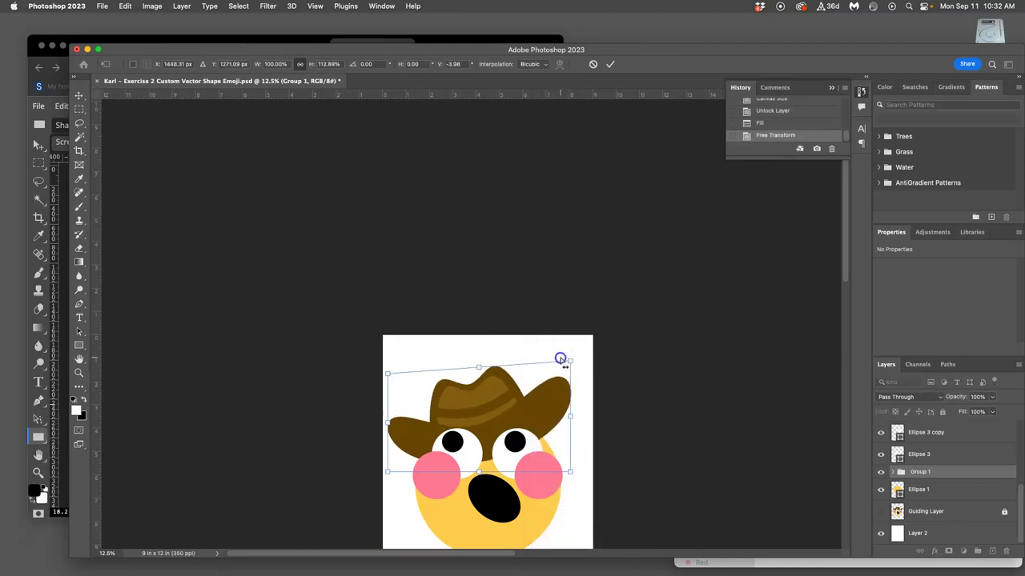
click(597, 395)
scroll(620, 416, down, 5)
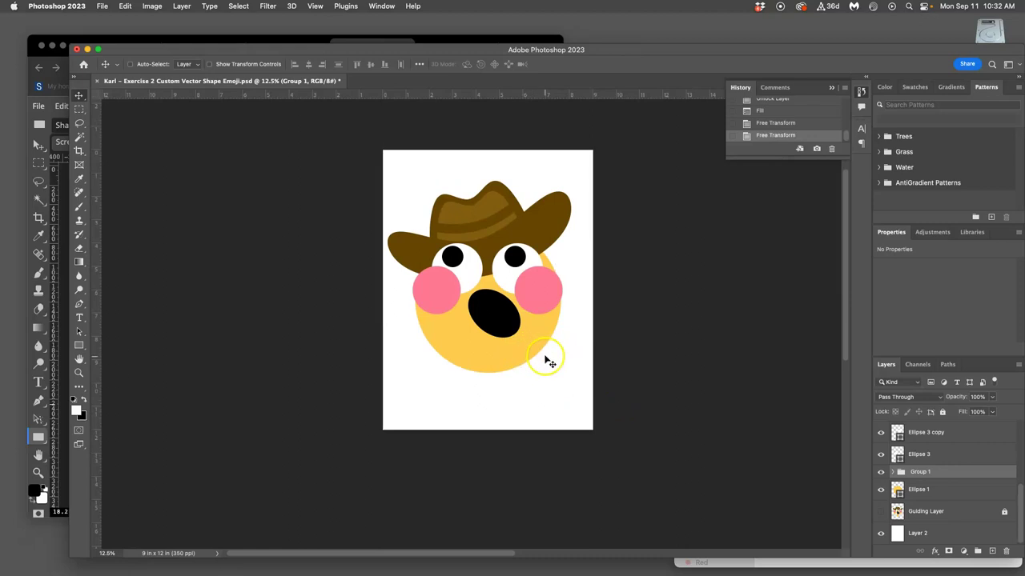
scroll(540, 361, up, 3)
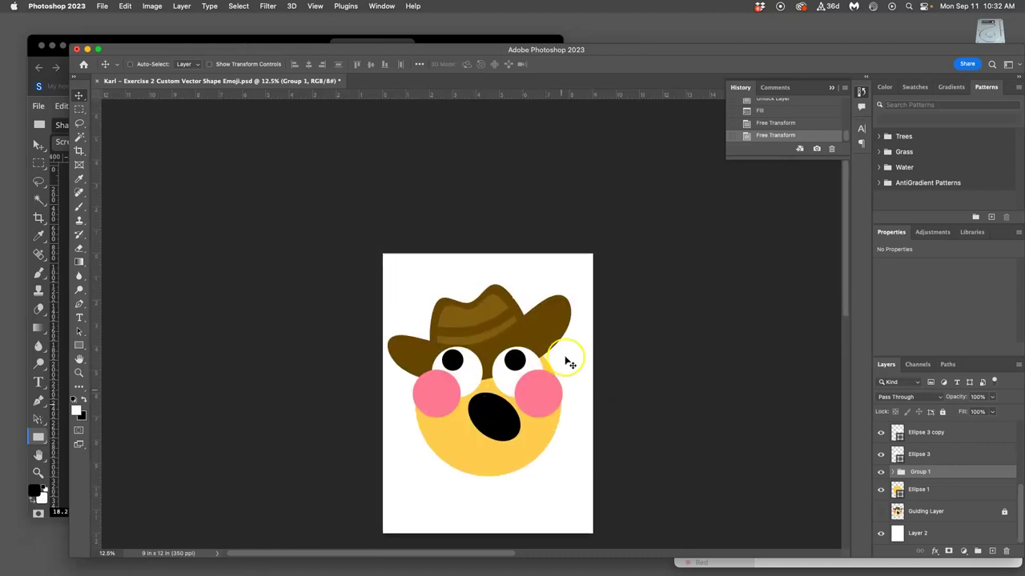
Step: Show and hide the Guiding Layer twice to compare, leaving it hidden
click(881, 512)
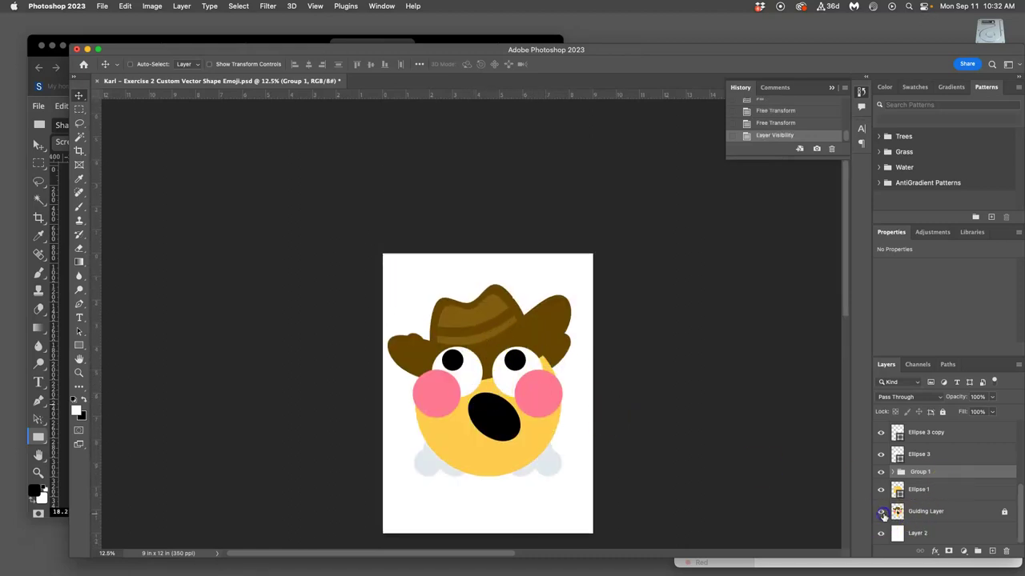
click(881, 512)
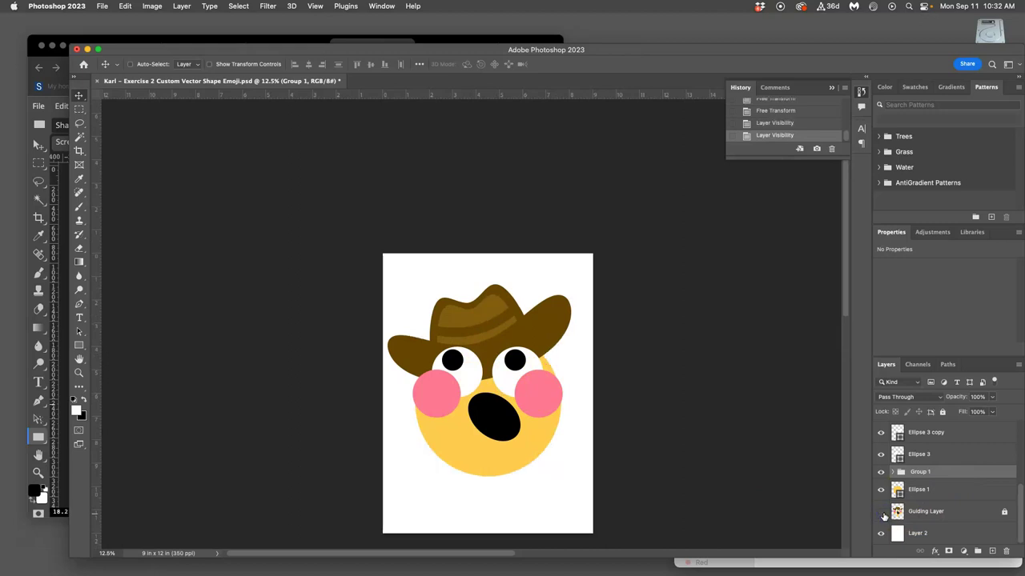
click(881, 512)
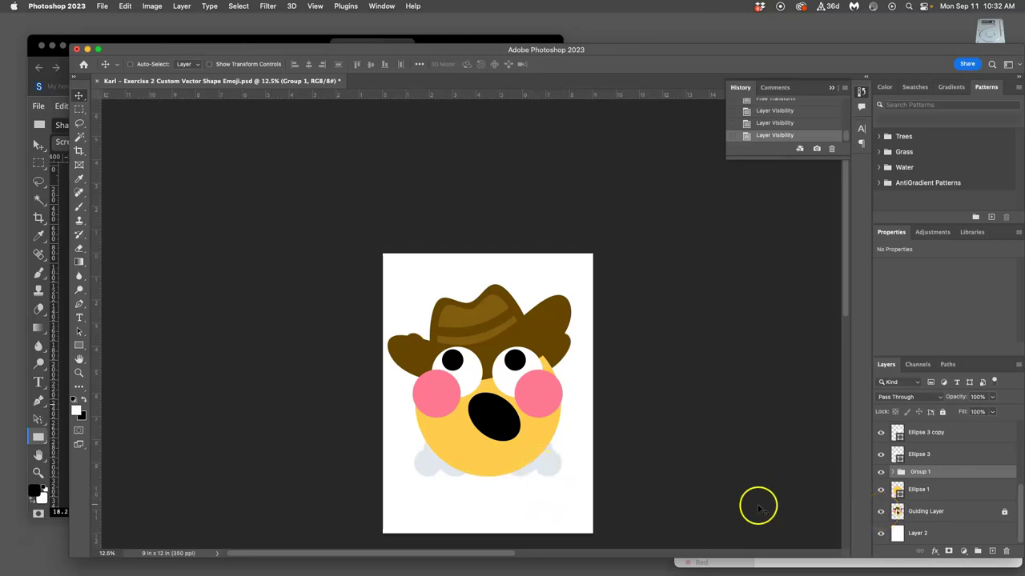
click(881, 512)
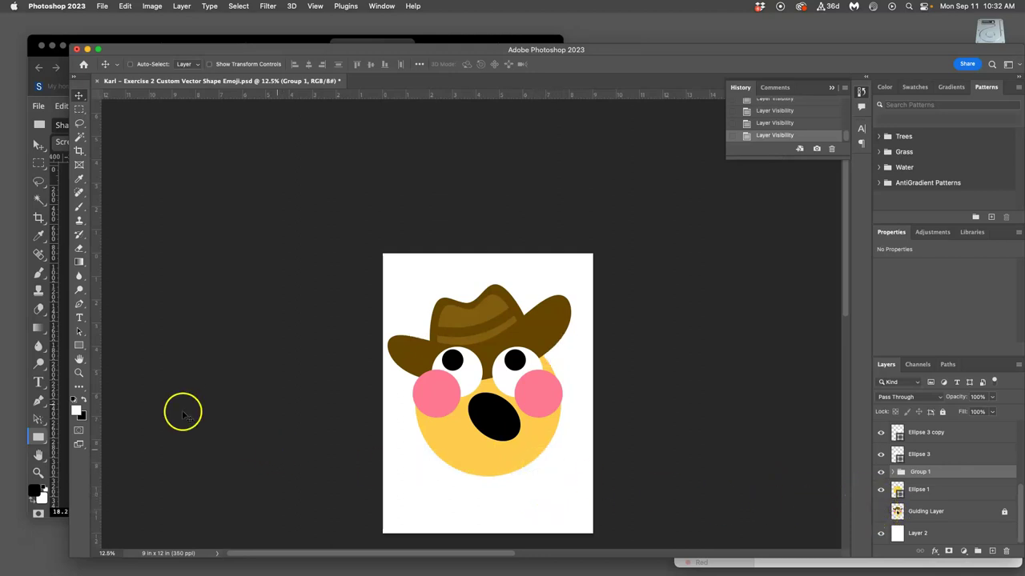
click(80, 345)
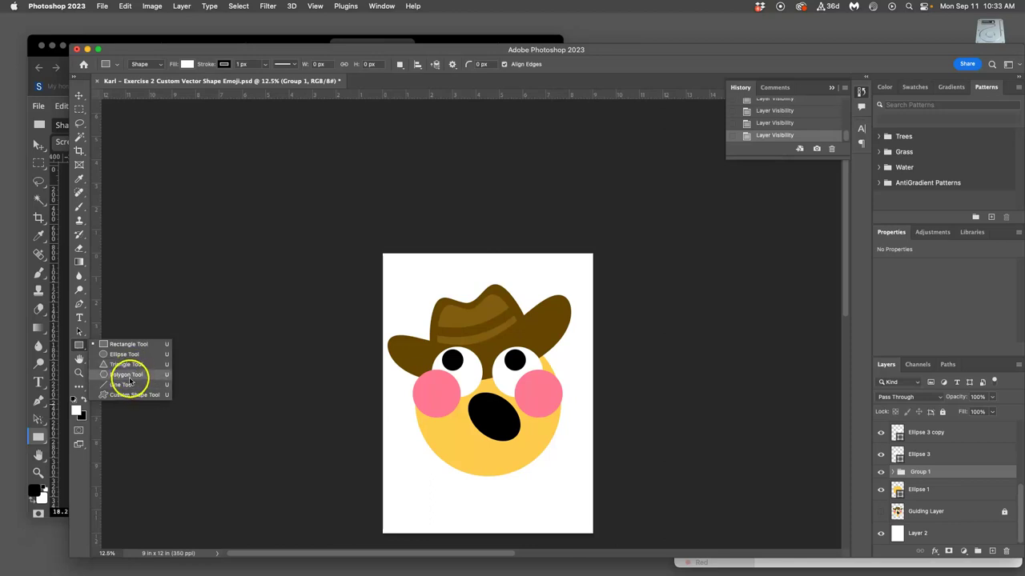
Step: Draw Triangle 1 over the face's lower left and fill it gray #919191
click(129, 377)
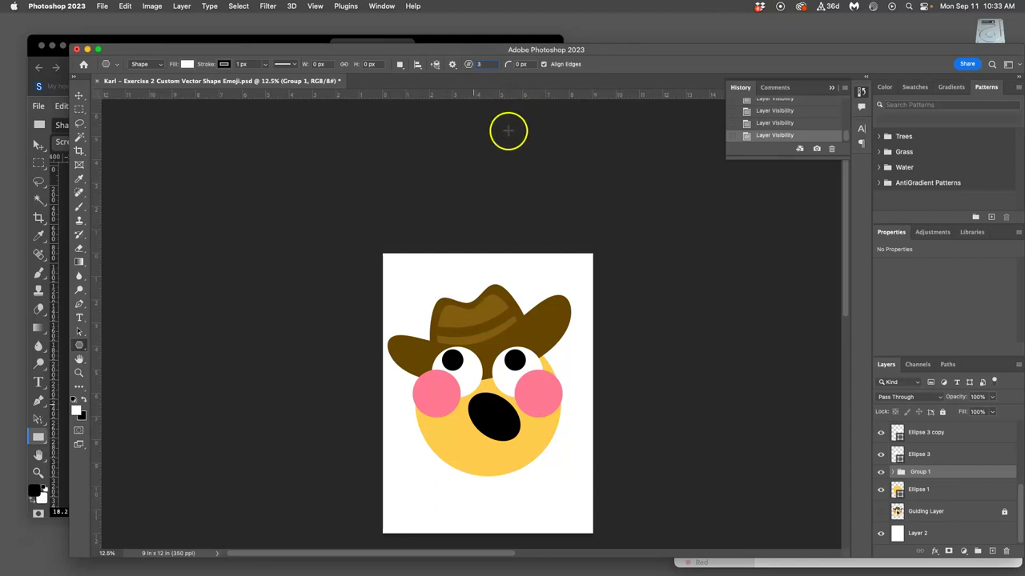
click(79, 345)
click(115, 368)
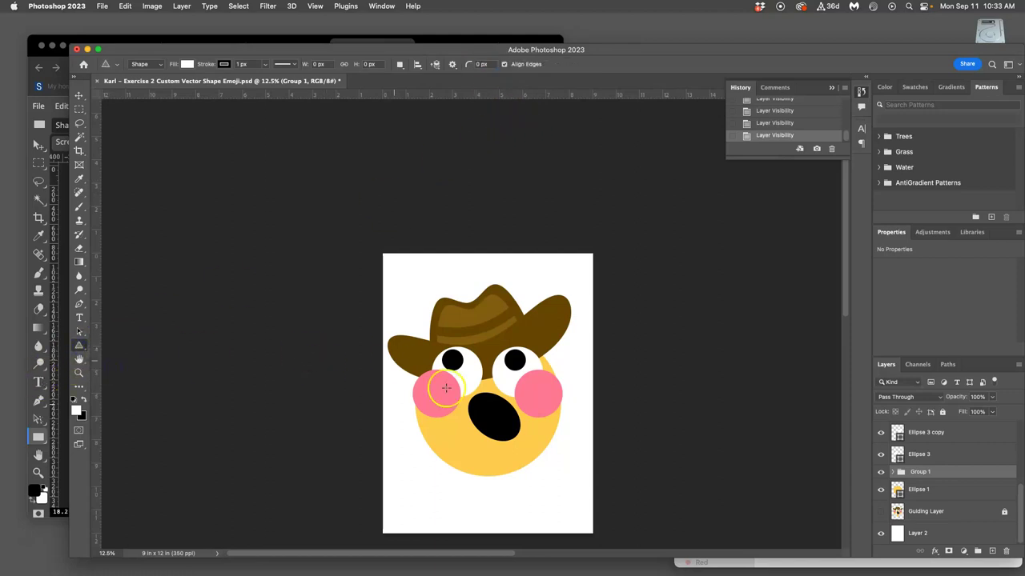
drag(409, 432, 472, 494)
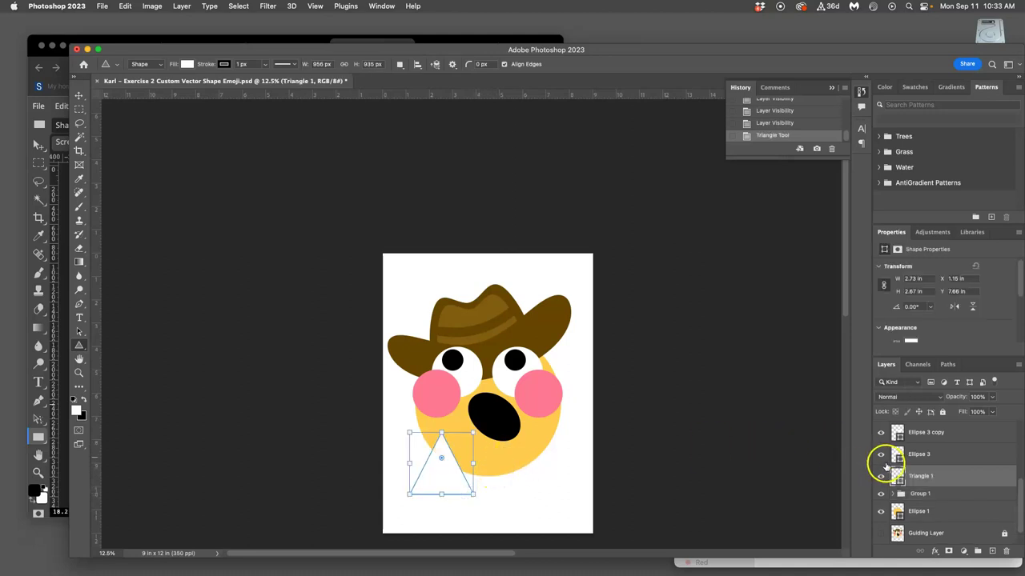
double_click(896, 474)
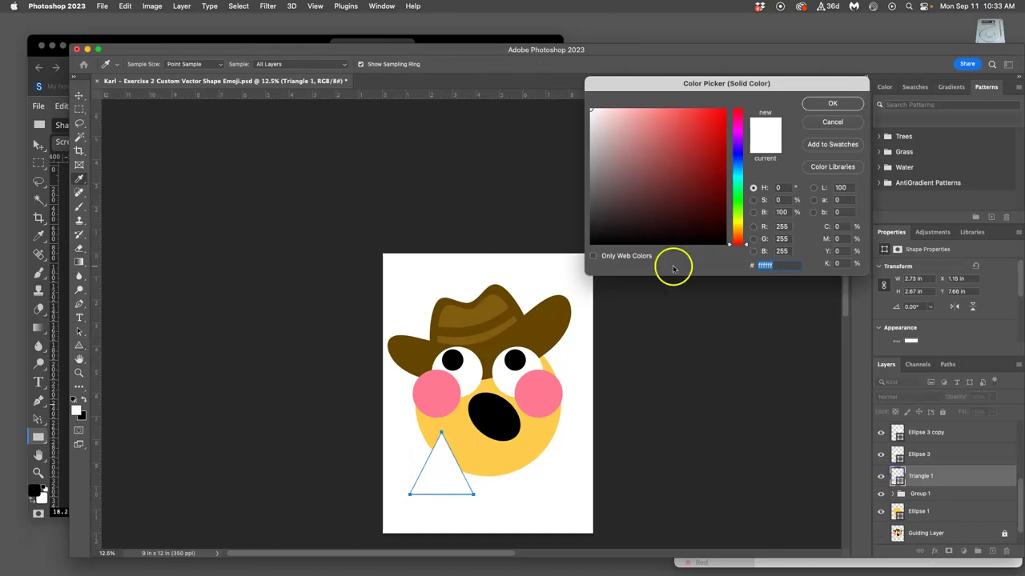
drag(610, 160, 587, 168)
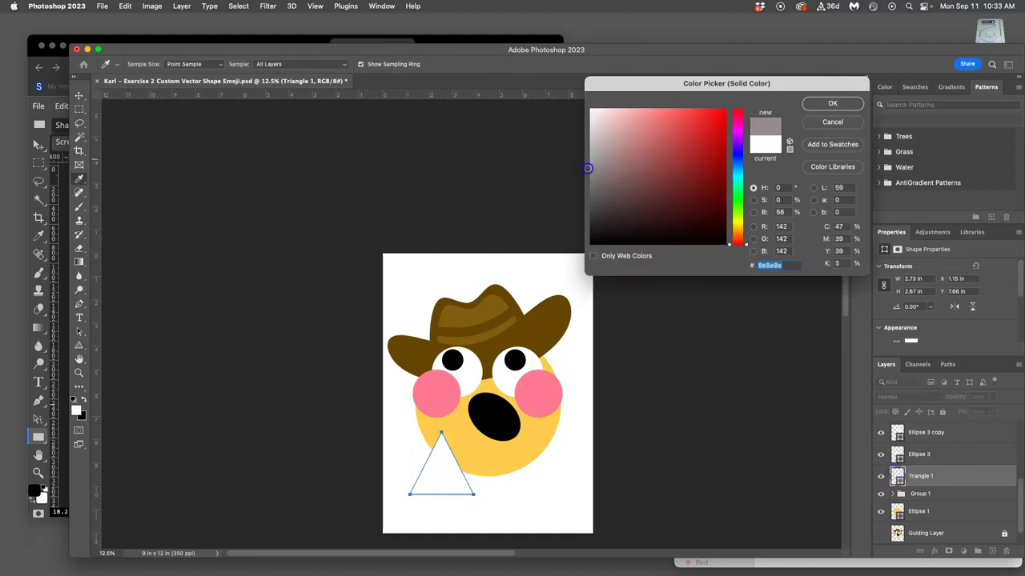
click(832, 102)
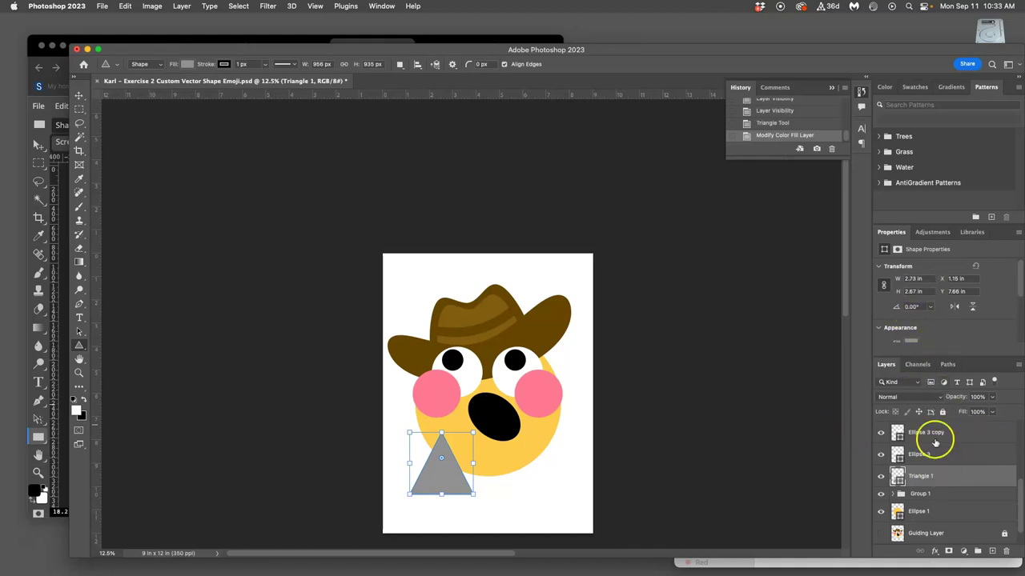
Step: Set the triangle's stroke to No Color and undo two accidentally drawn small triangles
scroll(933, 304, down, 3)
click(910, 297)
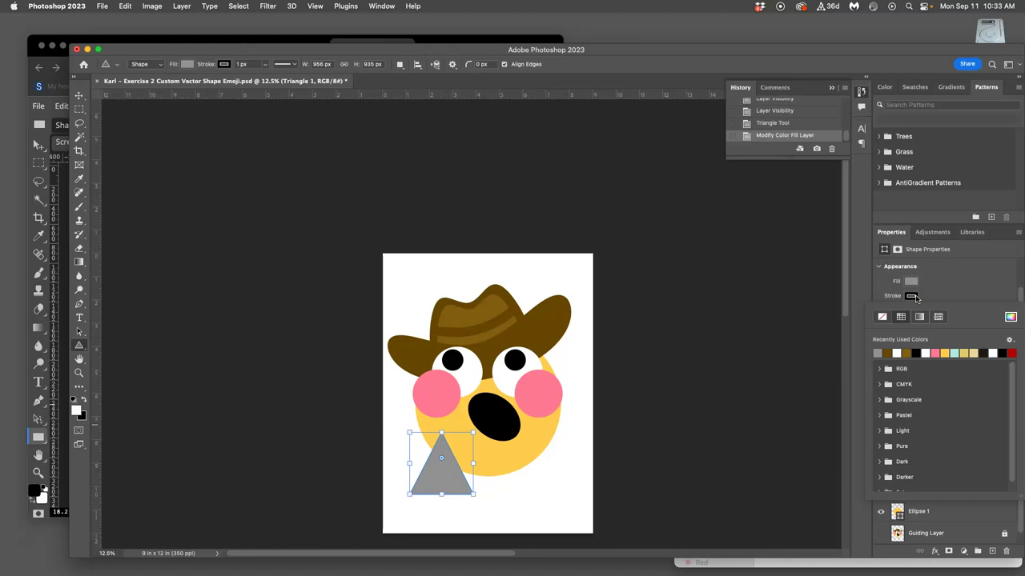
click(882, 317)
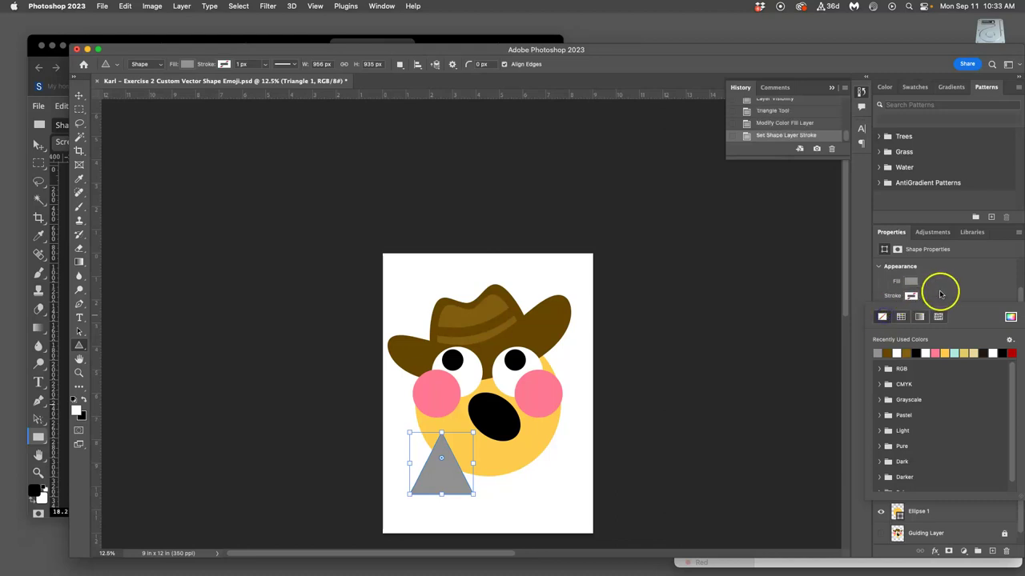
click(939, 292)
click(911, 296)
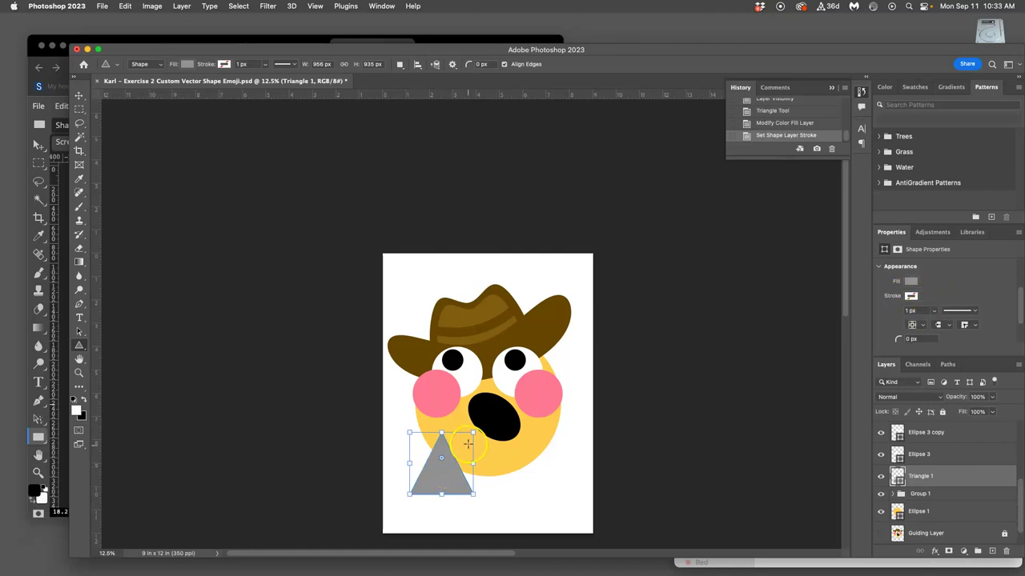
drag(479, 428, 457, 425)
key(super+z)
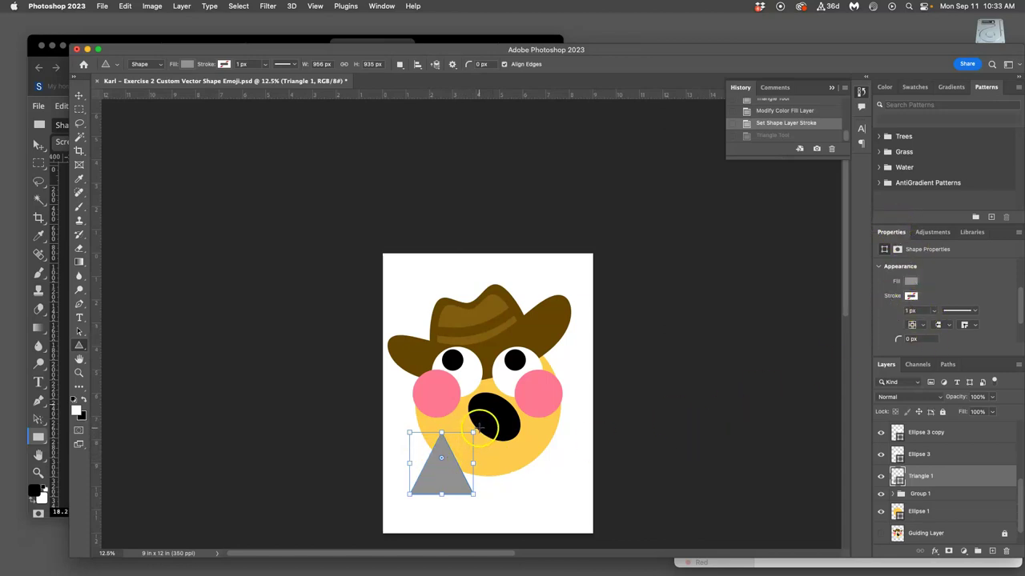
mouse_move(480, 427)
mouse_down()
mouse_move(469, 405)
mouse_move(464, 418)
mouse_up()
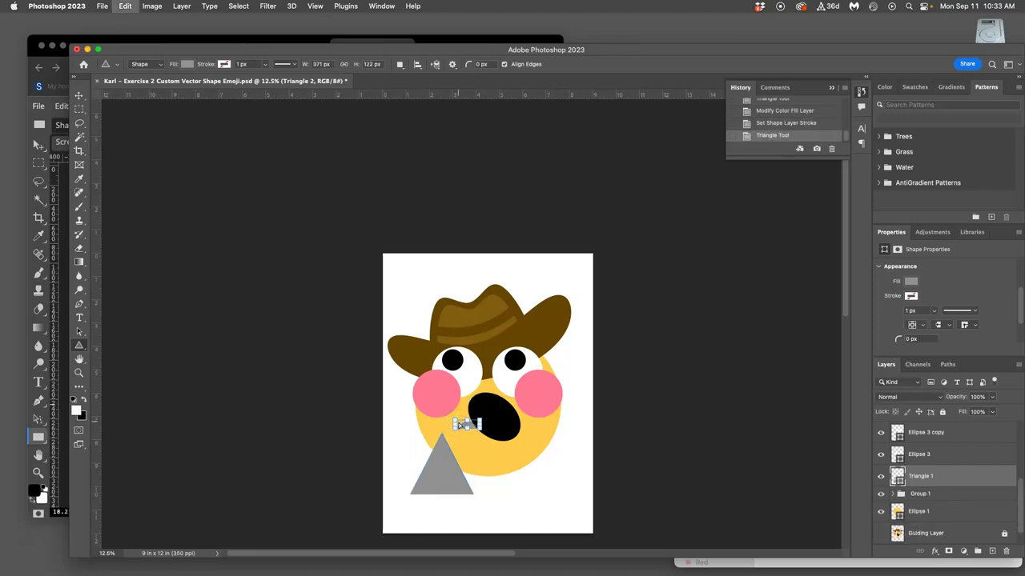
key(super+z)
key(Escape)
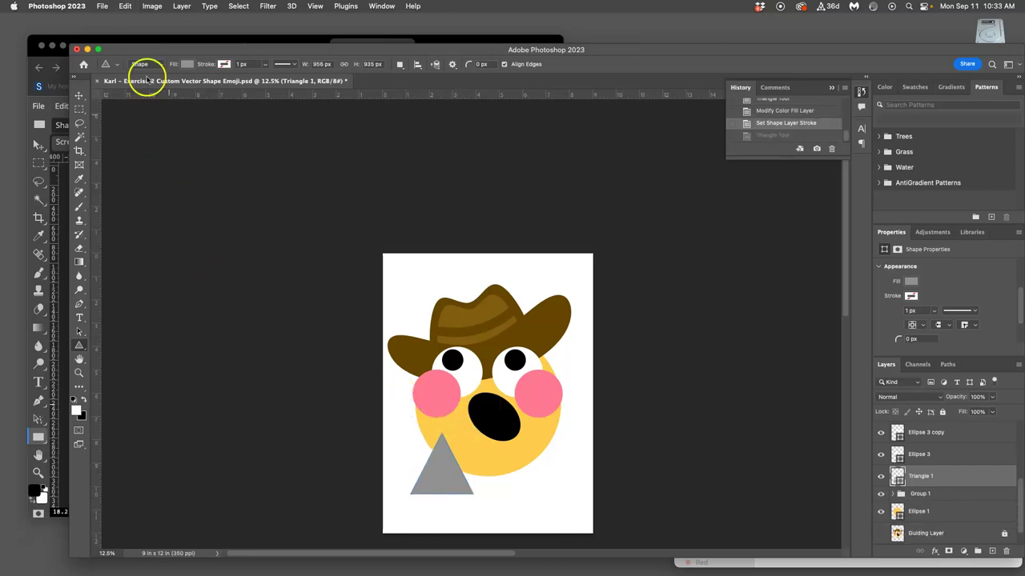
Step: Free-transform Triangle 1, rotating it about −33° and moving it left over the lower face
click(125, 6)
click(148, 234)
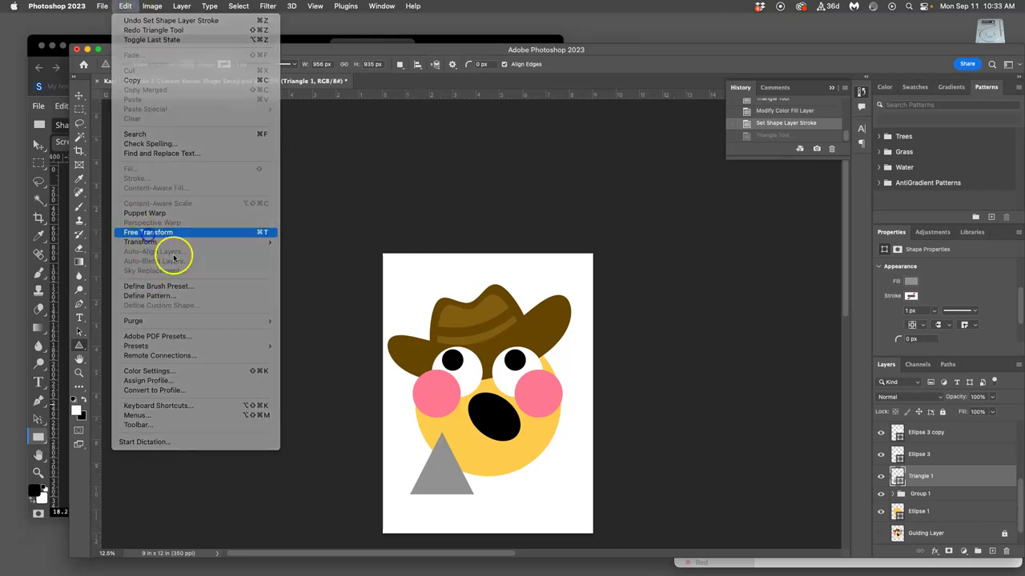
drag(480, 426, 451, 416)
drag(445, 456, 433, 447)
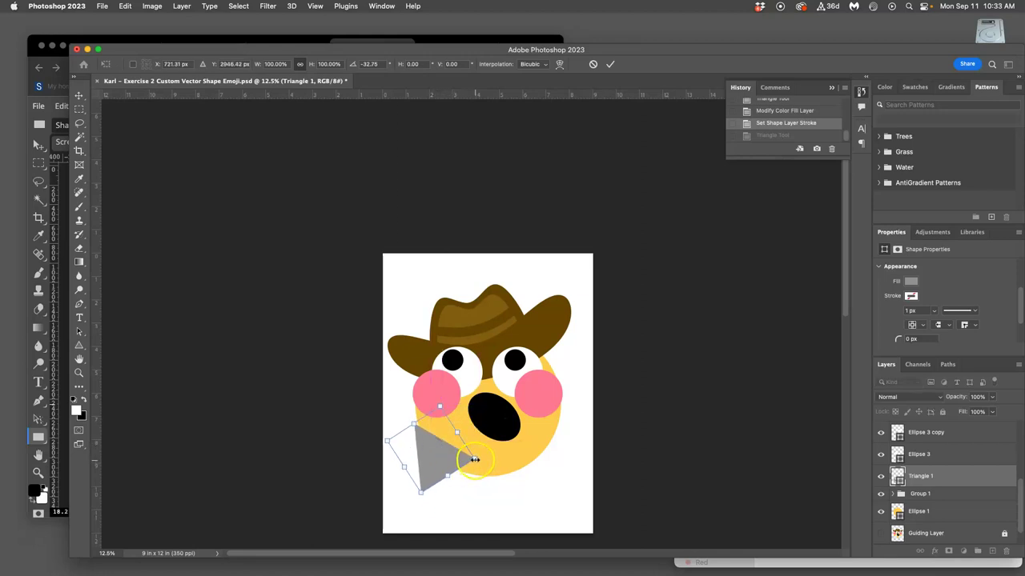